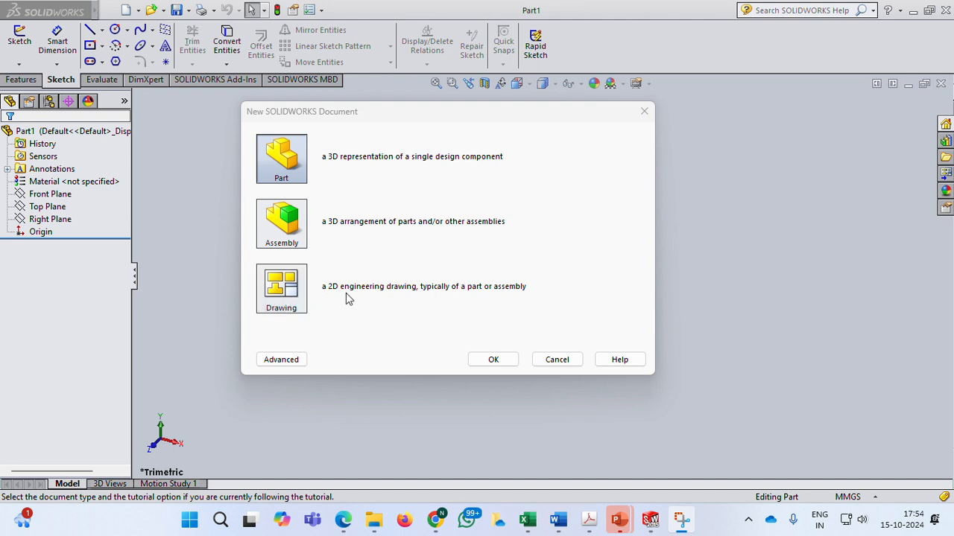
Create a new part document and review its MMGS unit system setting.
left_click(290, 170)
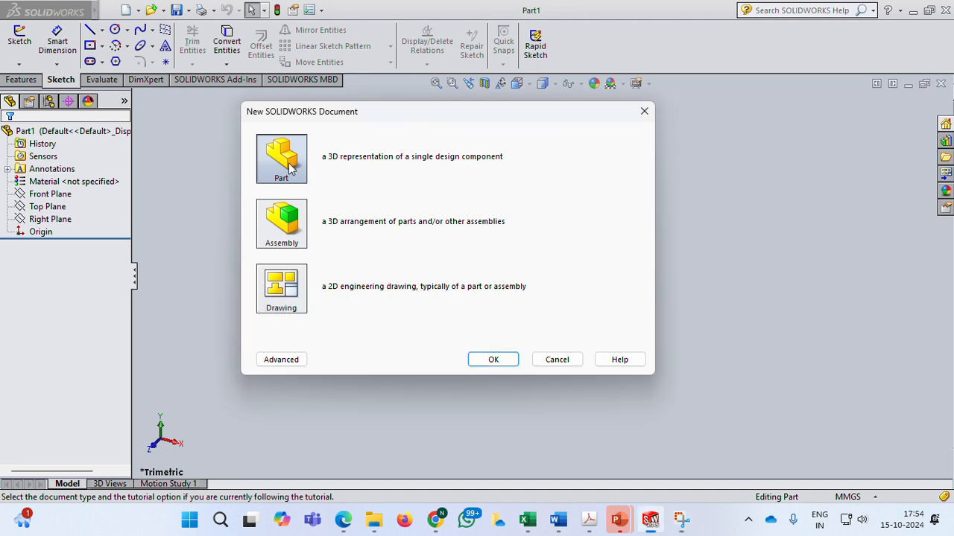
left_click(490, 360)
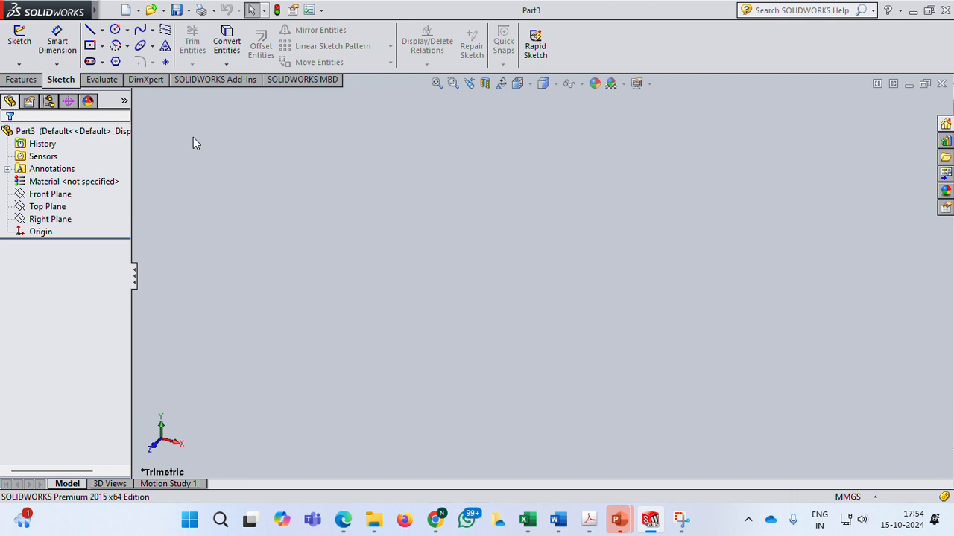
left_click(863, 497)
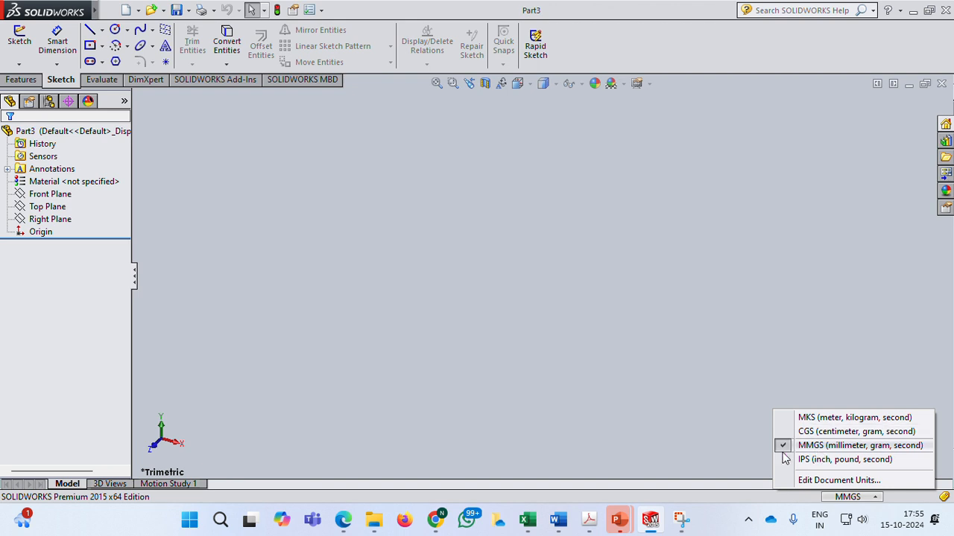
left_click(775, 355)
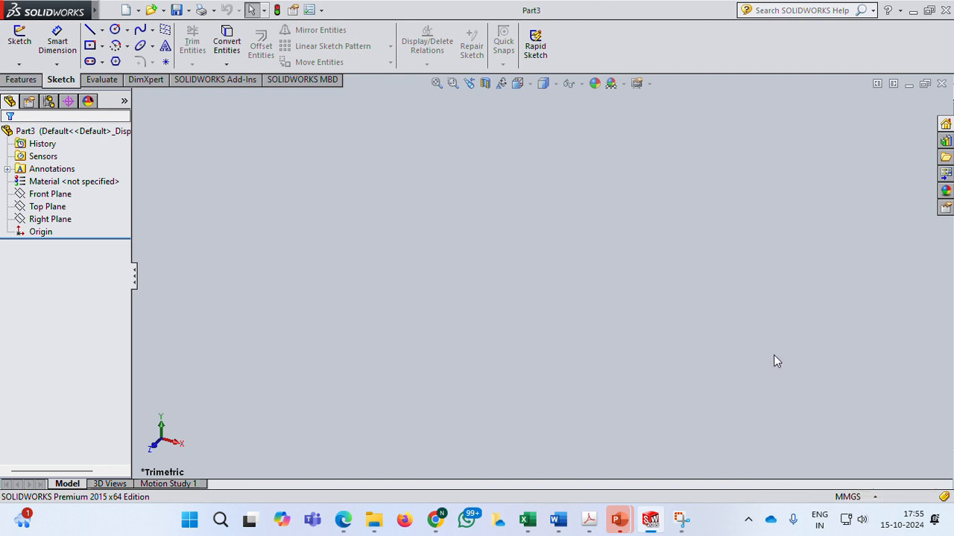
Toggle the CommandManager and its large buttons with text off and back on.
right_click(630, 42)
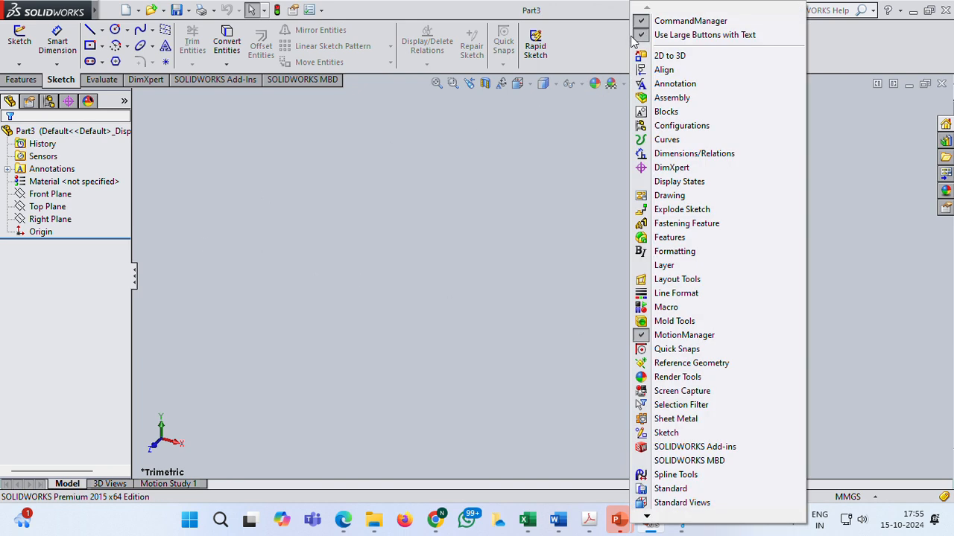
left_click(673, 23)
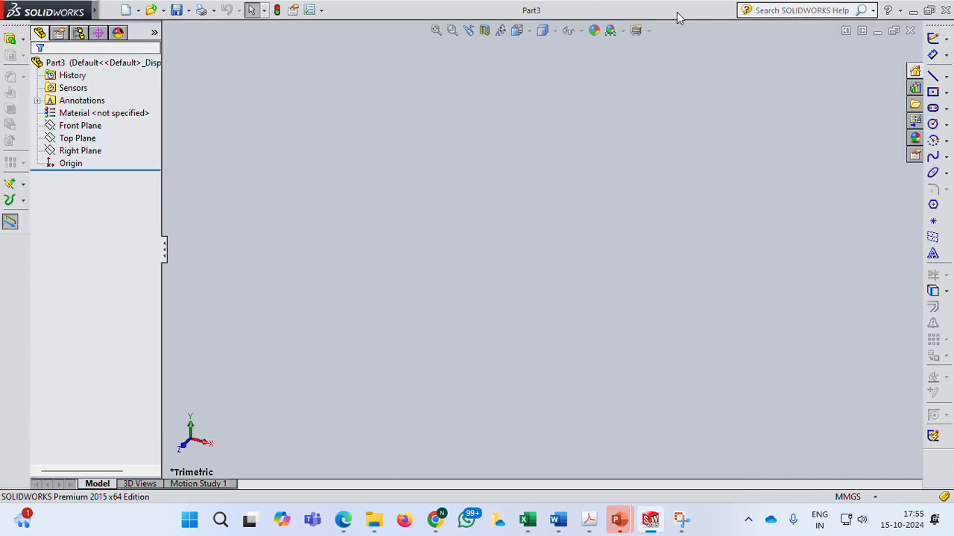
right_click(677, 12)
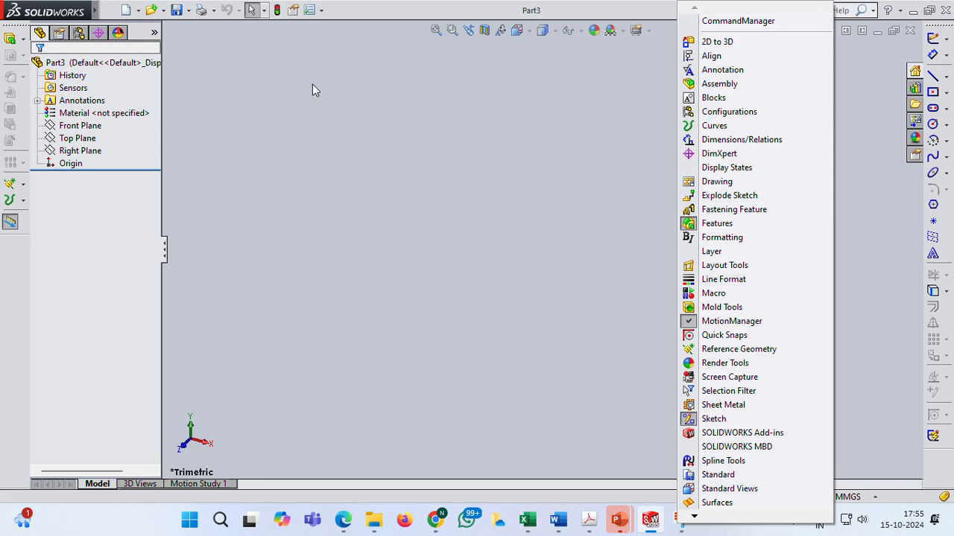
left_click(650, 15)
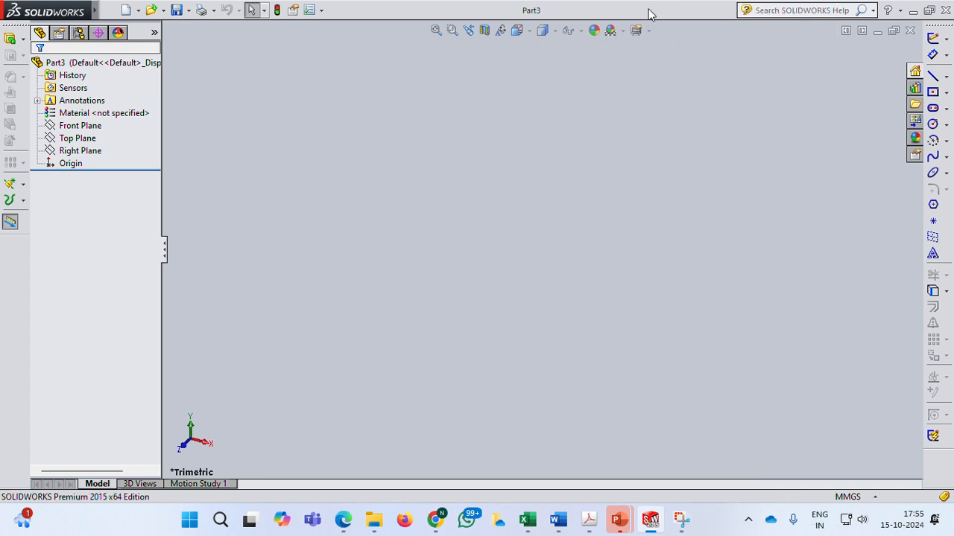
right_click(649, 11)
left_click(688, 21)
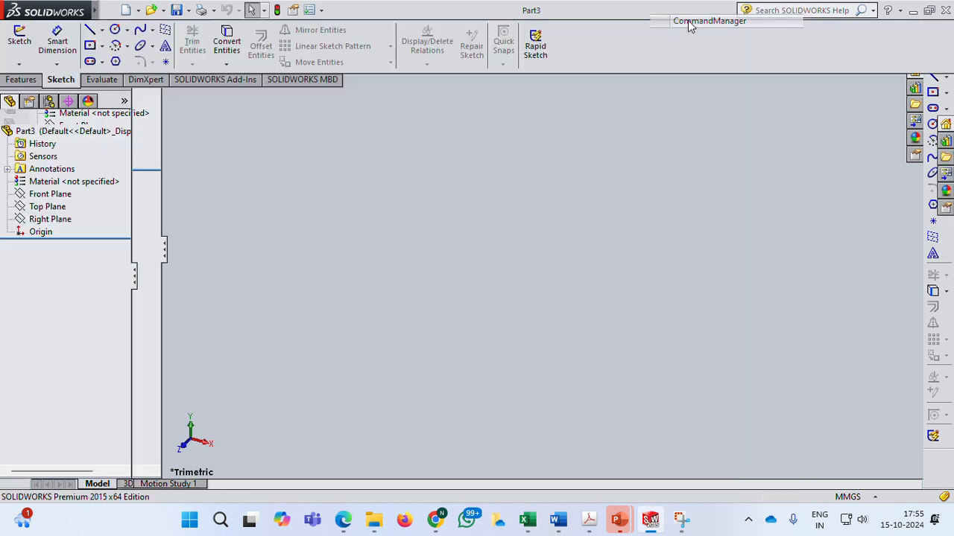
right_click(639, 37)
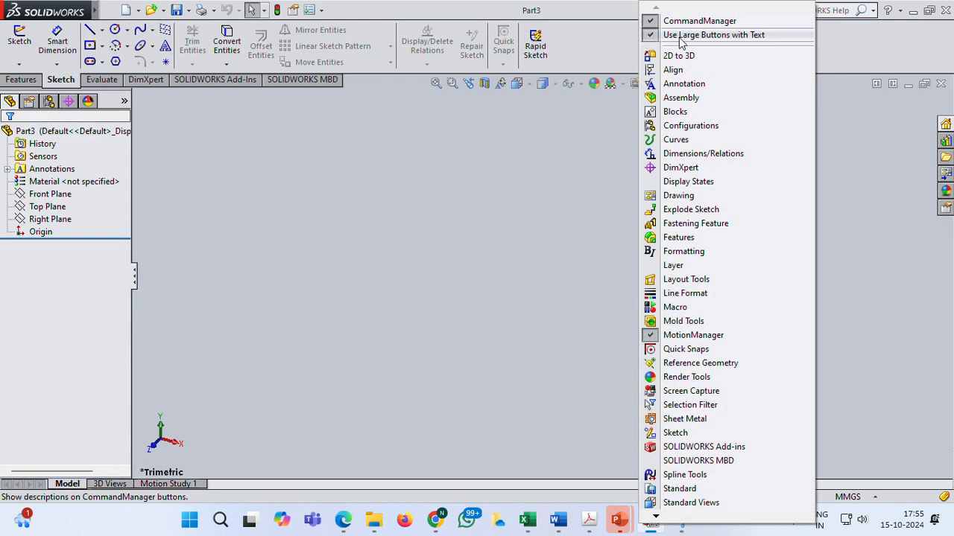
left_click(681, 36)
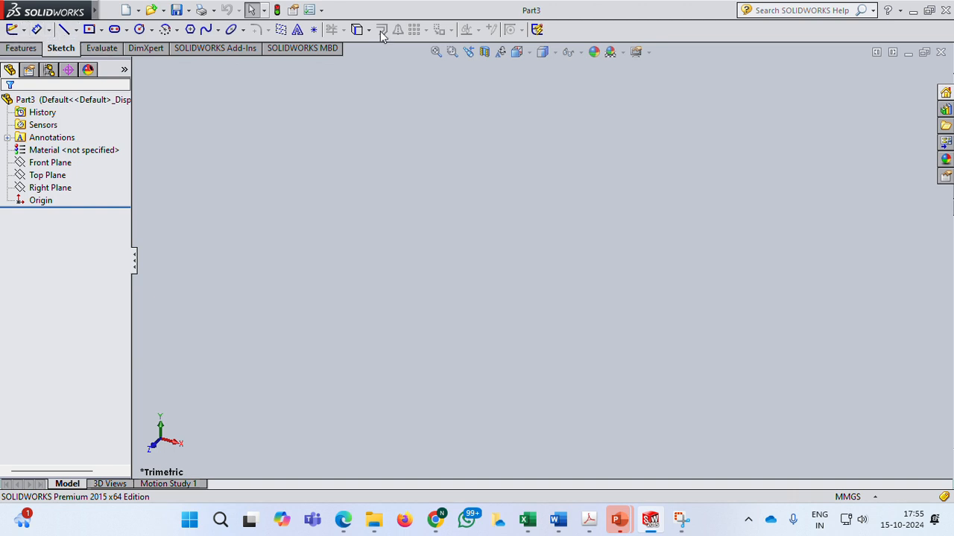
left_click(402, 21)
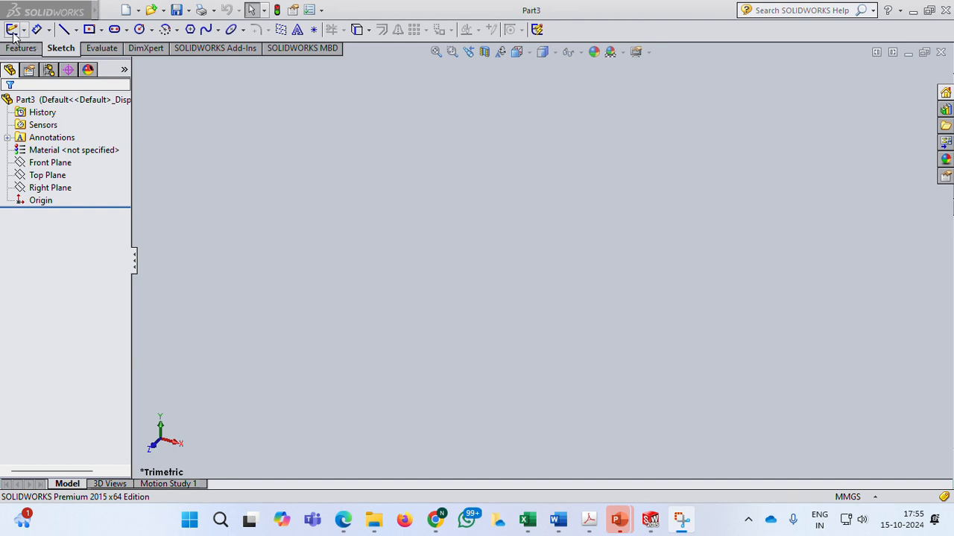
right_click(643, 28)
left_click(685, 37)
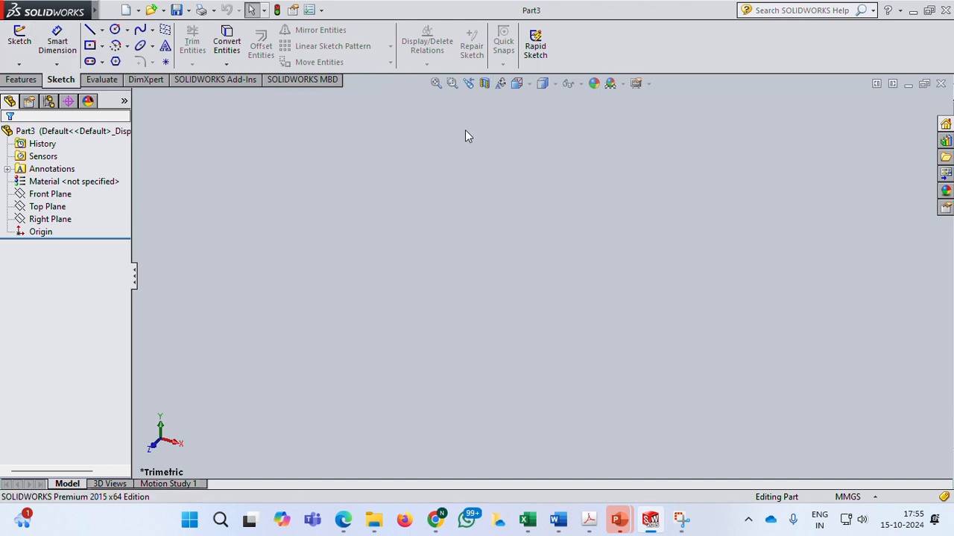
Inspect the origin and default planes, then start a new sketch on the Front Plane.
left_click(41, 232)
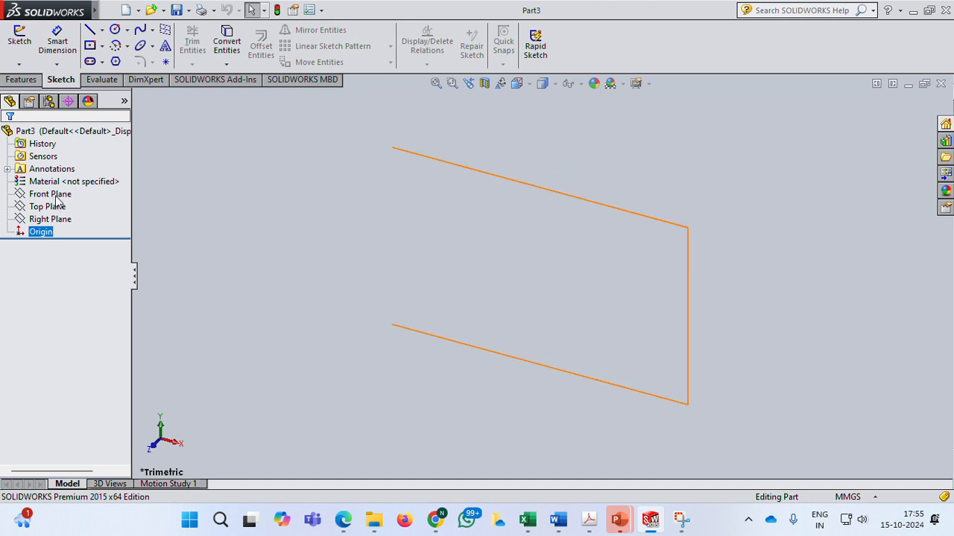
left_click(56, 197)
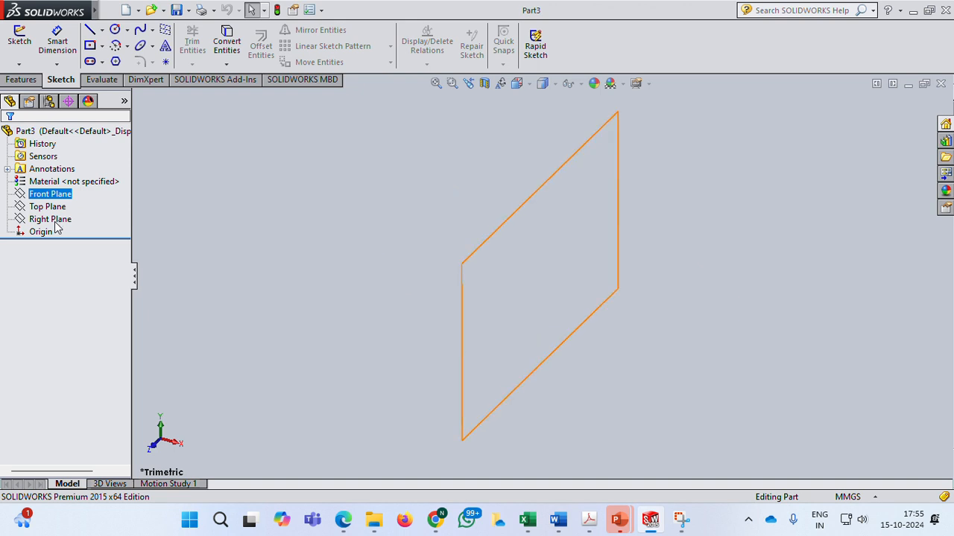
left_click(58, 219)
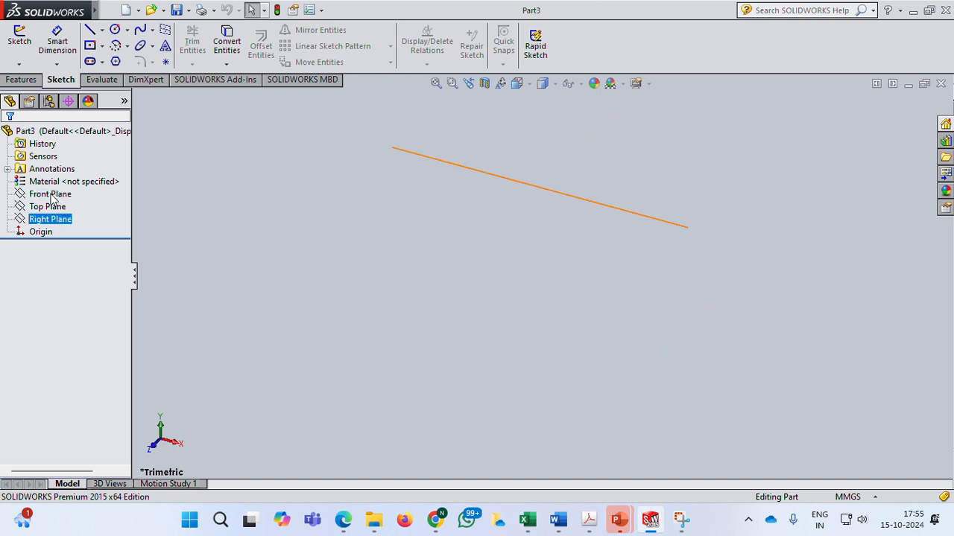
left_click(54, 197)
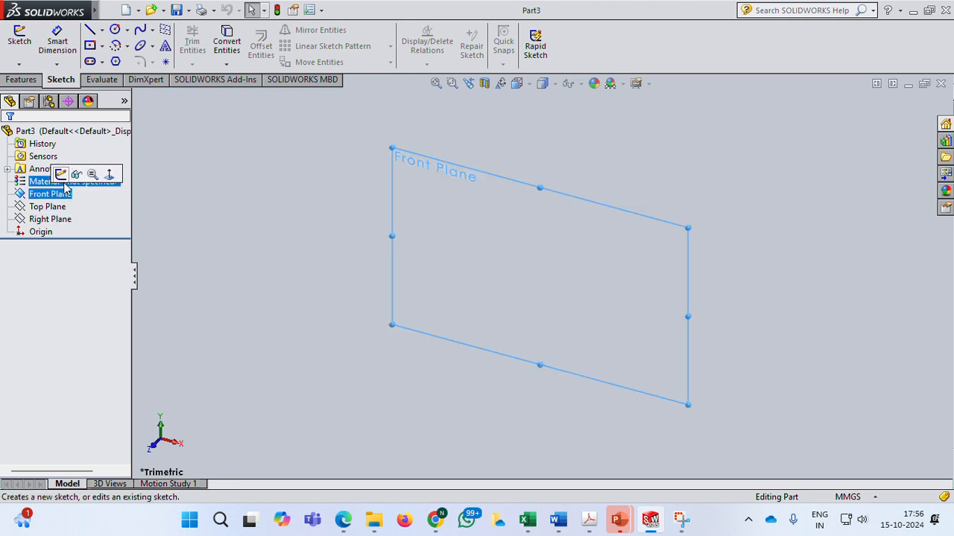
left_click(61, 176)
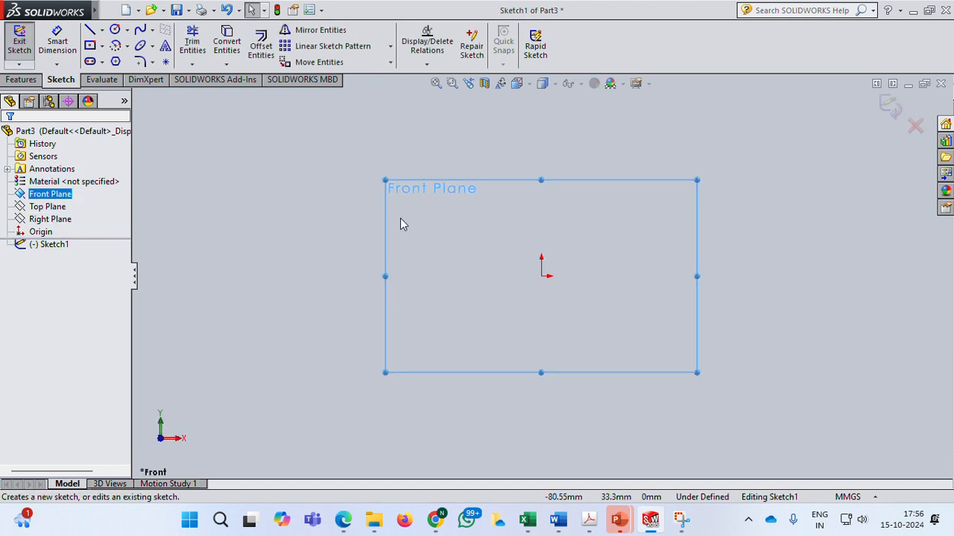
Draw a vertical centerline through the origin about 187 mm long.
left_click(101, 30)
left_click(120, 61)
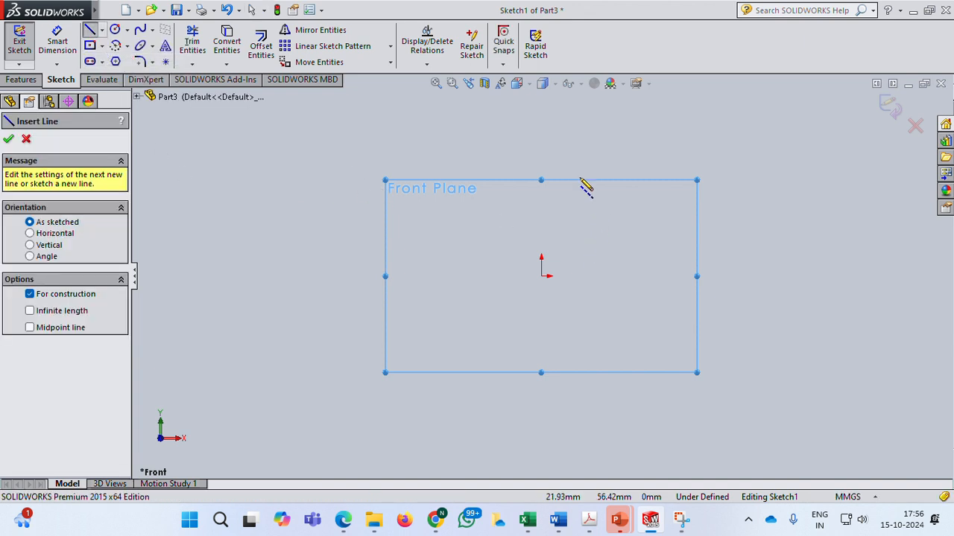
left_click(541, 116)
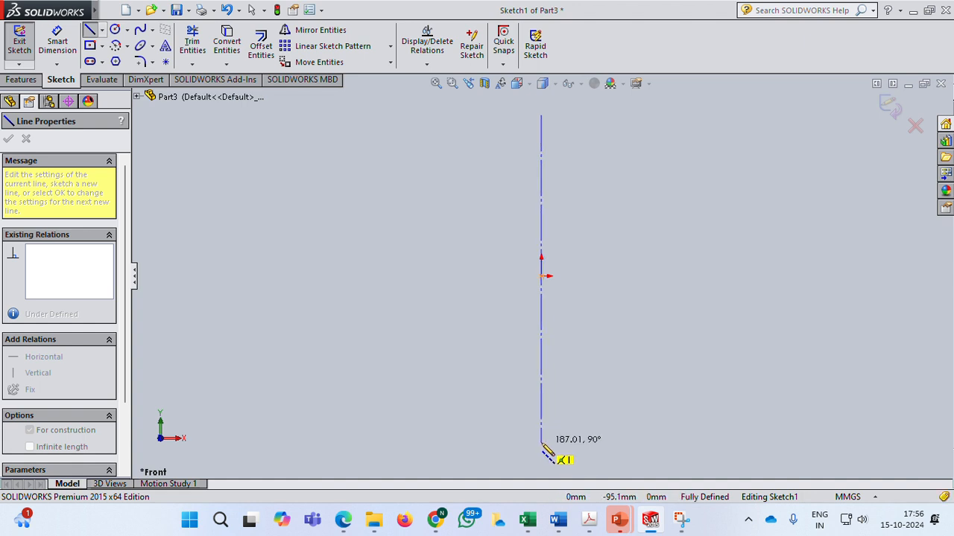
left_click(541, 441)
right_click(607, 256)
left_click(635, 267)
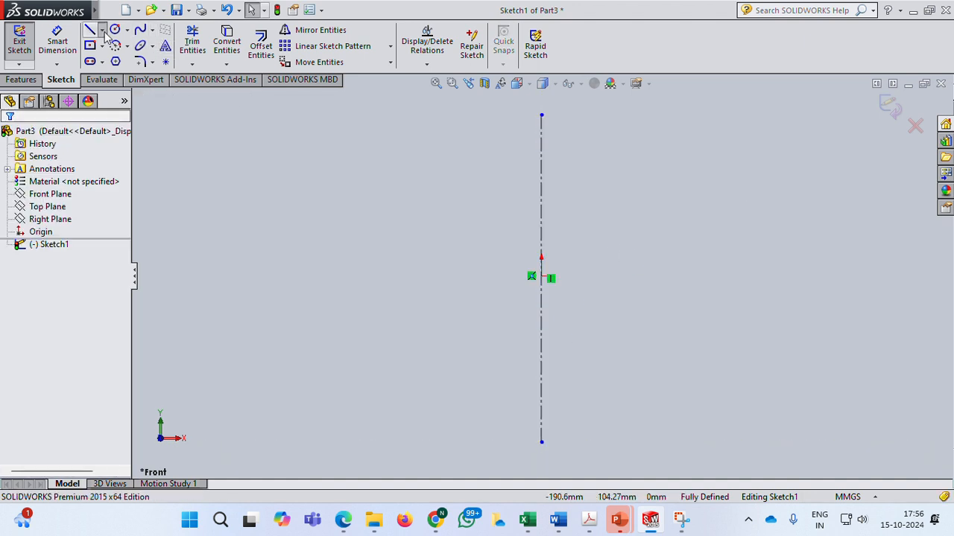
Draw a horizontal centerline through the origin, extending on both sides of the vertical one.
left_click(103, 31)
left_click(120, 62)
left_click_drag(531, 276, 384, 276)
left_click(695, 276)
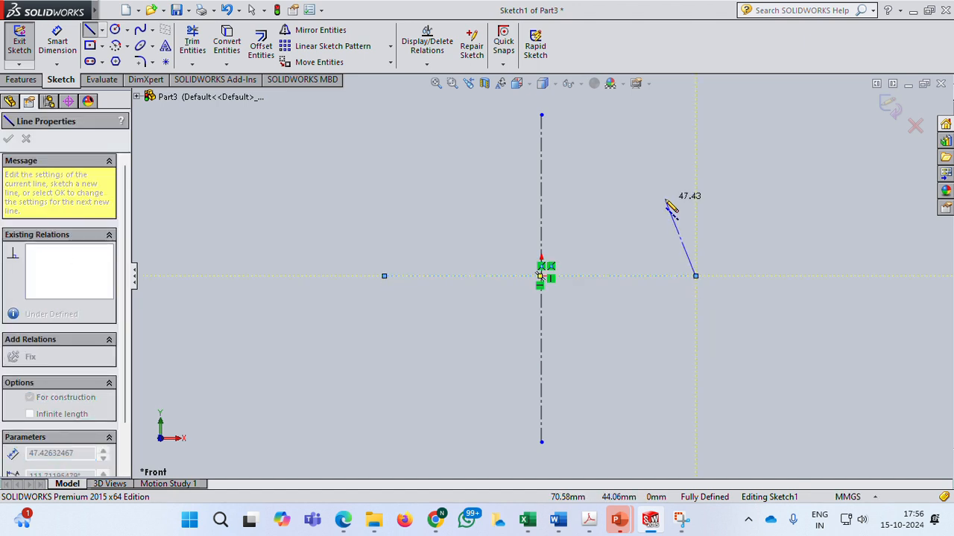
key("Escape")
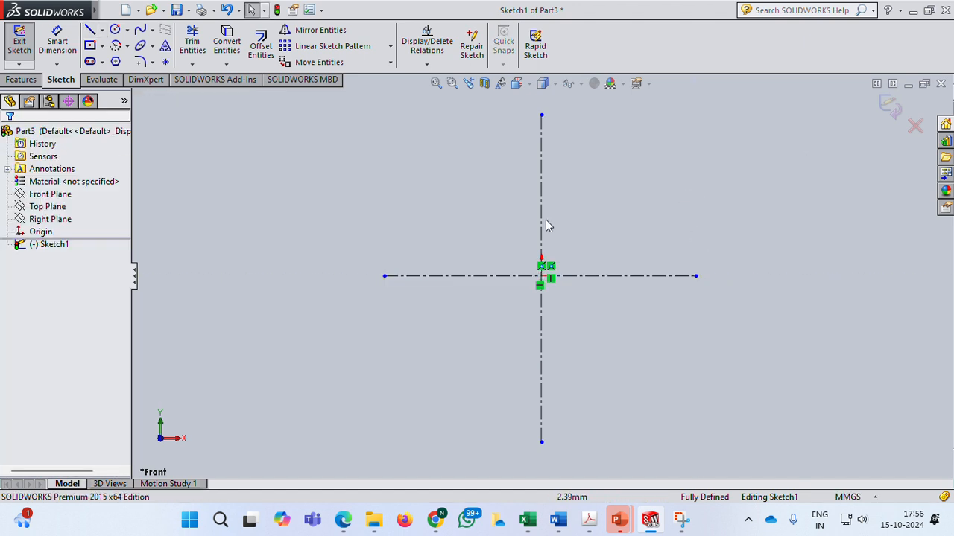
Review the casting's pictorial view in the PowerPoint presentation and return to the sketch with the Line tool active.
left_click(89, 30)
mouse_move(618, 519)
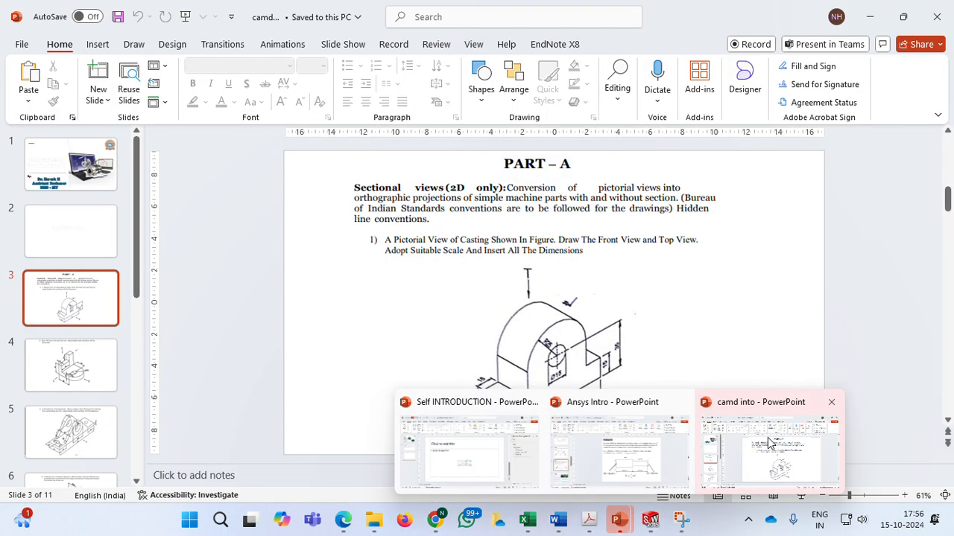
left_click(770, 444)
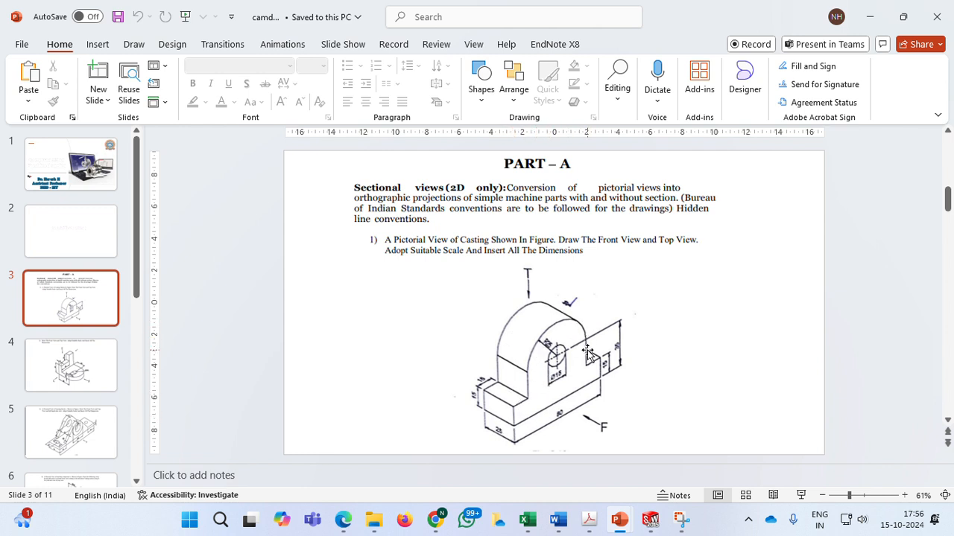
left_click(649, 520)
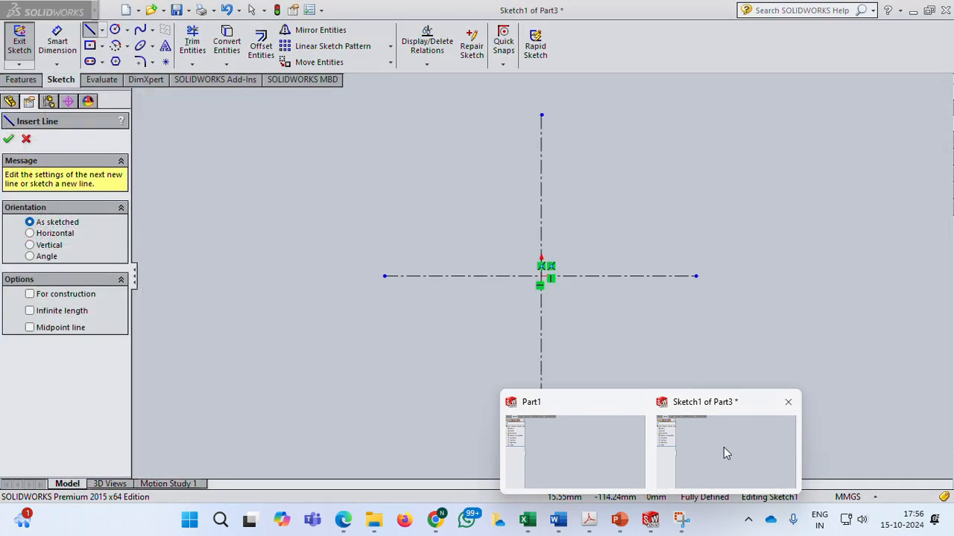
left_click(724, 447)
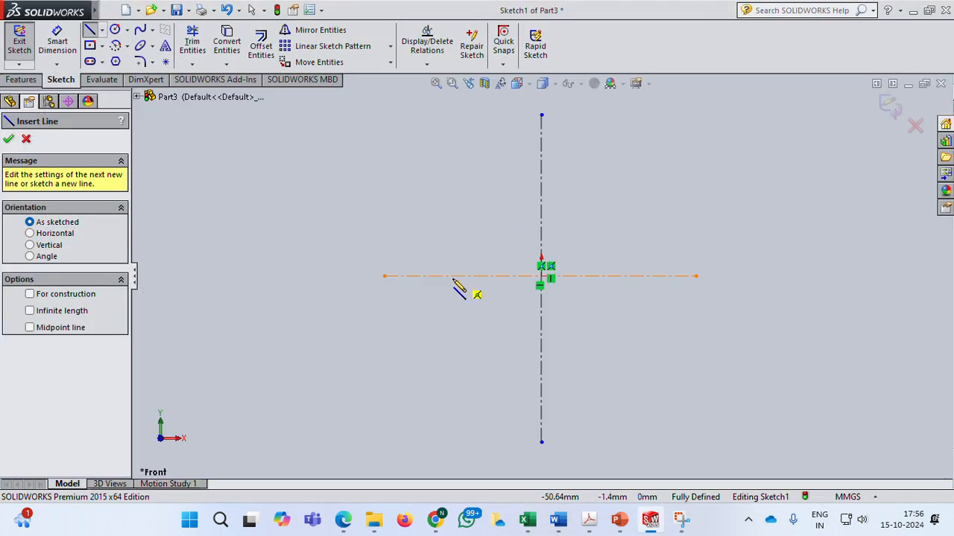
Sketch a closed stepped profile about 151 mm wide on the horizontal centerline, symmetric about the vertical centerline.
left_click(407, 276)
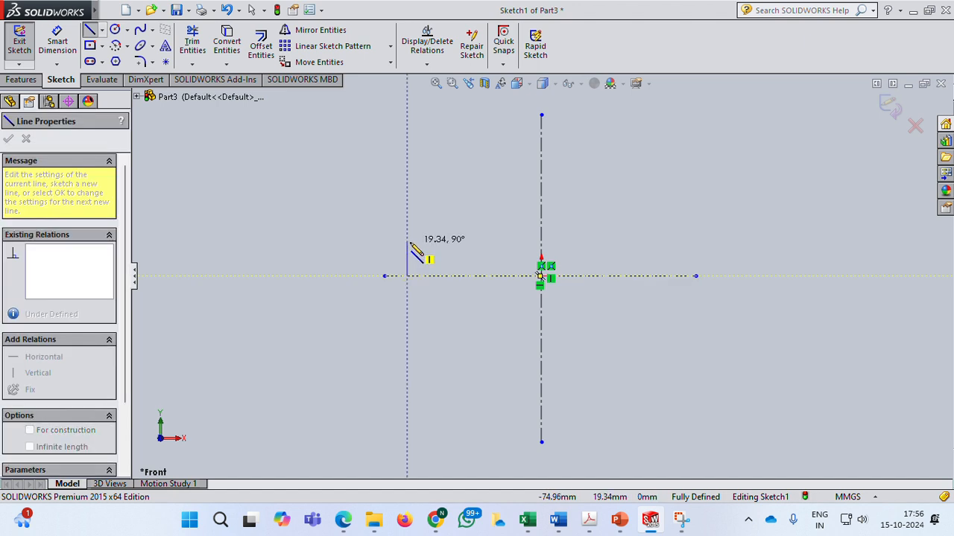
left_click(407, 242)
left_click(446, 242)
left_click(446, 182)
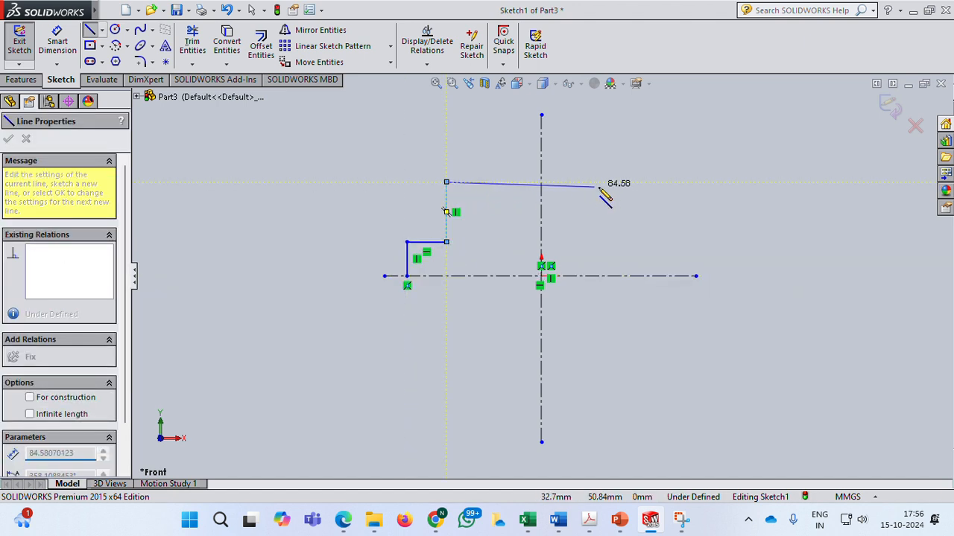
left_click(629, 182)
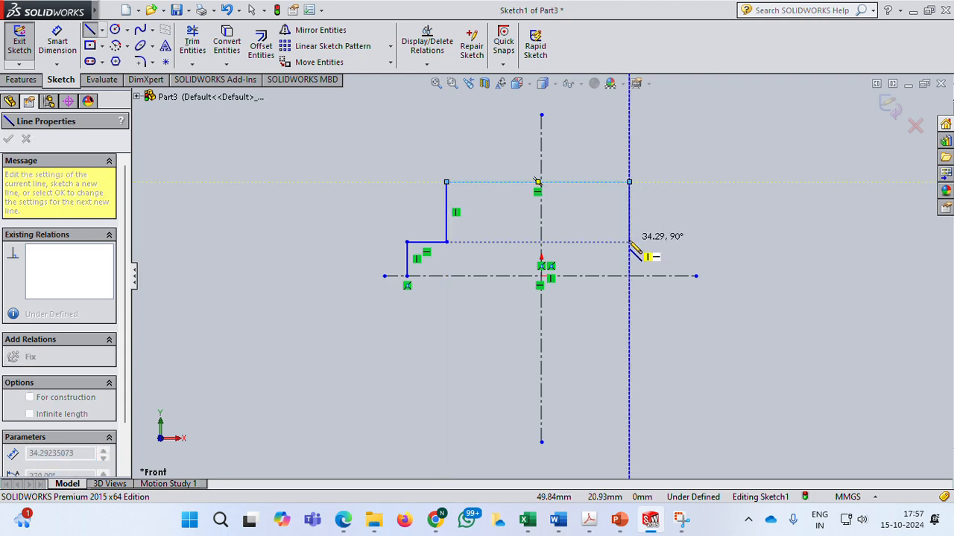
left_click(630, 243)
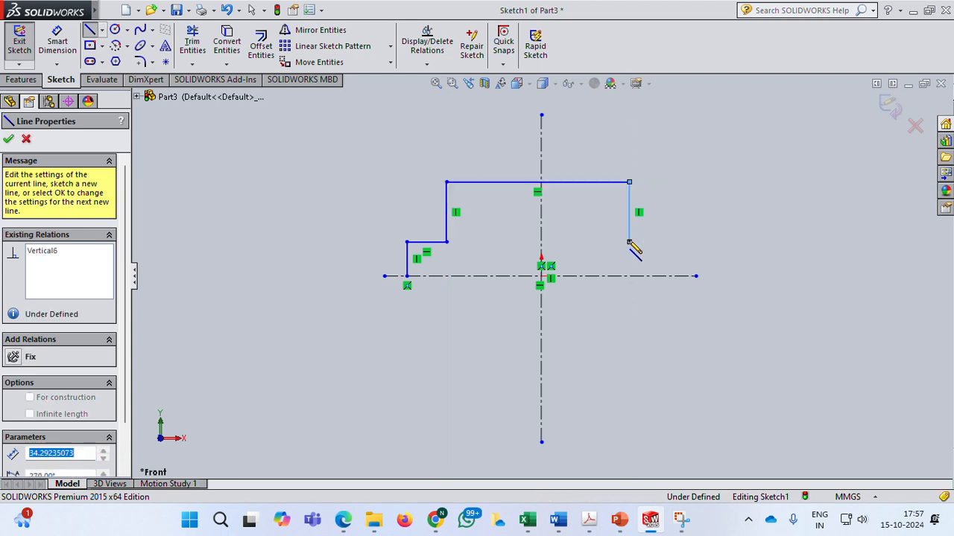
left_click(670, 242)
left_click(671, 276)
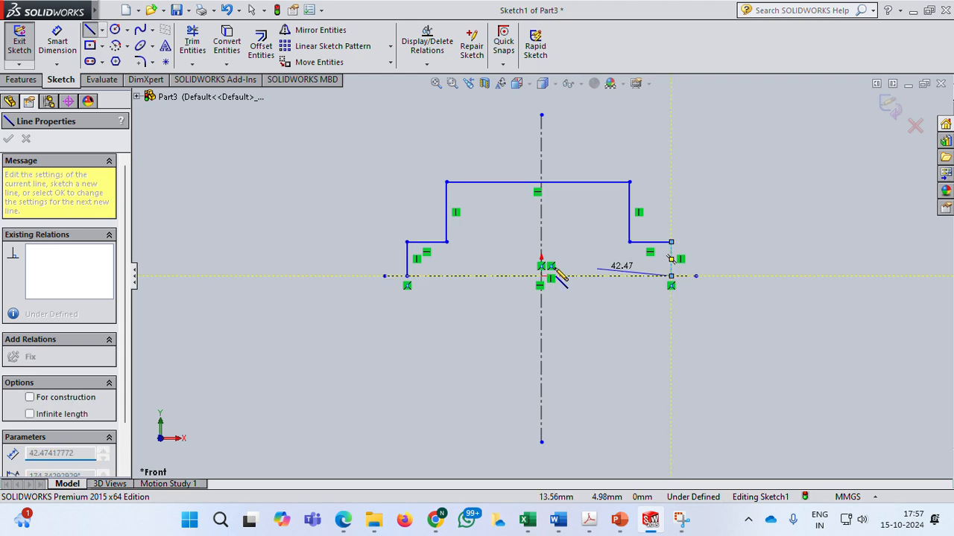
left_click(407, 276)
left_click(25, 140)
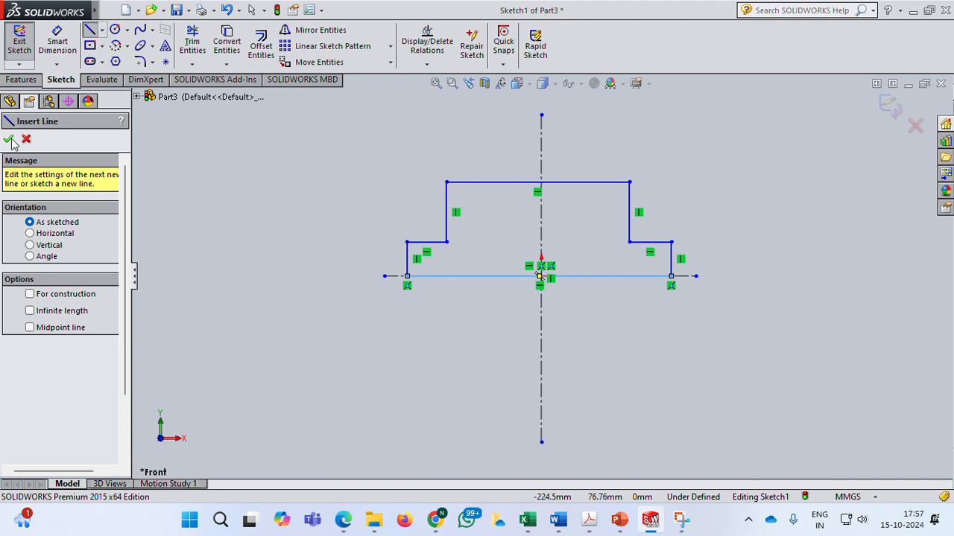
left_click(26, 139)
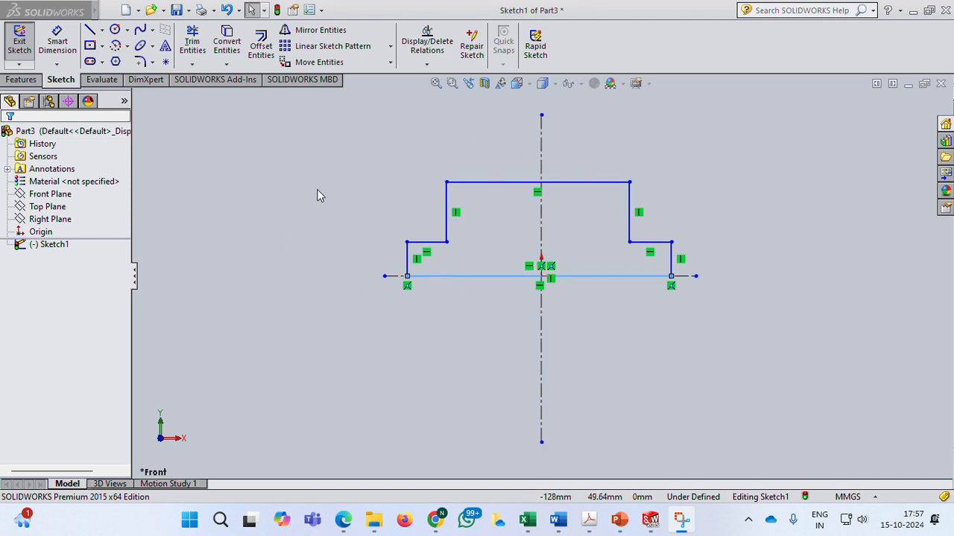
Make the bottom edge's two endpoints symmetric about the vertical centerline.
left_click(409, 280)
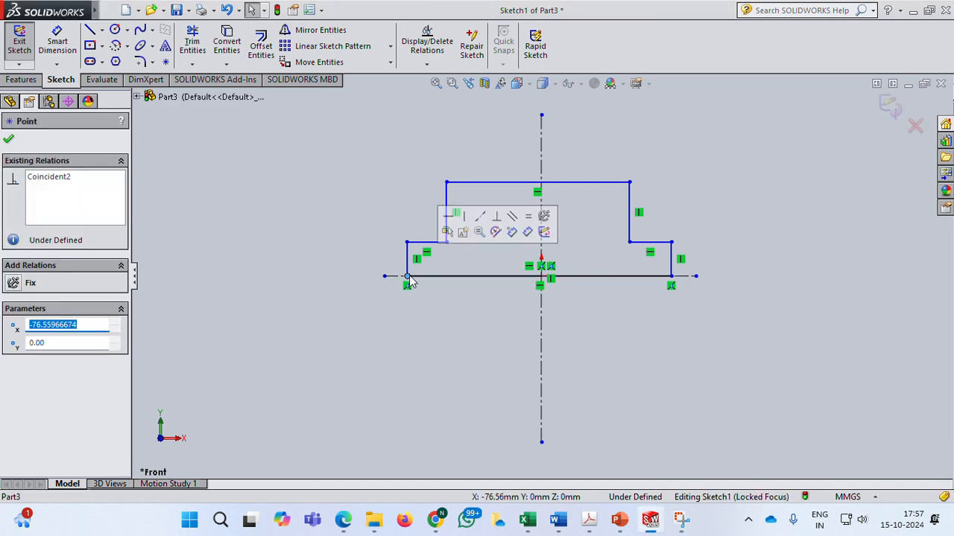
left_click(672, 277, "ctrl")
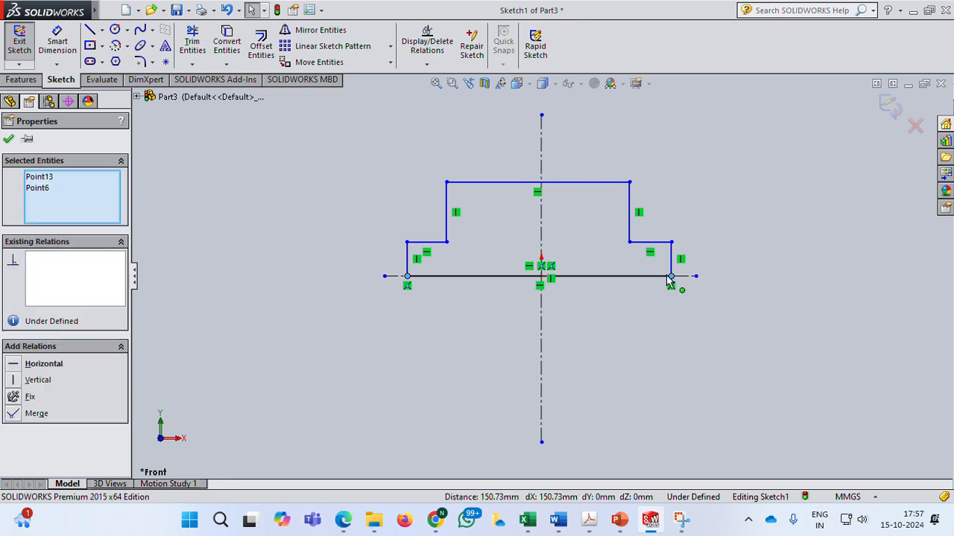
left_click(542, 149, "ctrl")
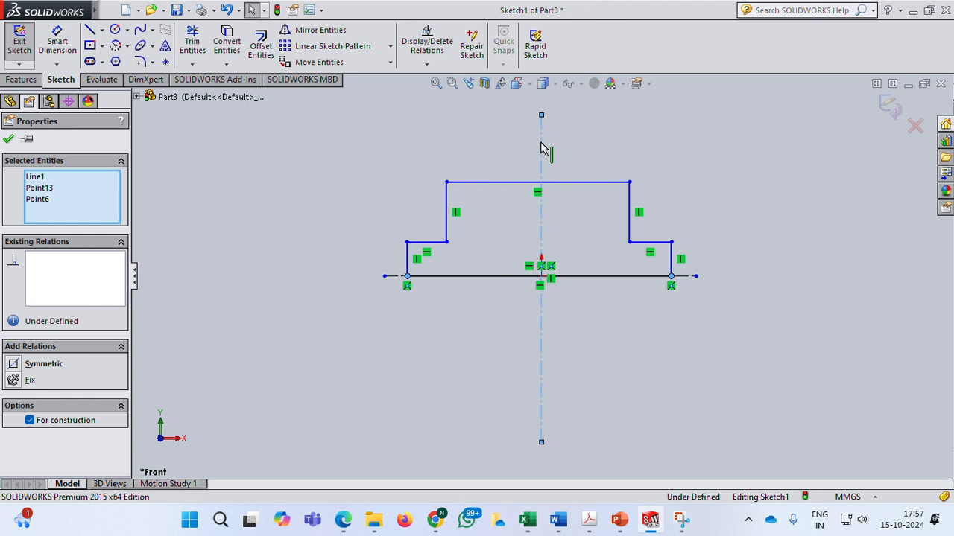
left_click(35, 362)
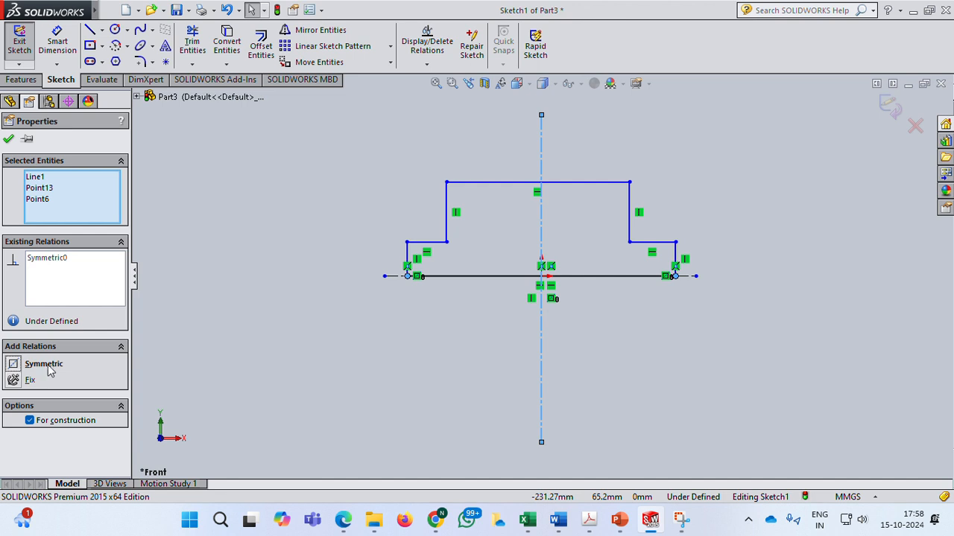
left_click(9, 140)
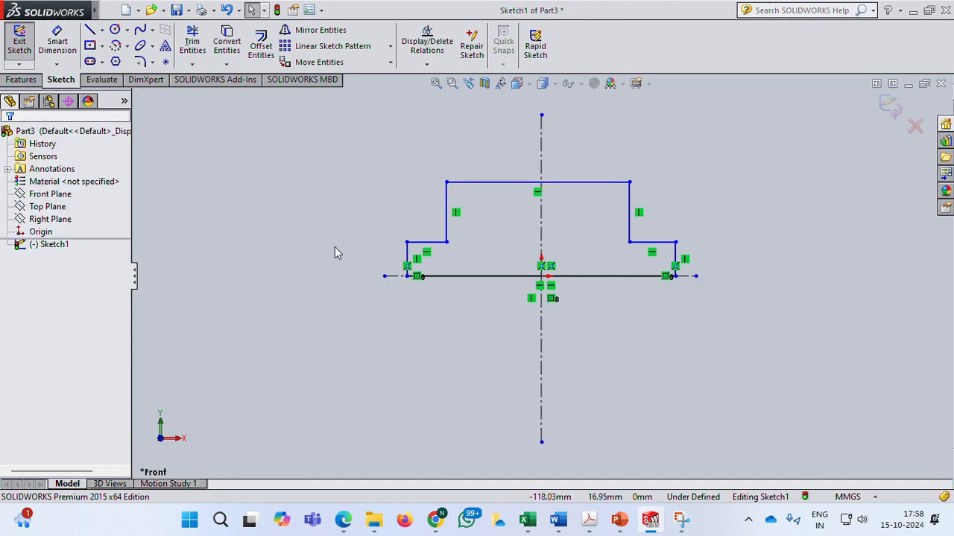
Check the casting picture in the presentation, then dimension the left short vertical edge to 15 mm.
left_click(60, 45)
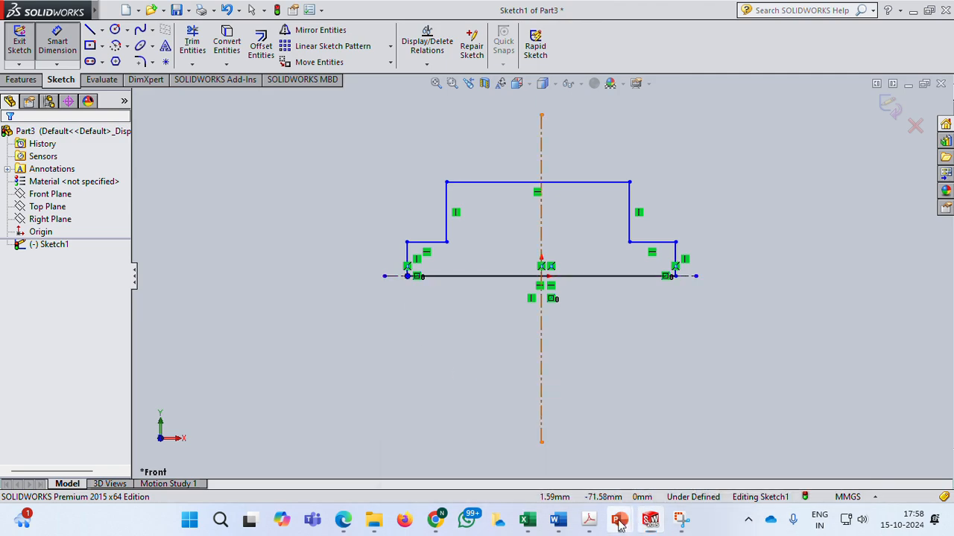
left_click(767, 447)
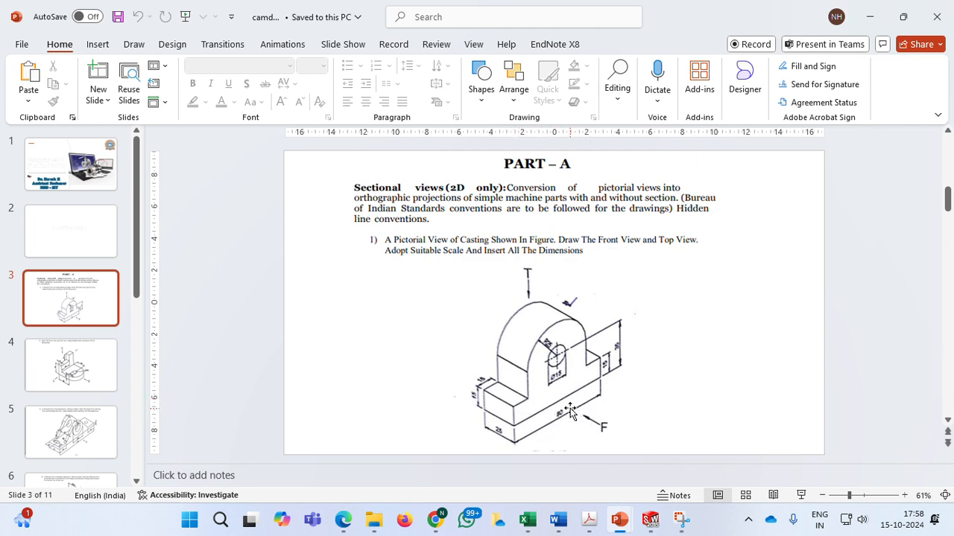
key("alt+Tab")
left_click(407, 261)
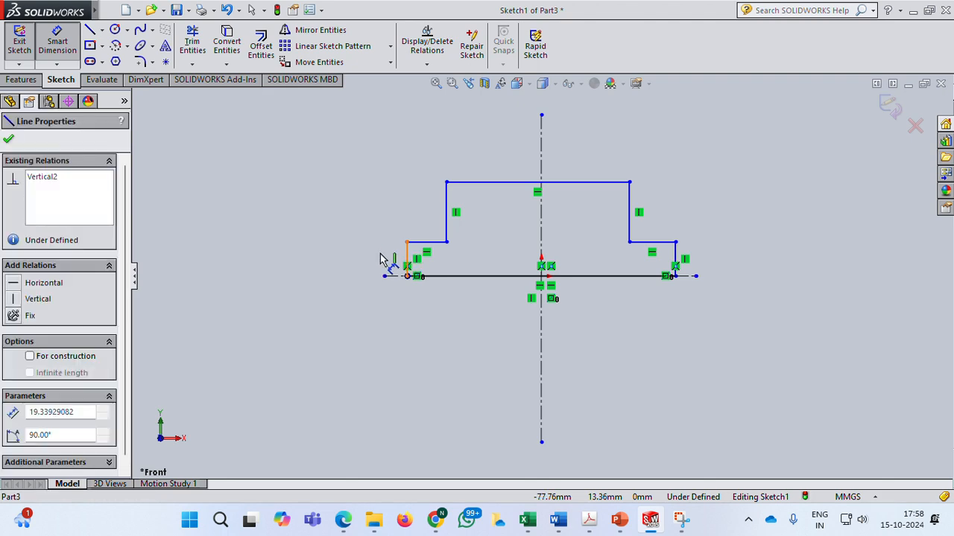
left_click(340, 264)
type("15")
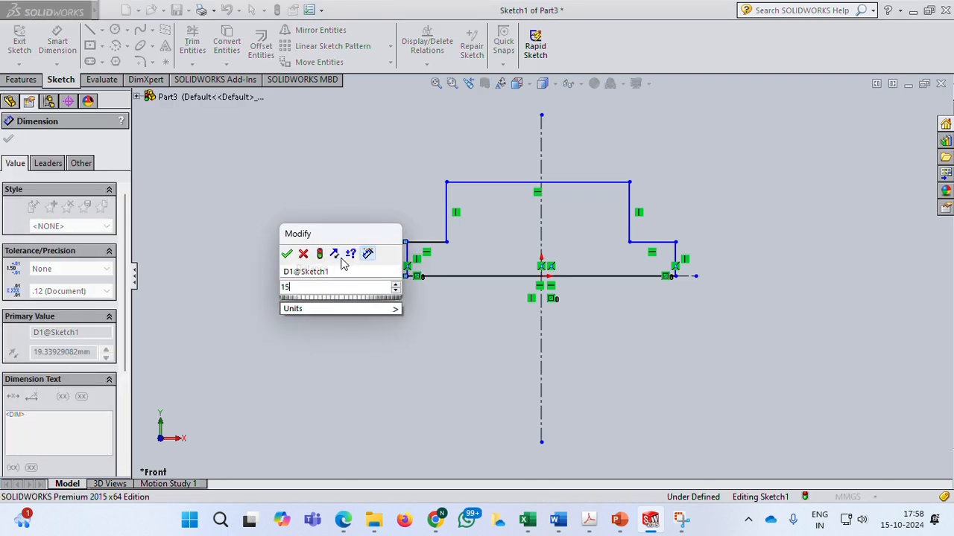
key("Return")
Dimension the left step's horizontal ledge to 15 mm.
left_click(426, 242)
left_click(422, 227)
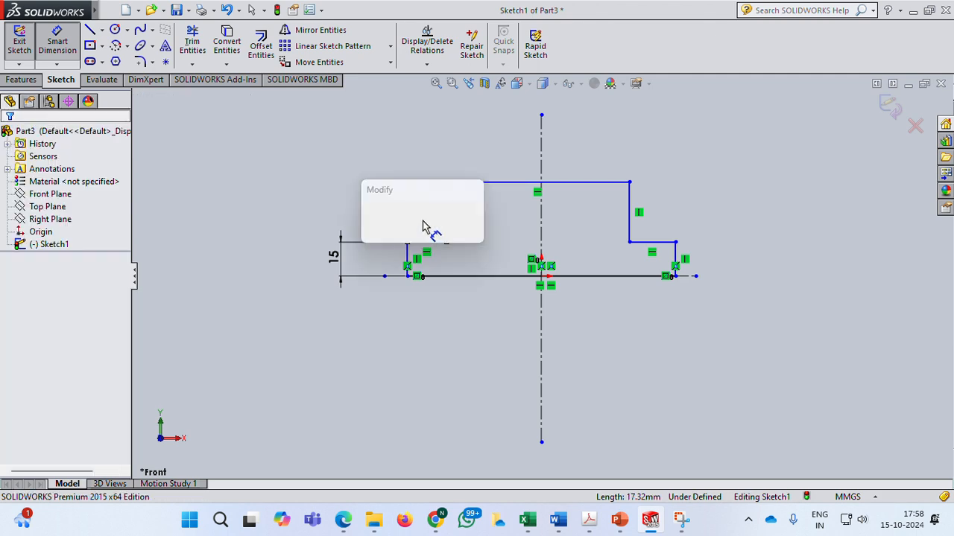
type("15")
key("Return")
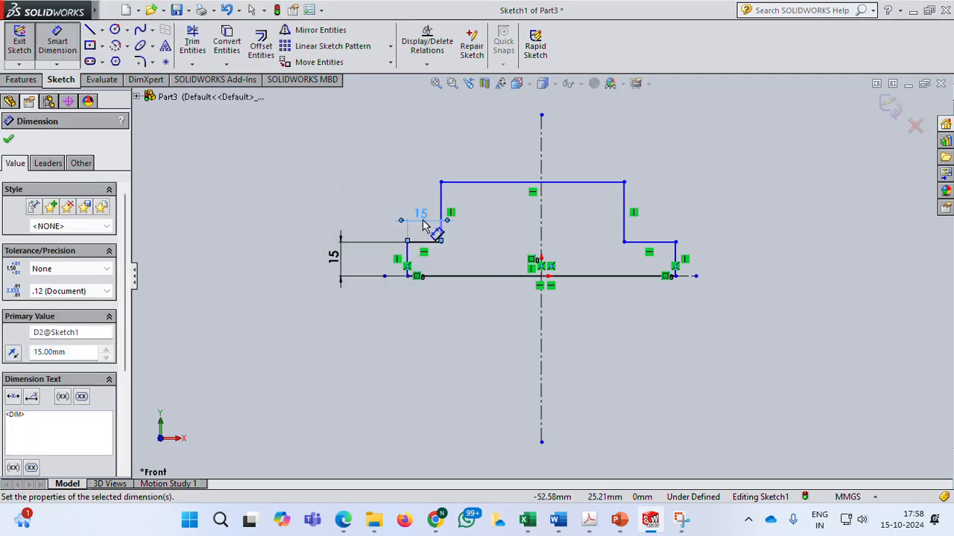
Dimension the bottom edge's overall width to 80 mm.
left_click(514, 277)
left_click(521, 328)
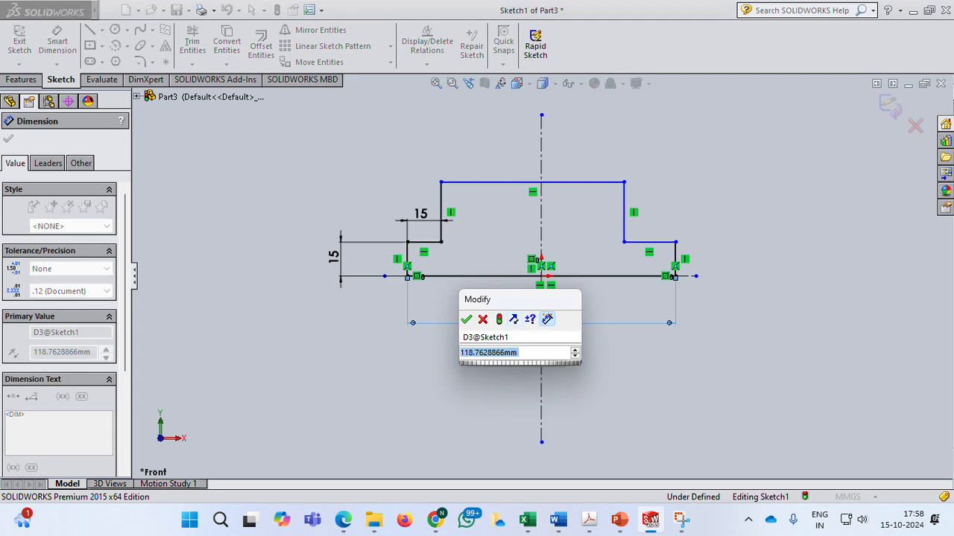
type("80")
key("Return")
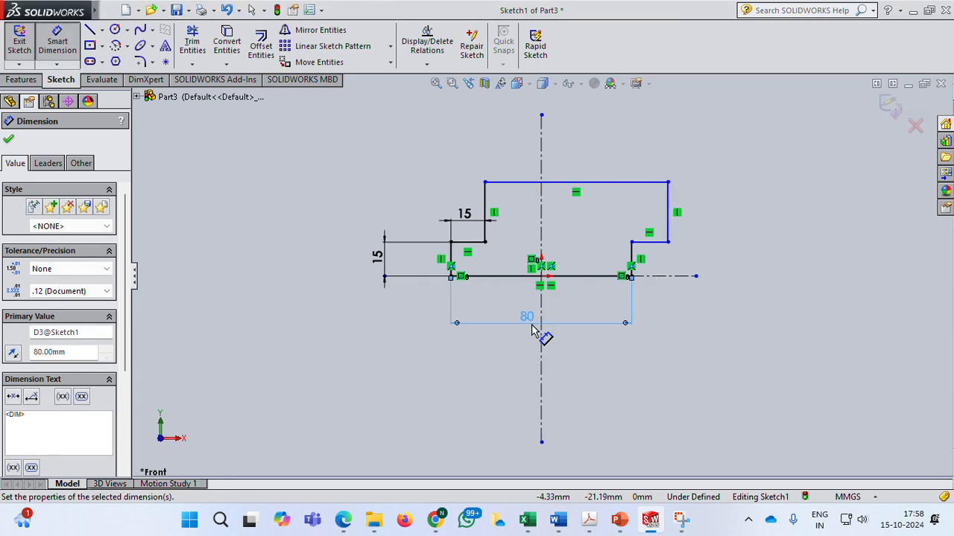
key("Escape")
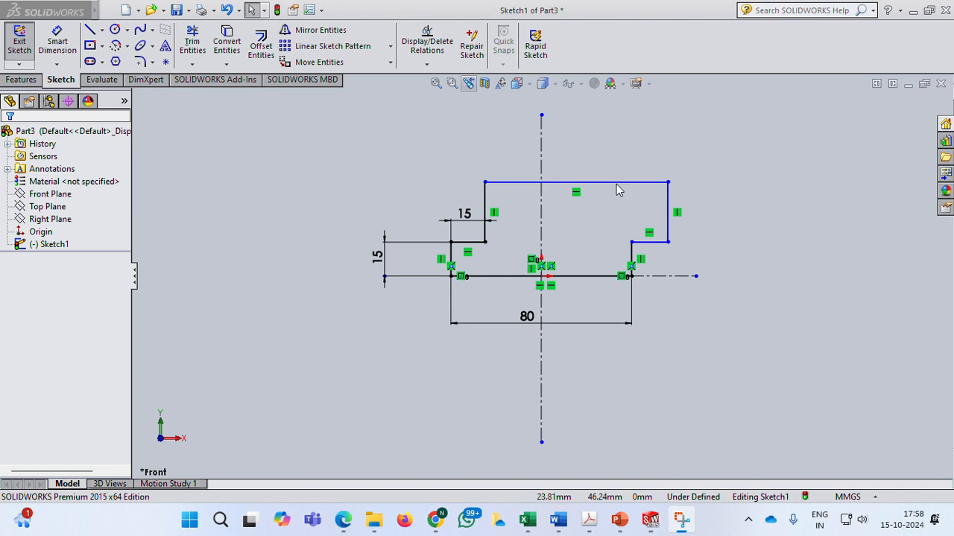
Pull the upper right vertical edge inward and dimension the right short vertical edge at 15 mm.
left_click_drag(669, 208, 608, 207)
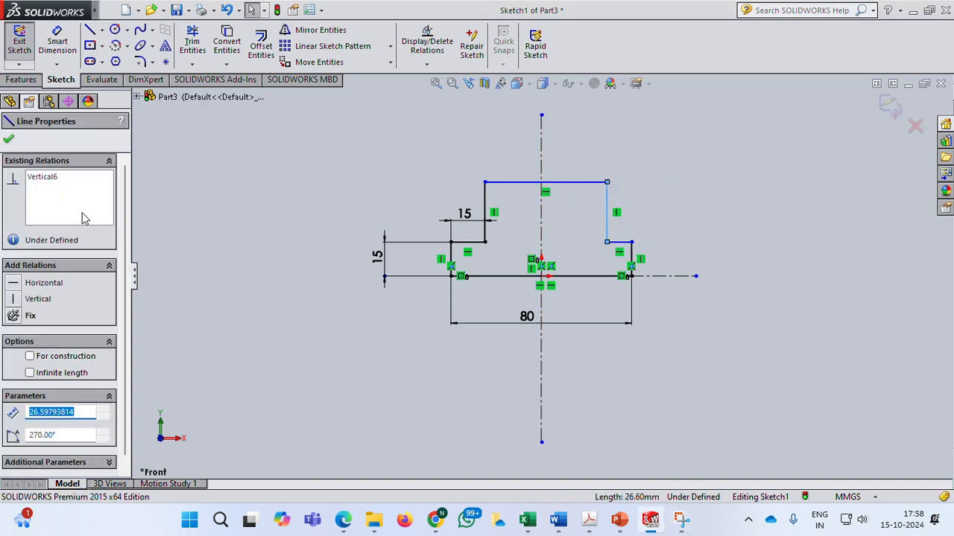
left_click(9, 142)
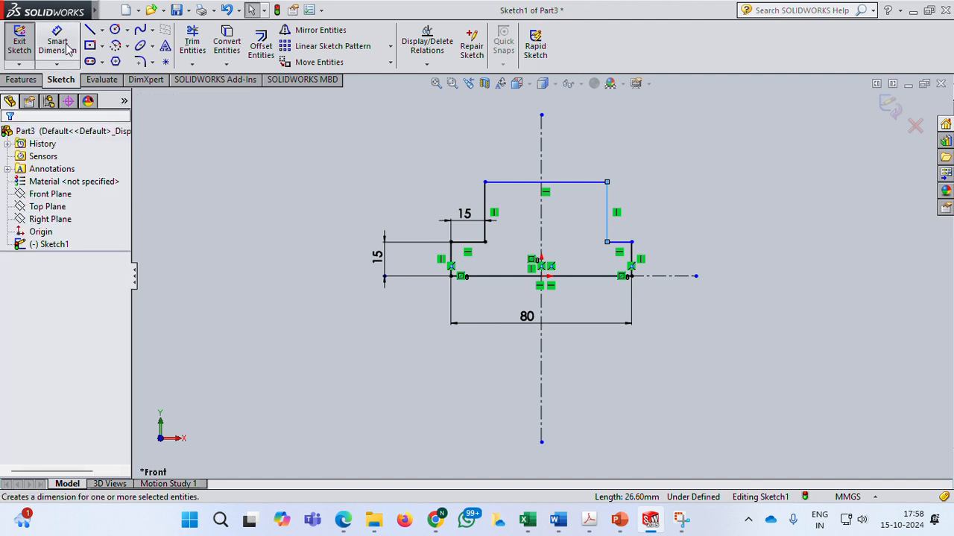
left_click(67, 49)
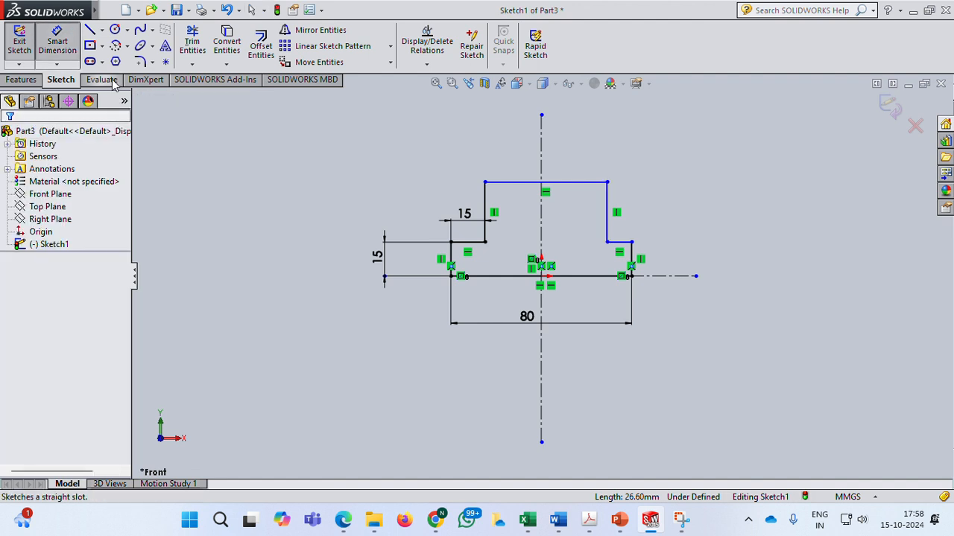
left_click(631, 257)
left_click(704, 259)
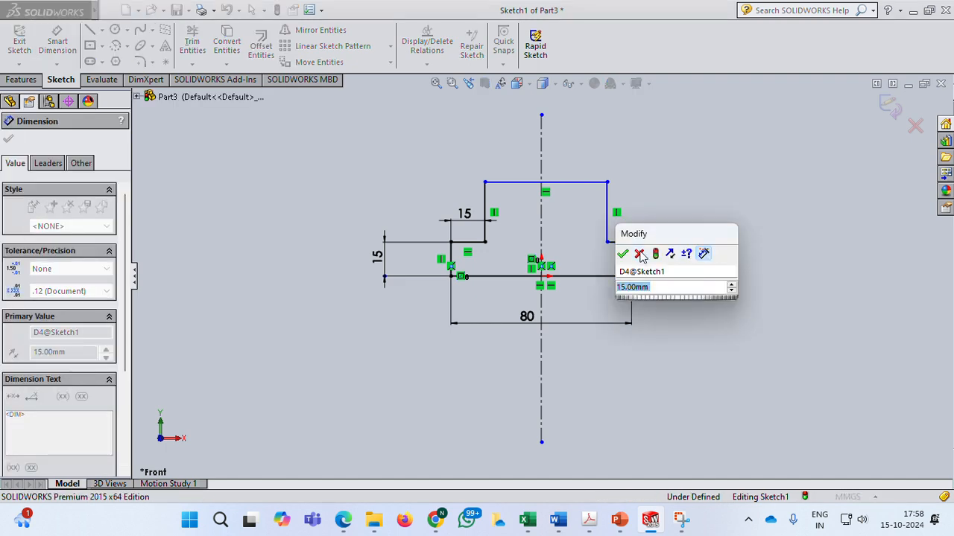
left_click(622, 255)
Dimension the right step's horizontal ledge to 15 mm.
left_click(633, 257)
left_click(632, 213)
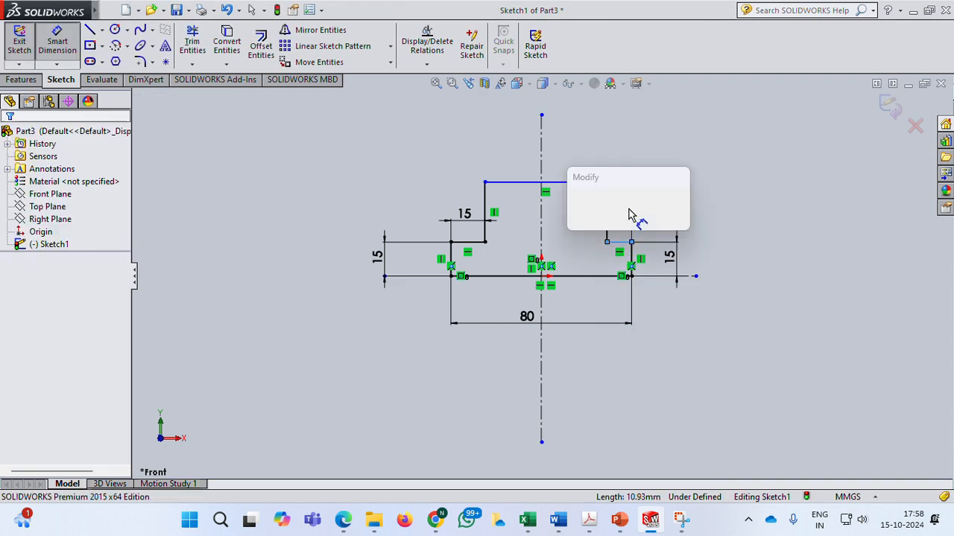
type("15")
key("Return")
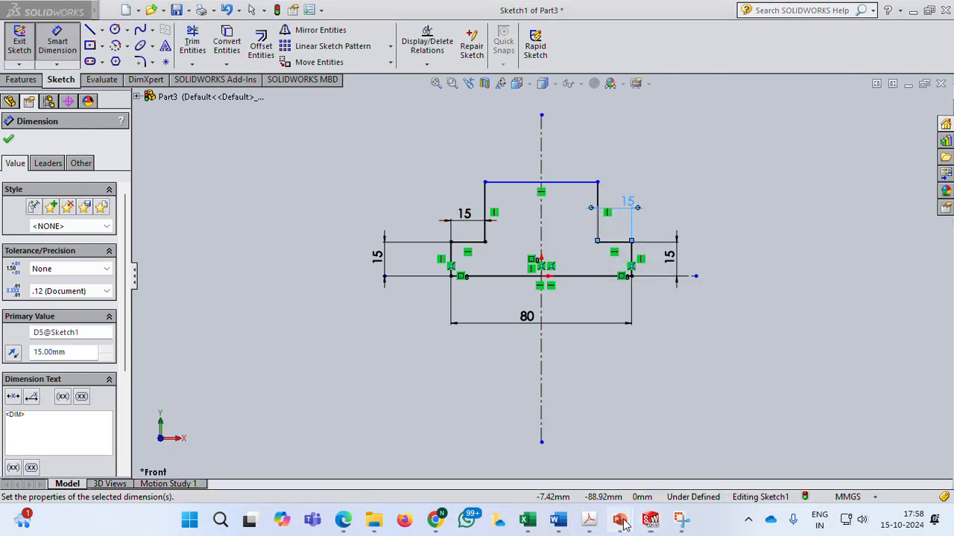
Check the casting picture again, dimension the height between bottom and top edges to 35 mm, and exit the sketch.
mouse_move(618, 520)
left_click(757, 470)
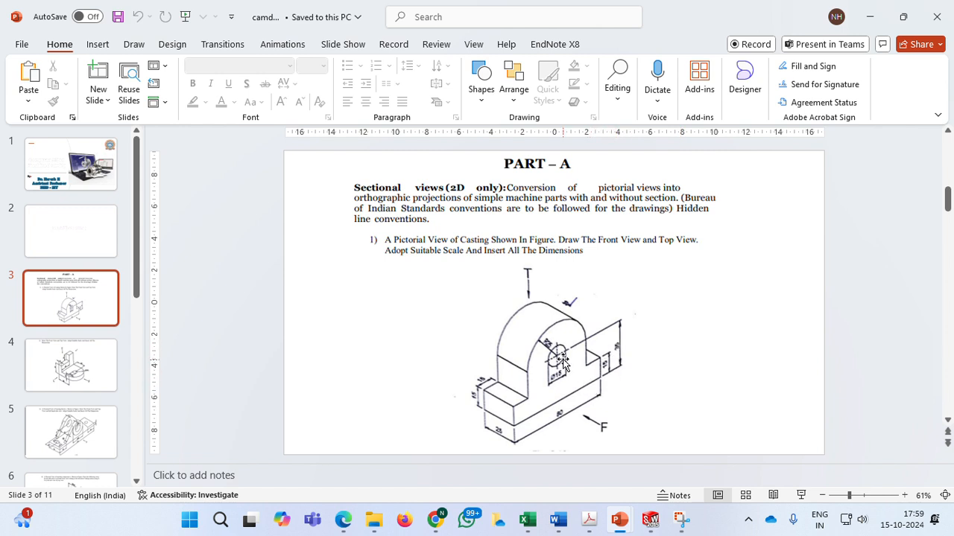
mouse_move(650, 520)
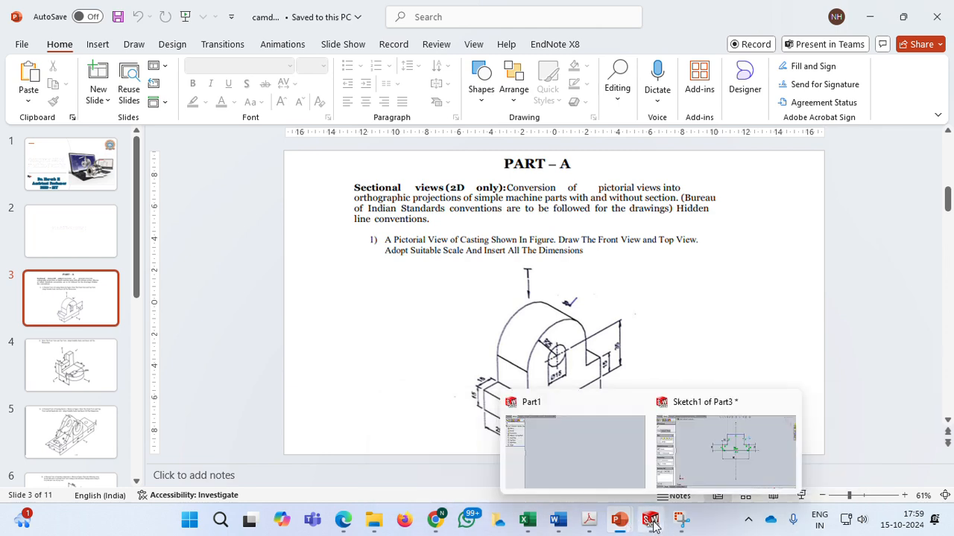
left_click(719, 466)
left_click(592, 276)
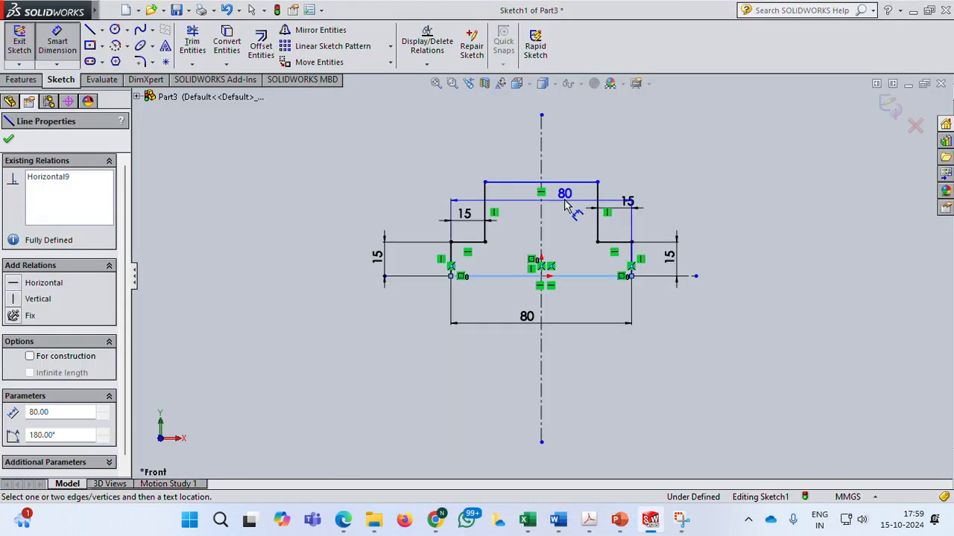
left_click(568, 182)
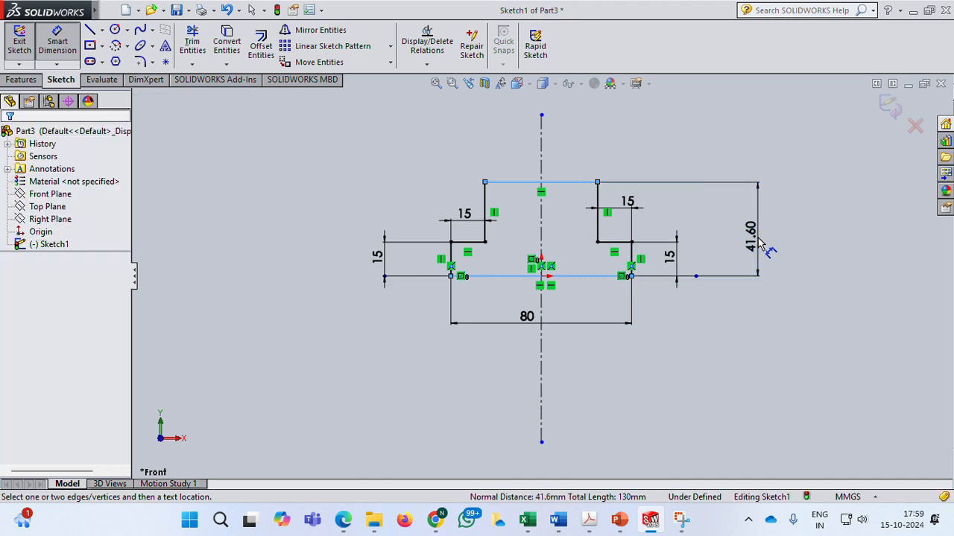
left_click(759, 238)
type("35")
key("Return")
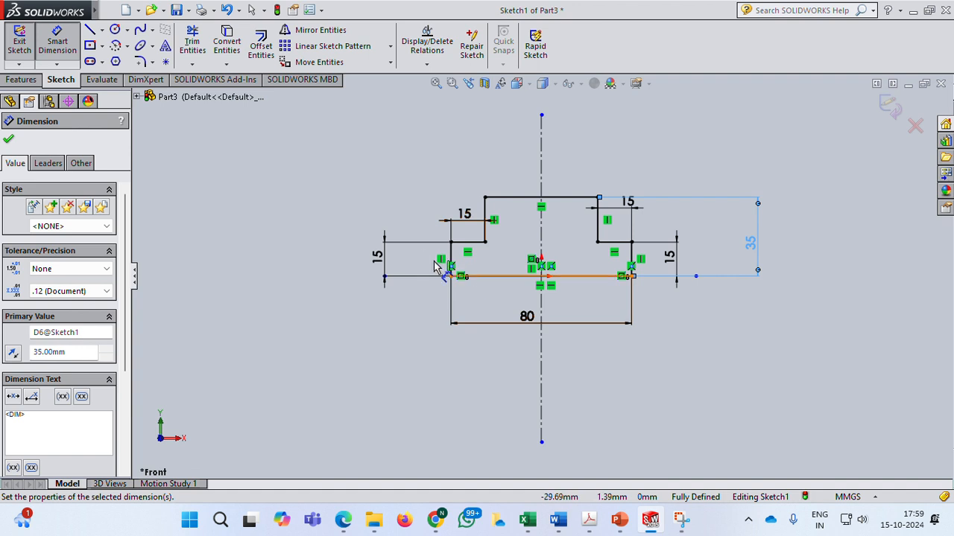
left_click(9, 142)
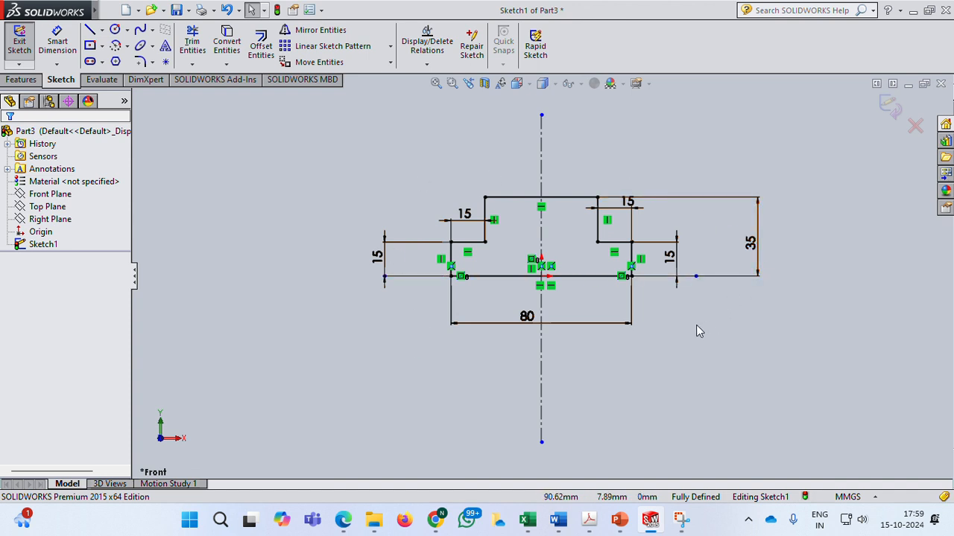
left_click(889, 108)
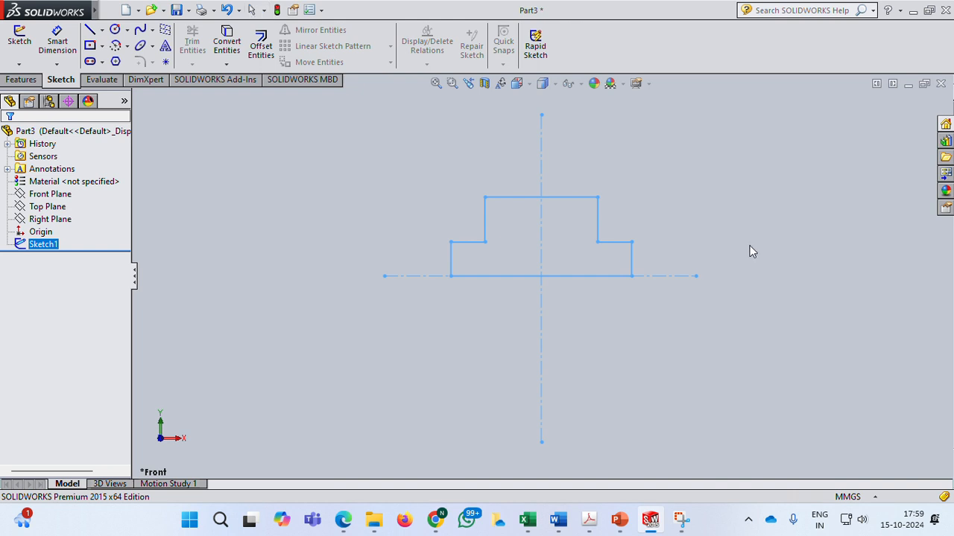
Extrude the sketch as a boss about 38 mm deep with the Mid Plane end condition.
mouse_move(748, 246)
middle_mouse_down()
mouse_move(699, 287)
mouse_move(713, 300)
middle_mouse_up()
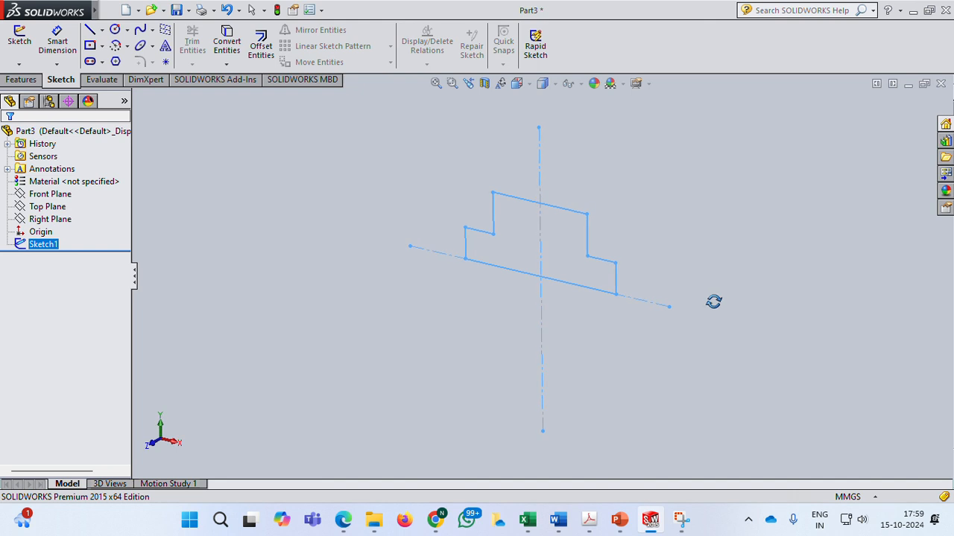
left_click(22, 80)
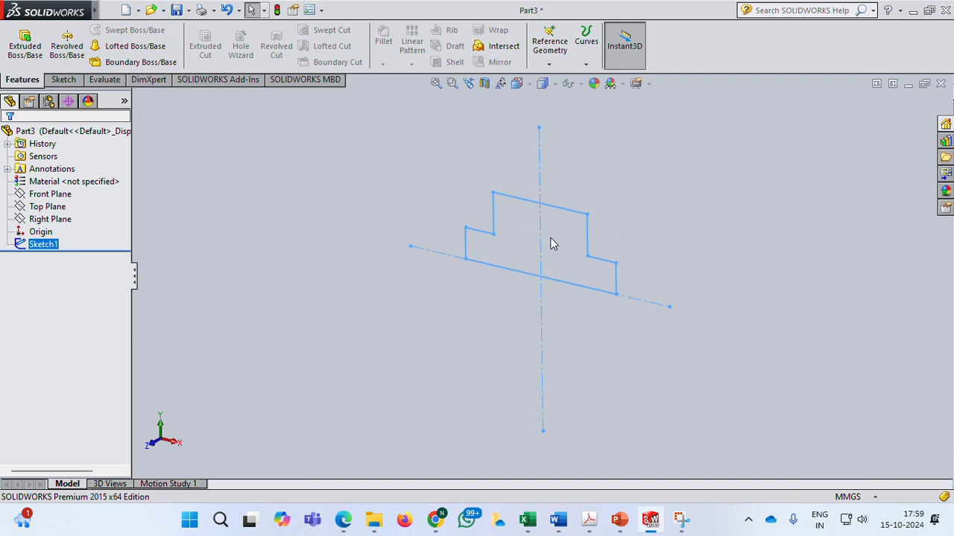
left_click(25, 50)
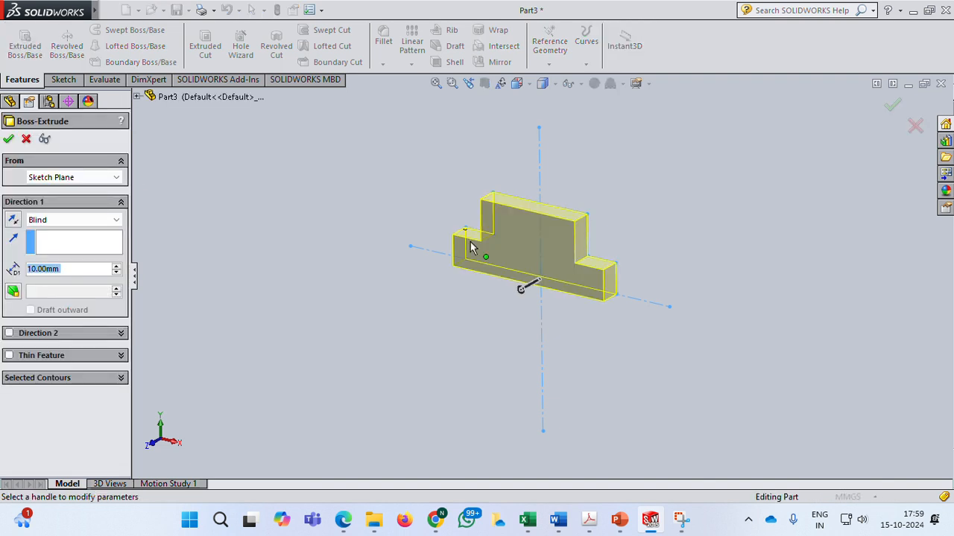
left_click(529, 300)
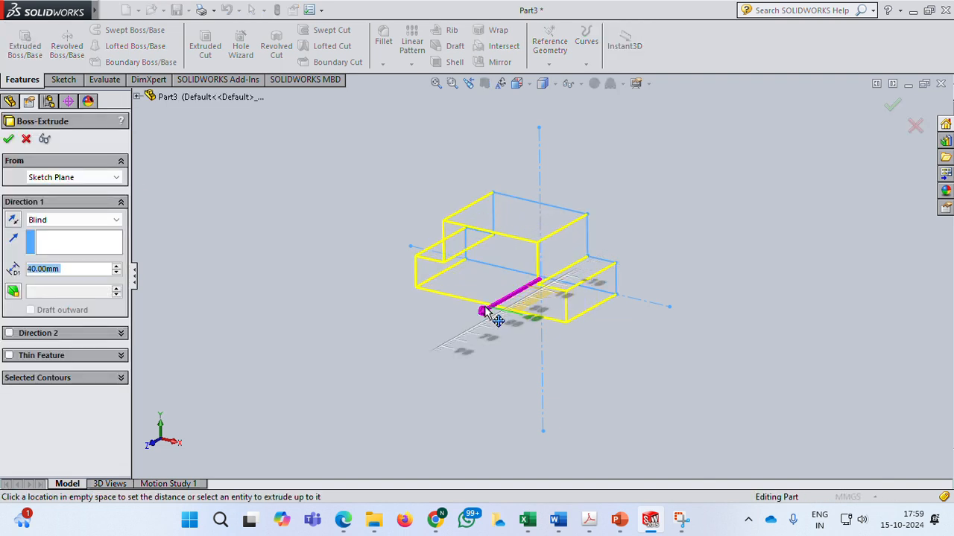
left_click(486, 311)
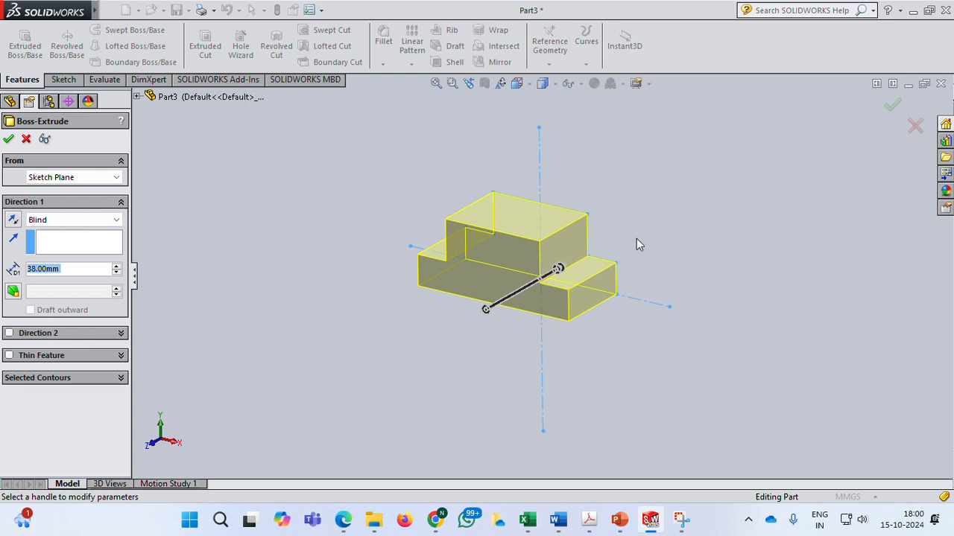
left_click(69, 221)
left_click(68, 278)
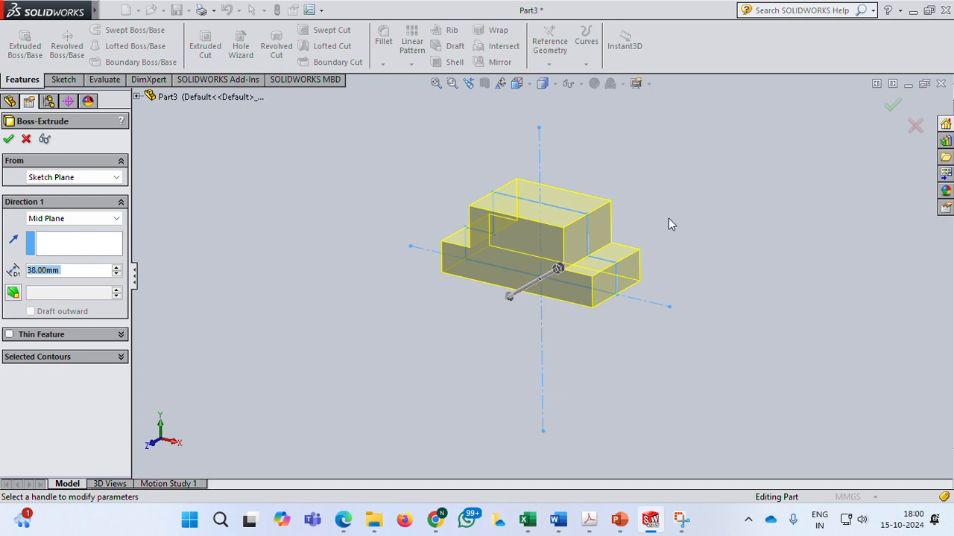
Review the casting's pictorial view in the PowerPoint presentation.
mouse_move(618, 519)
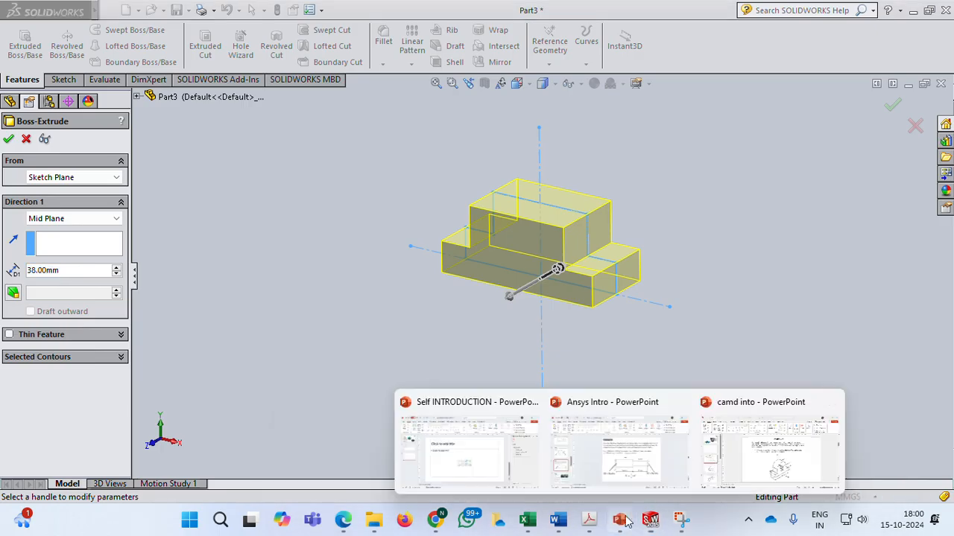
left_click(743, 447)
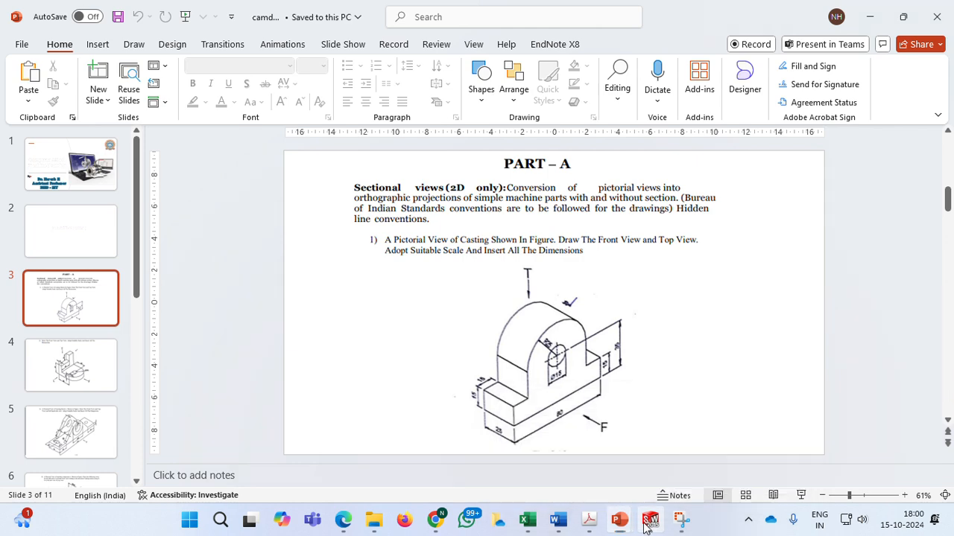
Return to SolidWorks and set the mid-plane extrusion depth to 25 mm, accepting the boss extrude.
mouse_move(651, 520)
left_click(695, 450)
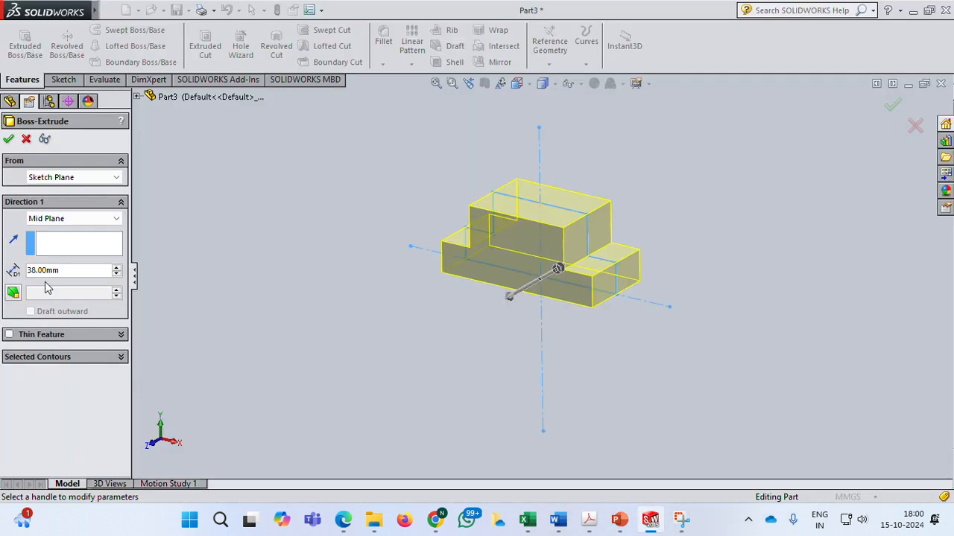
left_click_drag(62, 270, 33, 270)
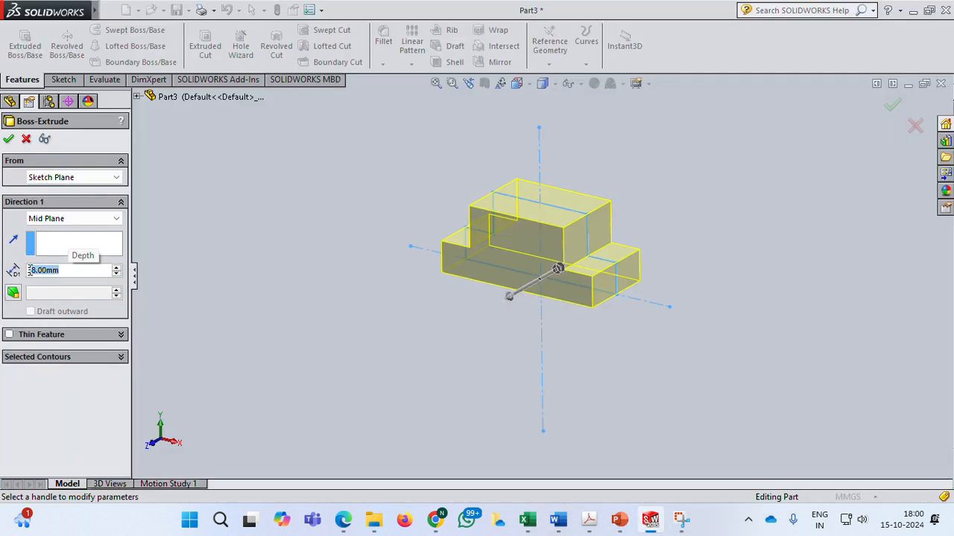
type("25")
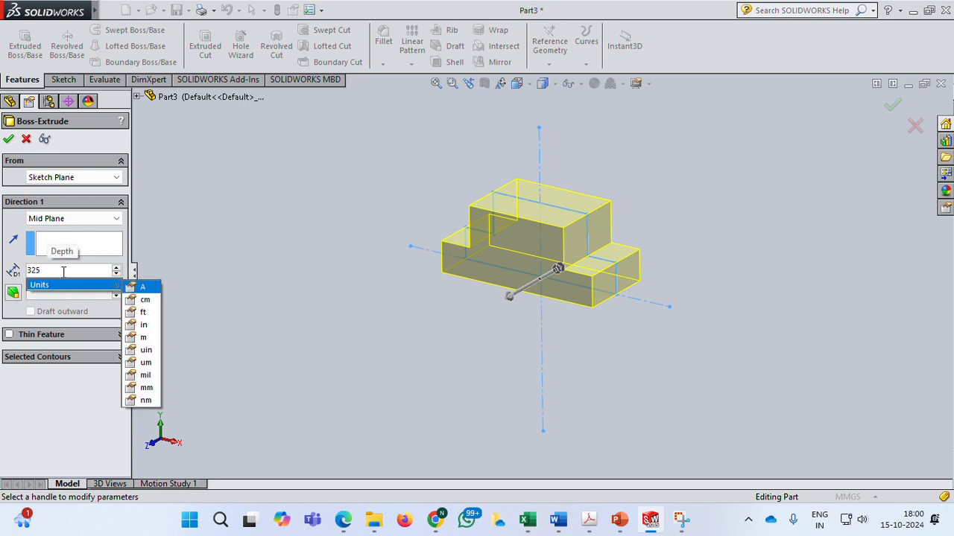
key("BackSpace")
key("BackSpace")
key("BackSpace")
type("25")
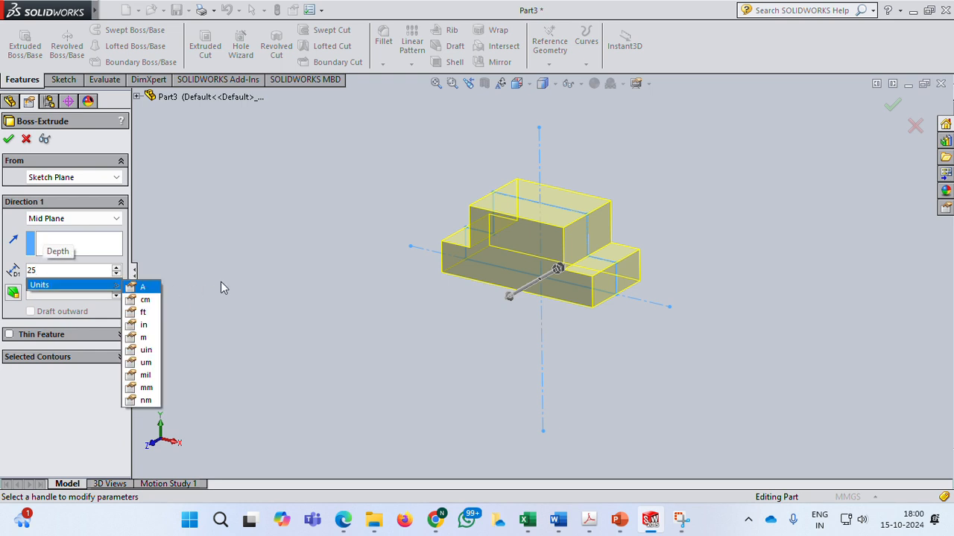
key("Return")
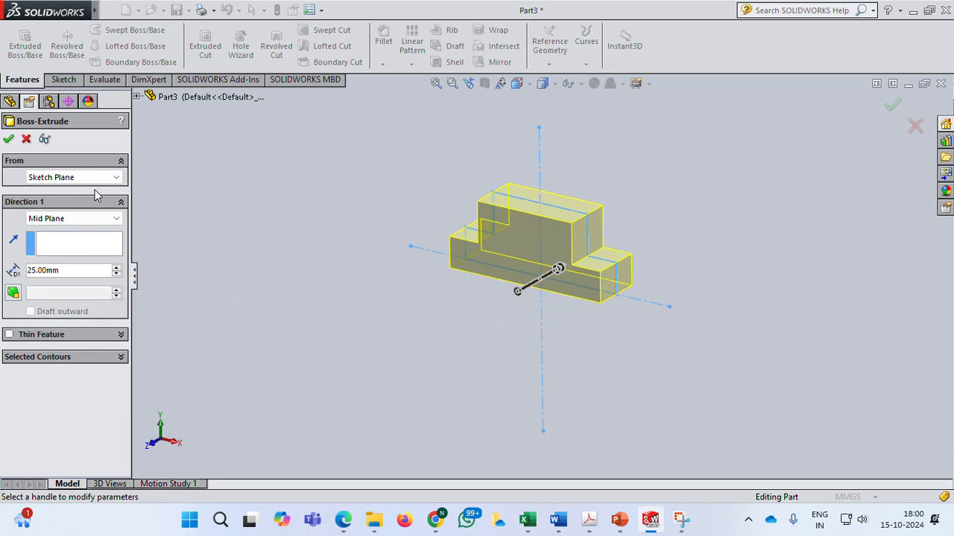
left_click(9, 140)
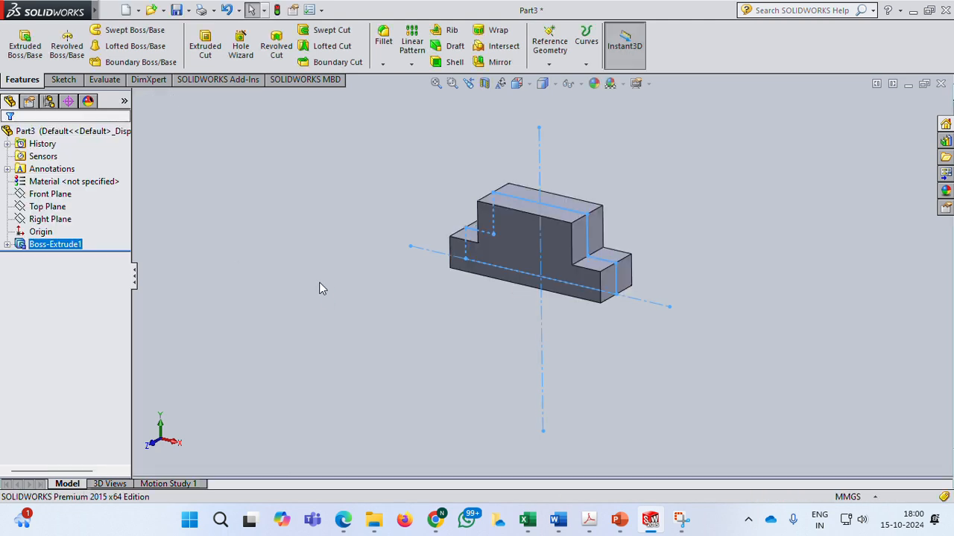
Open the base extrusion's sketch to review its dimensions and exit it without changes.
middle_click_drag(480, 326, 479, 298)
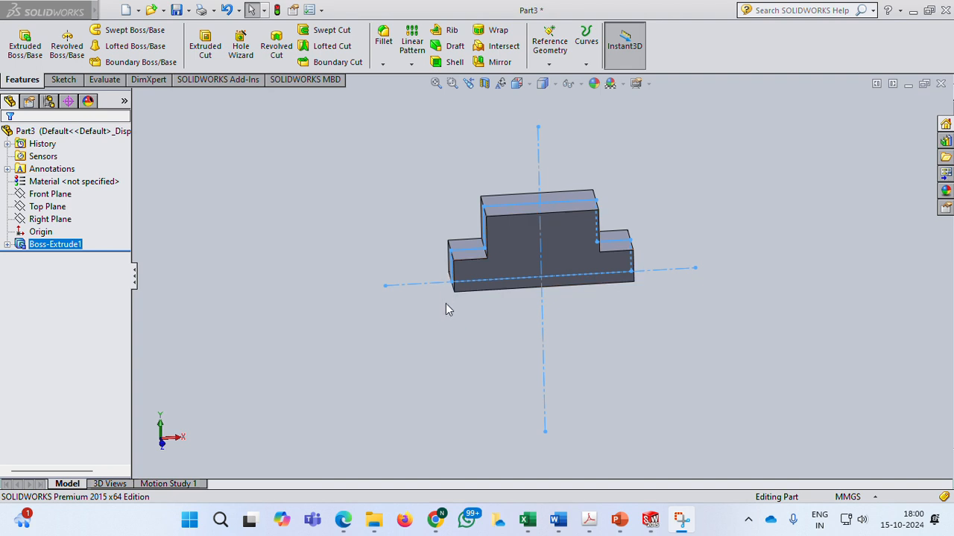
middle_click_drag(446, 333, 468, 338)
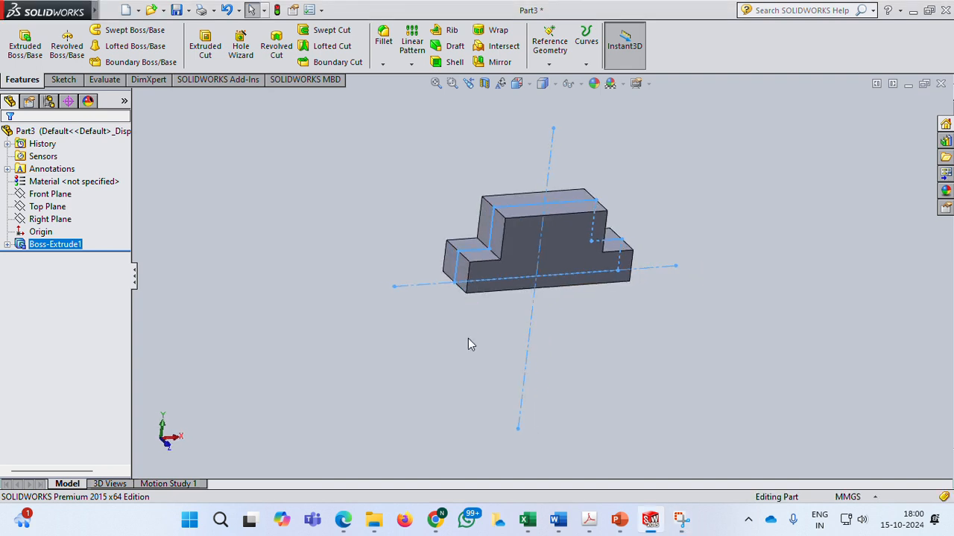
left_click(7, 245)
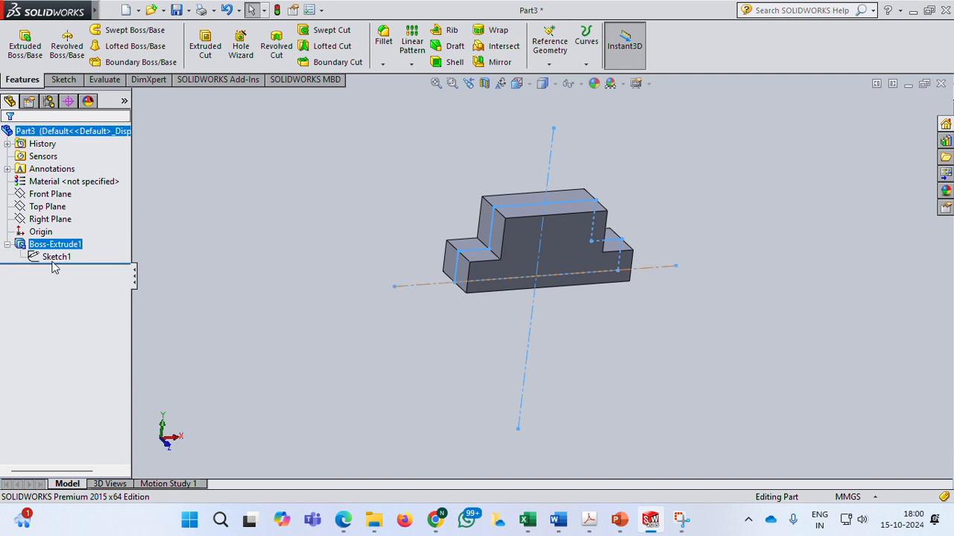
left_click(56, 257)
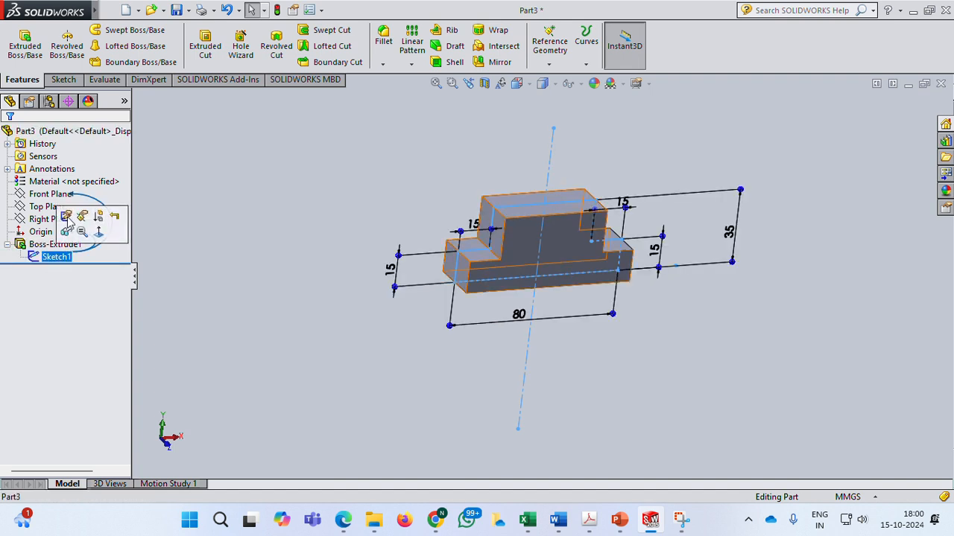
left_click(66, 217)
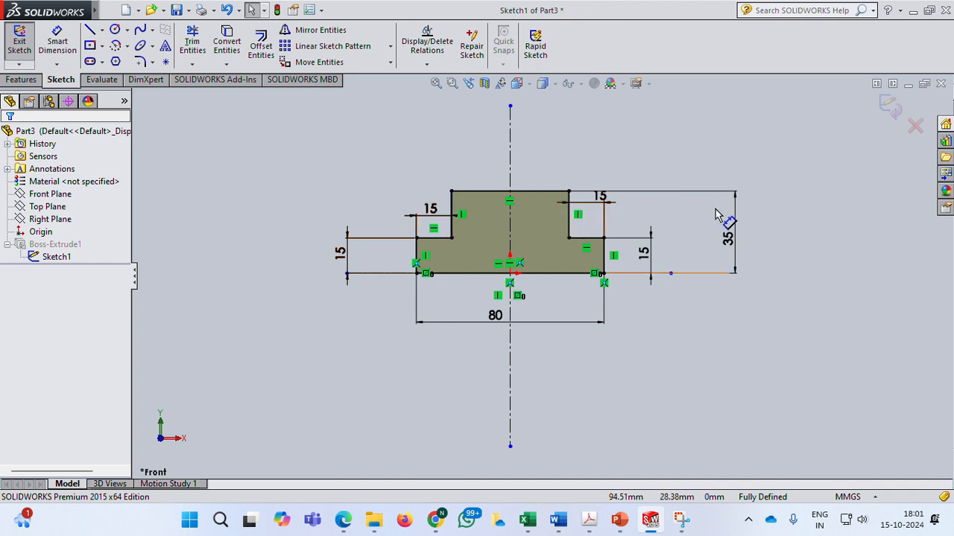
left_click(890, 105)
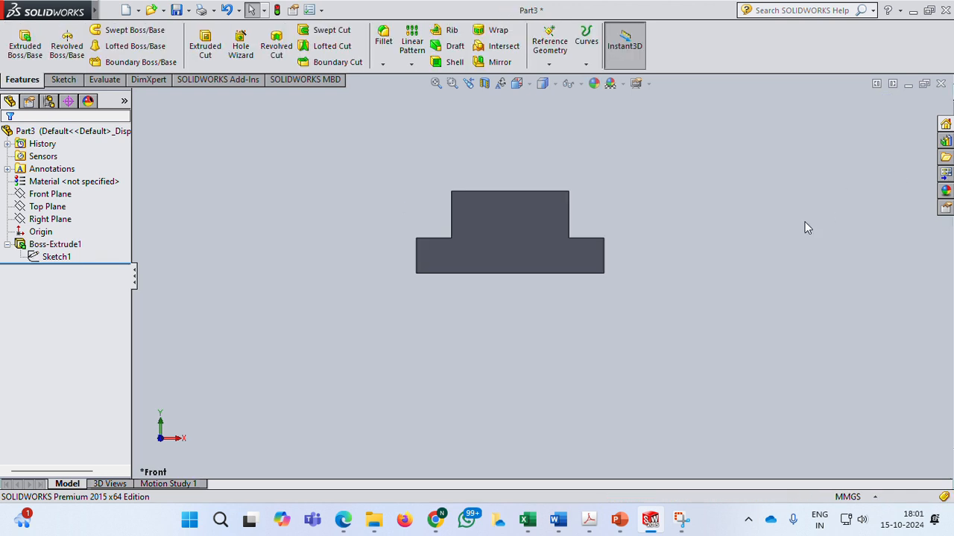
middle_click_drag(683, 228, 692, 275)
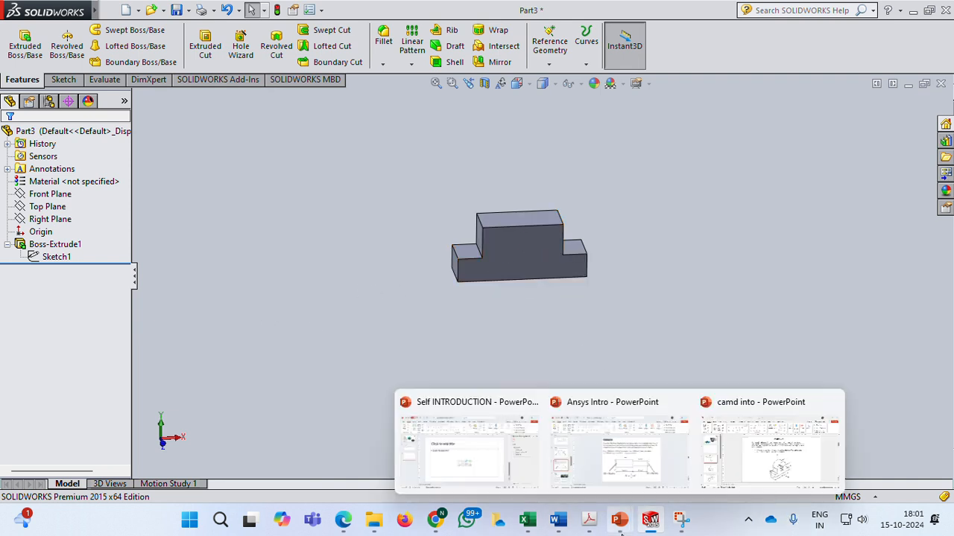
Review the casting's pictorial view in PowerPoint and switch back to SolidWorks.
mouse_move(619, 519)
left_click(741, 469)
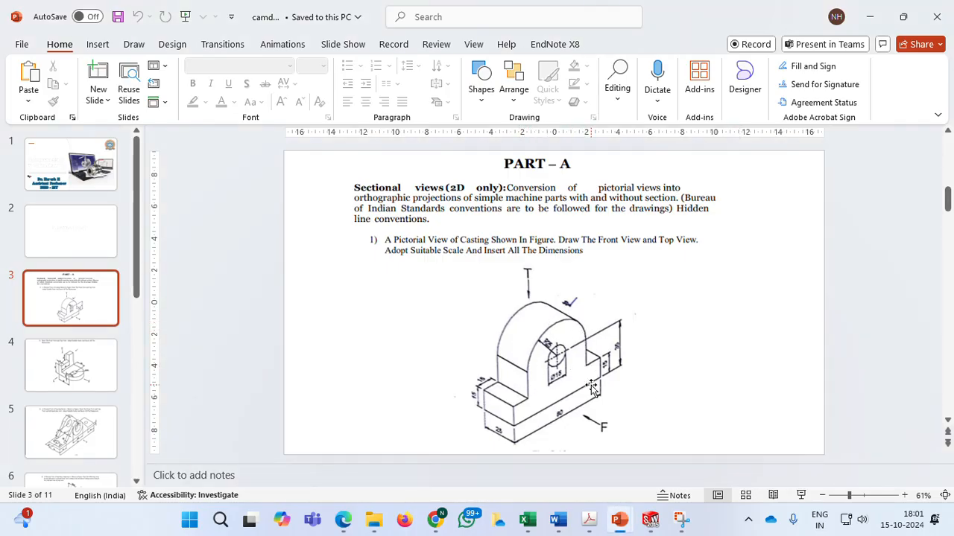
mouse_move(651, 519)
left_click(698, 453)
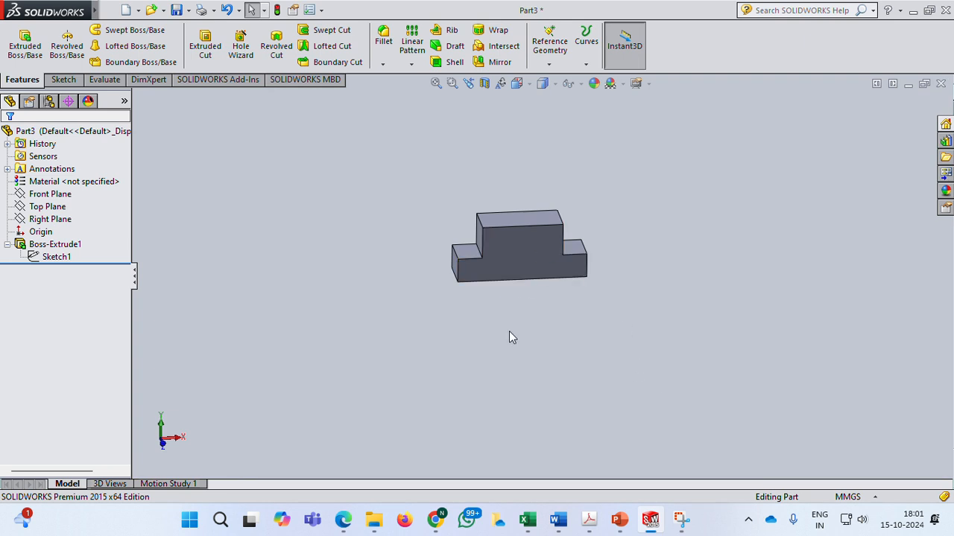
Start a sketch on the front face and draw a circle centred on the raised block's top edge midpoint, through its top corners.
middle_click_drag(509, 332, 532, 339)
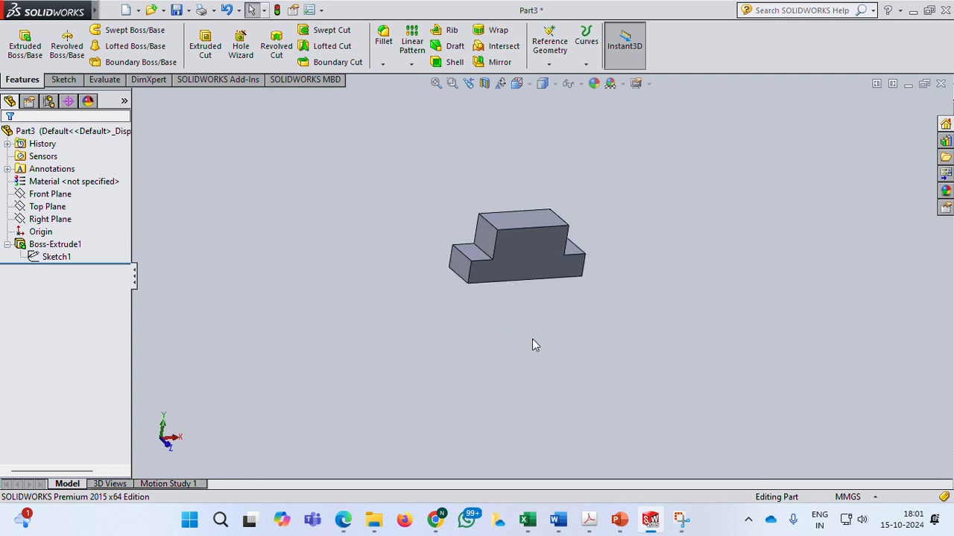
left_click(530, 244)
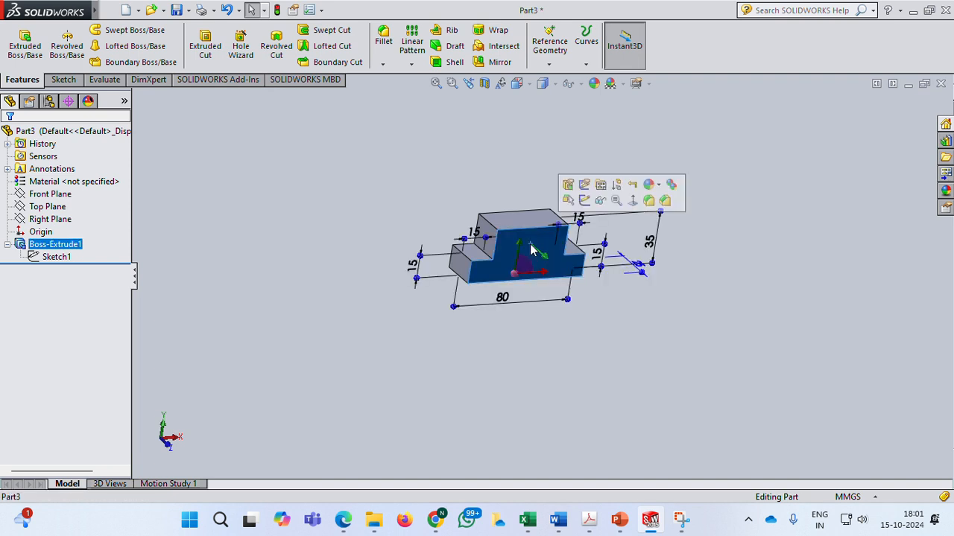
left_click(585, 200)
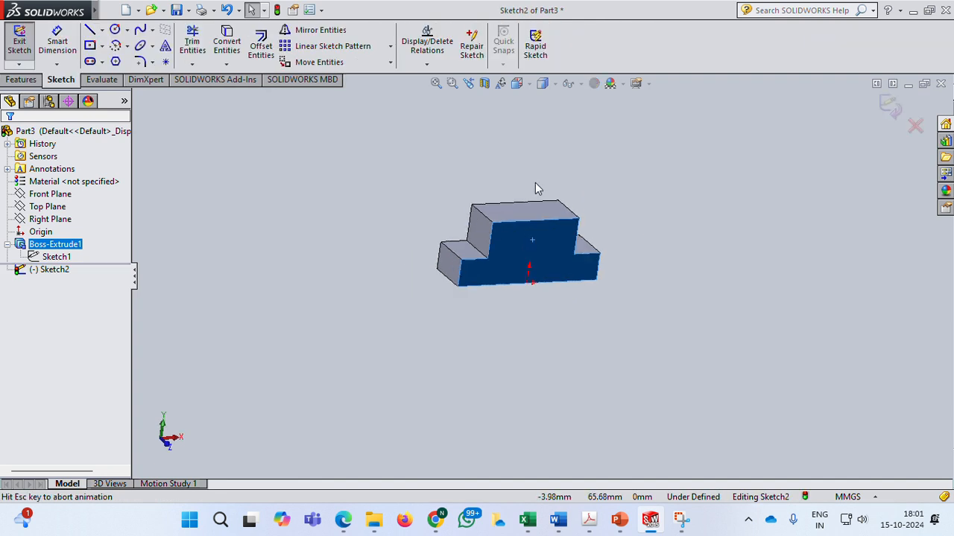
left_click(115, 29)
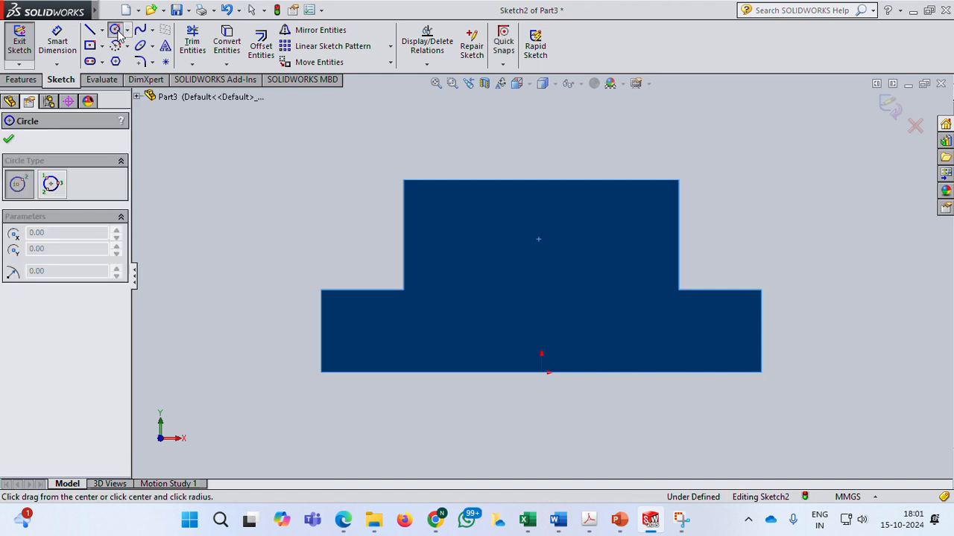
left_click(540, 180)
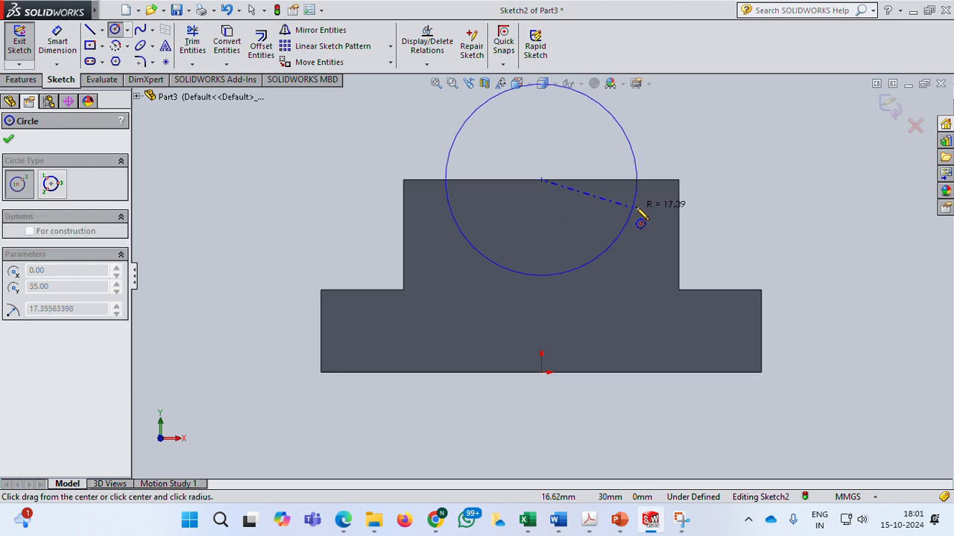
left_click(679, 181)
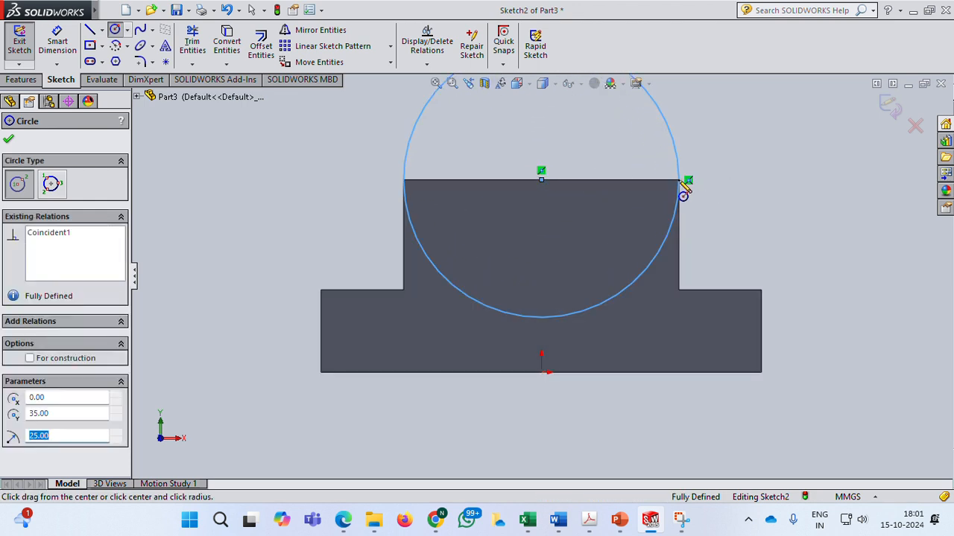
key("Escape")
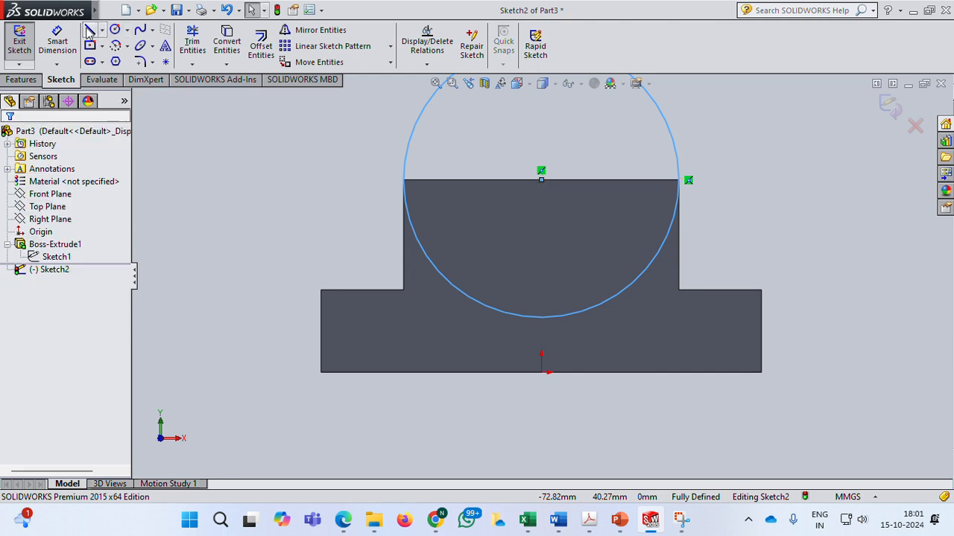
Draw a line along the raised block's top edge between the circle's intersection points.
left_click(90, 30)
left_click(403, 180)
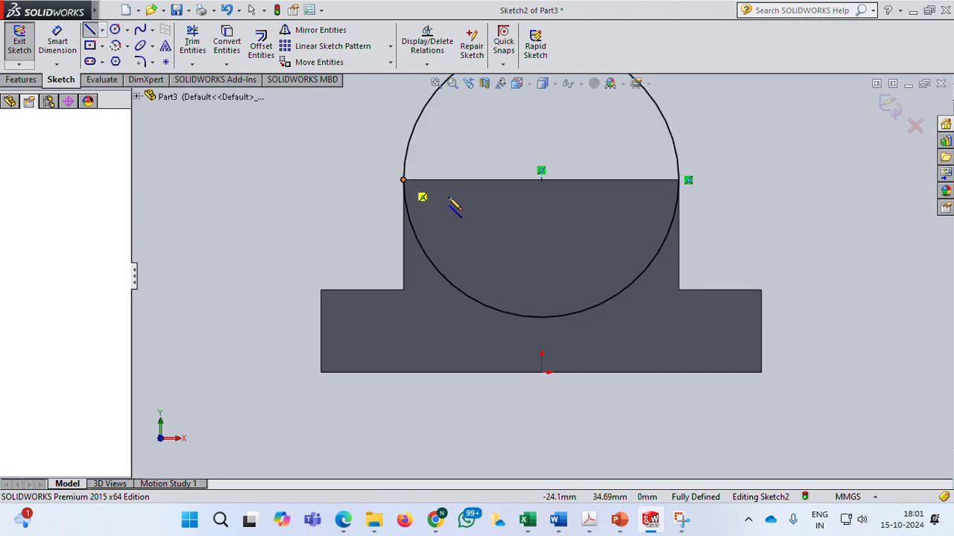
left_click(678, 180)
right_click(753, 198)
left_click(783, 202)
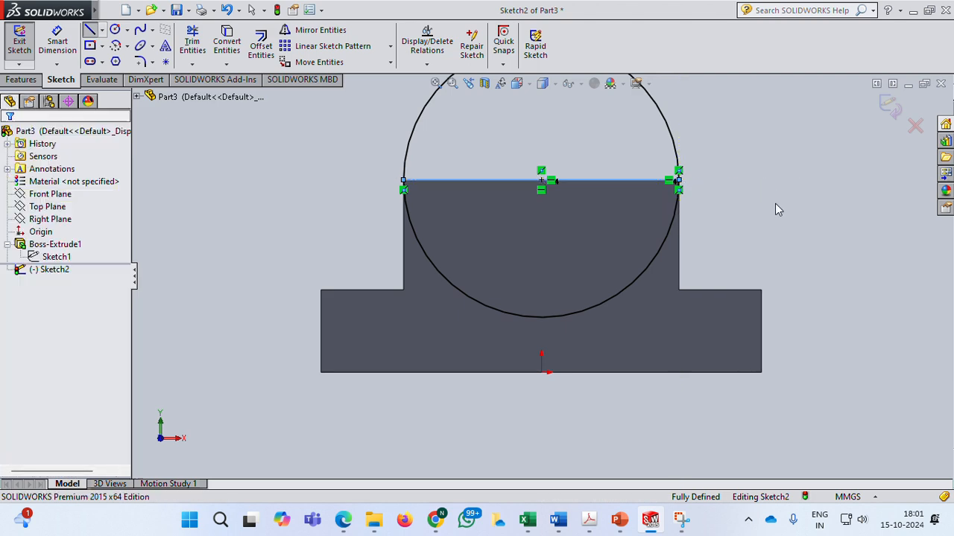
Trim away the circle's lower portion below the top edge and exit the sketch.
left_click(192, 45)
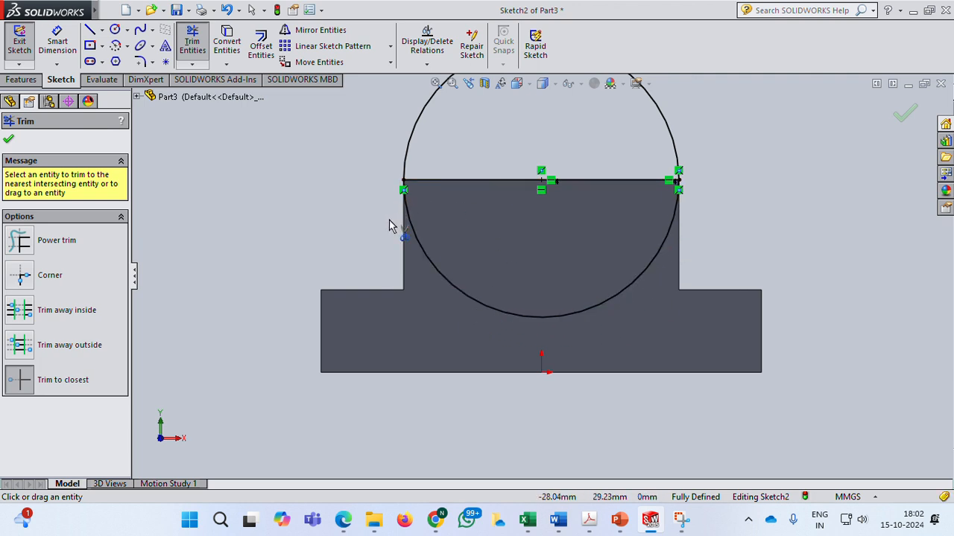
left_click(495, 313)
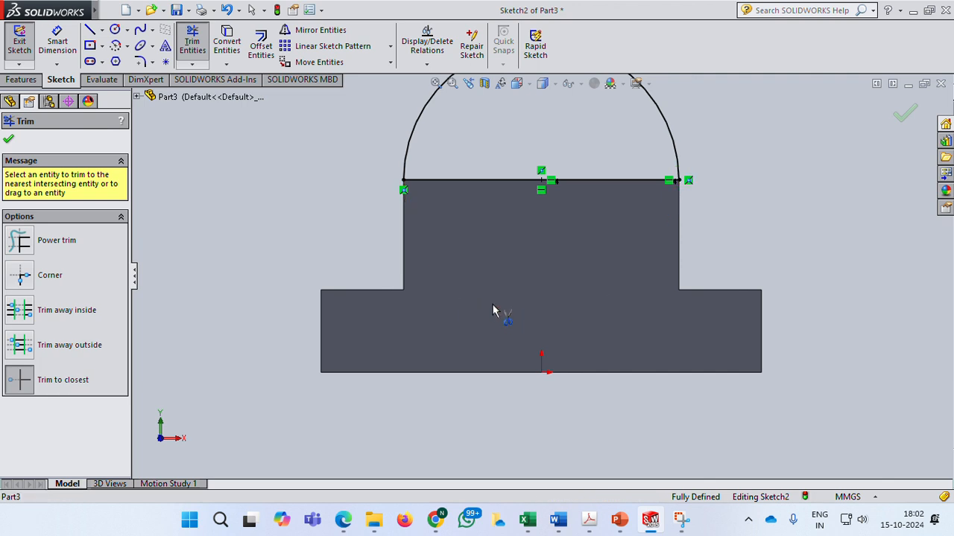
left_click(8, 139)
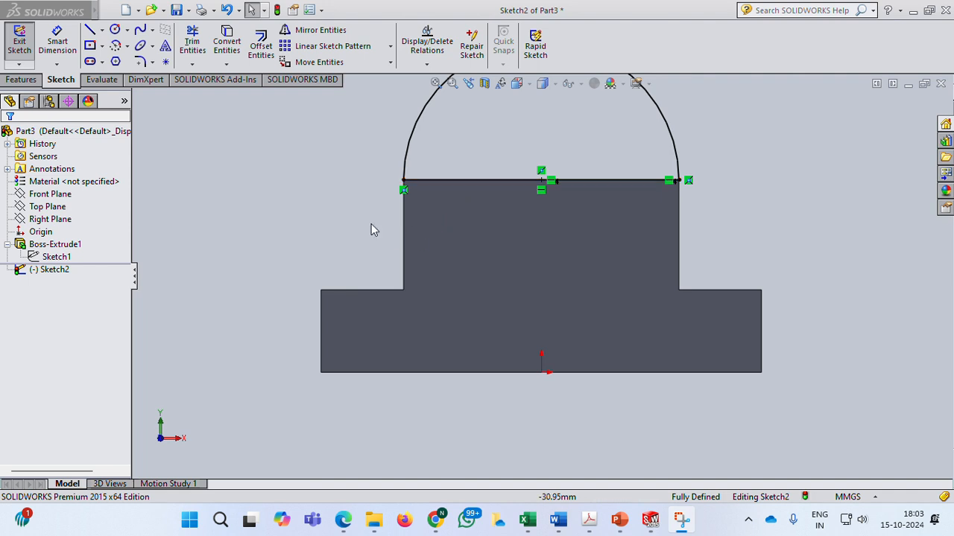
scroll(368, 222, "up", 2)
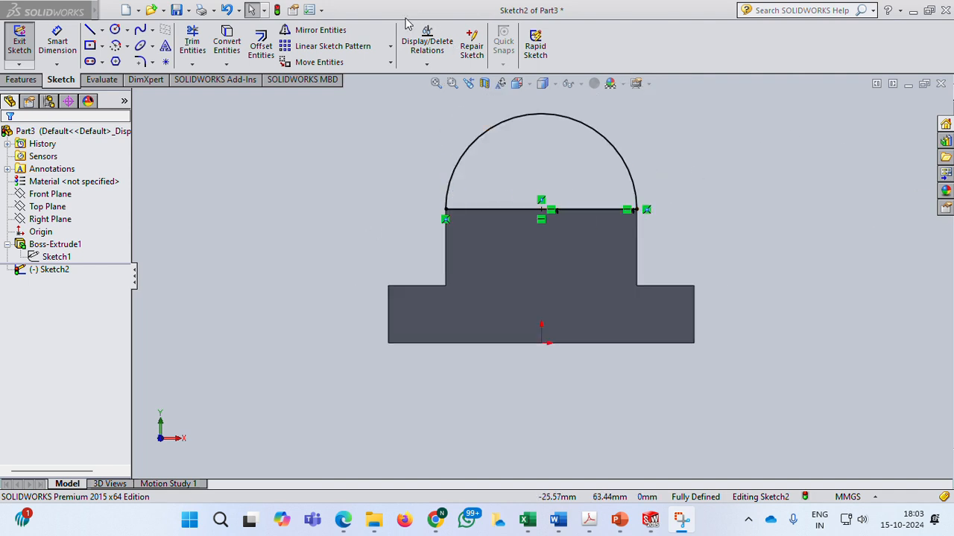
middle_click_drag(601, 82, 591, 106)
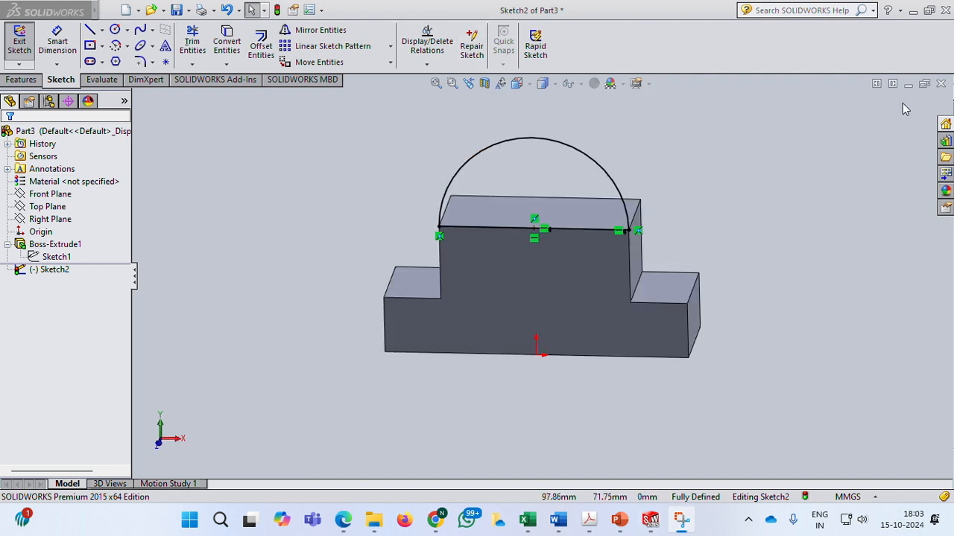
left_click(890, 120)
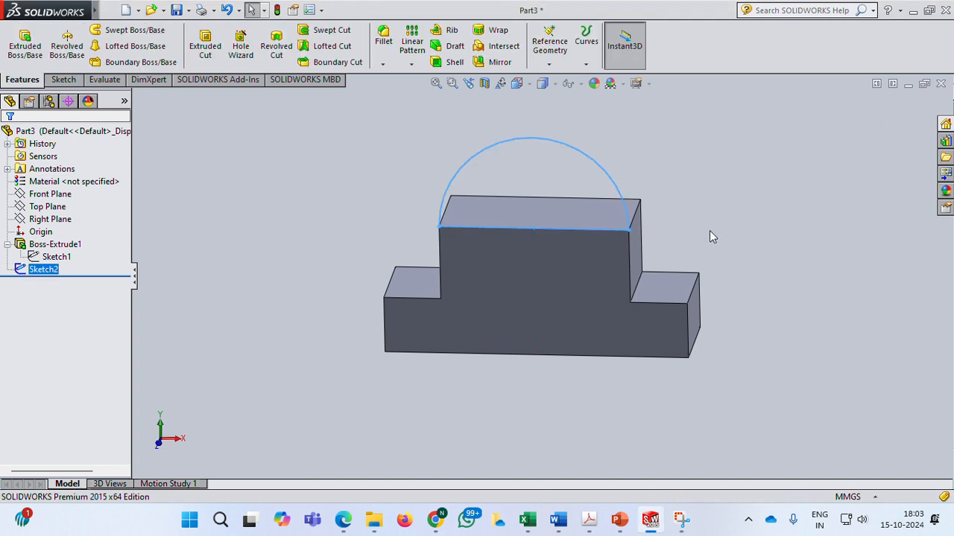
Extrude the semicircular sketch as a boss 25 mm deep with the direction reversed into the base block.
middle_click_drag(709, 237, 794, 275)
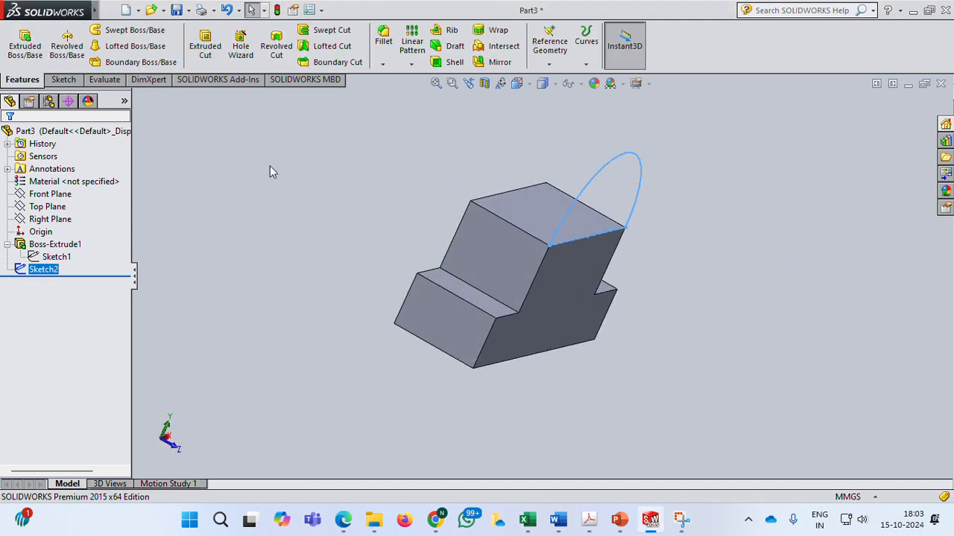
left_click(25, 45)
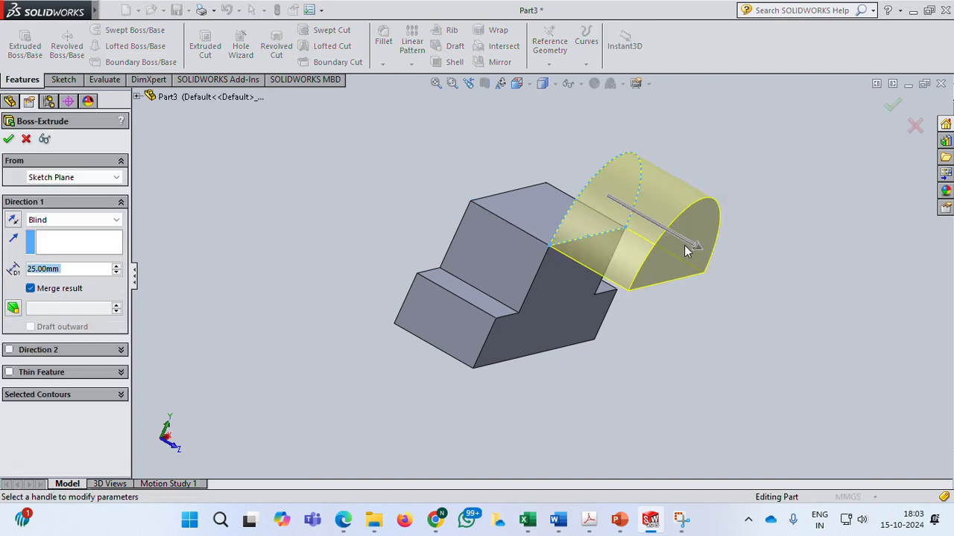
left_click(13, 222)
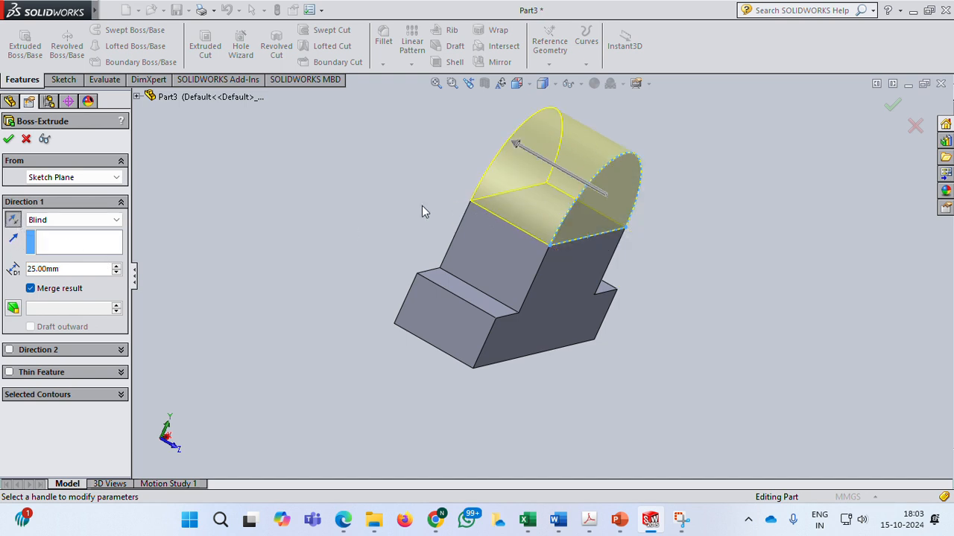
middle_click_drag(210, 276, 219, 276)
left_click_drag(66, 268, 33, 269)
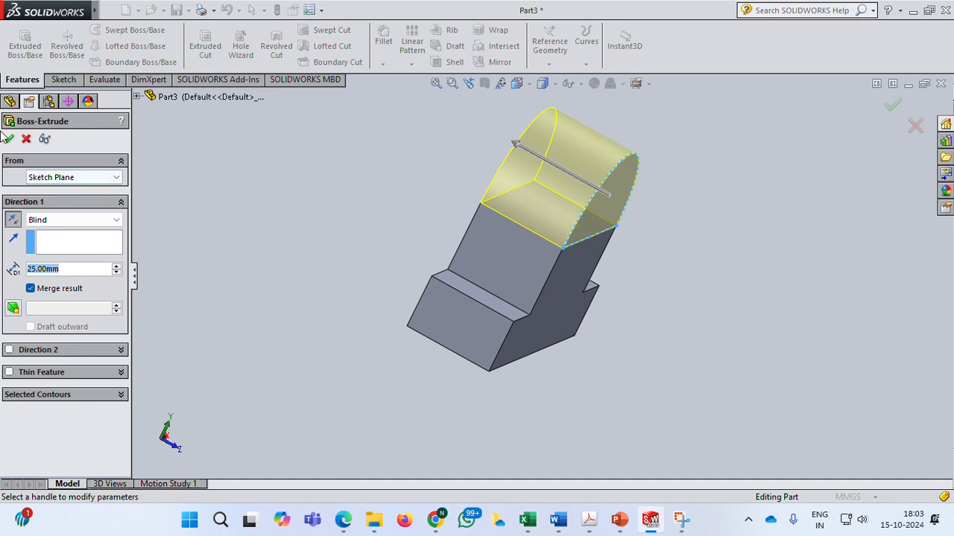
left_click(186, 231)
key("Return")
middle_click_drag(708, 287, 638, 255)
left_click(350, 228)
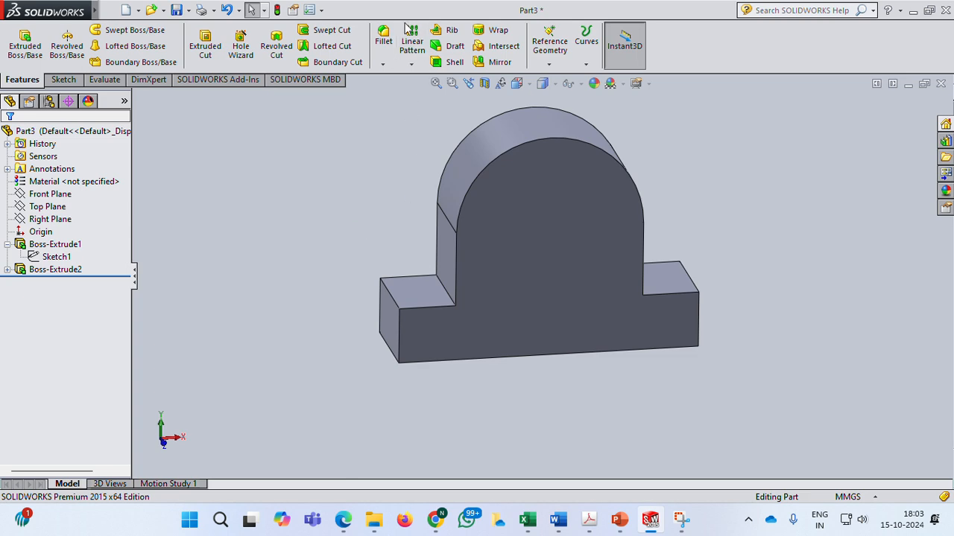
Consult the casting drawing in the PowerPoint slide, then return to the SolidWorks part.
mouse_move(619, 519)
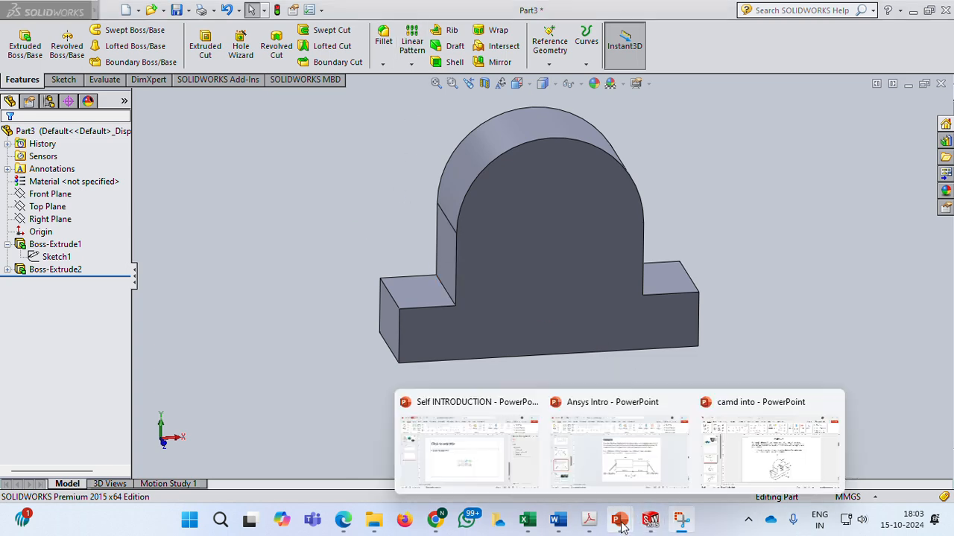
left_click(808, 468)
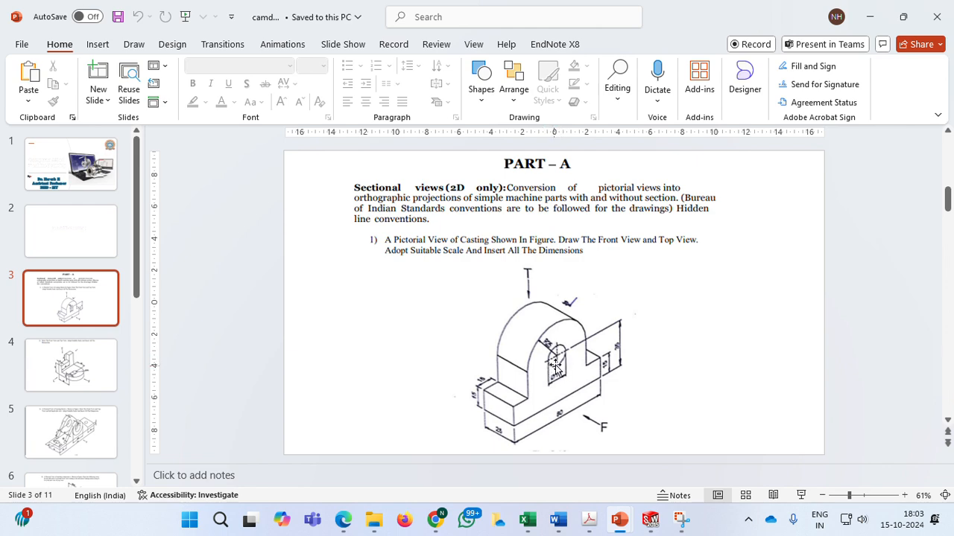
mouse_move(651, 519)
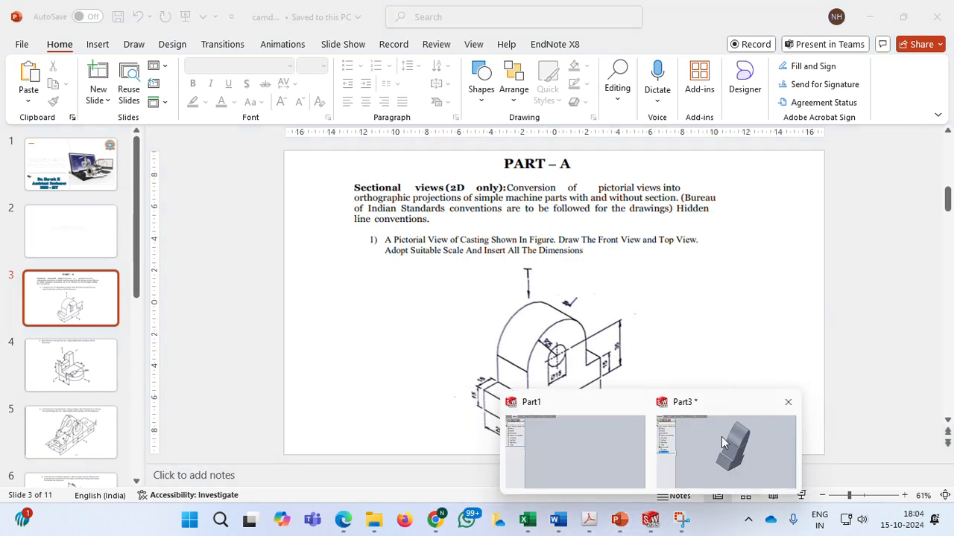
left_click(667, 443)
Start a sketch on the upright boss's front face and draw a circle about 14 mm in diameter inside it.
middle_click_drag(326, 224, 317, 205)
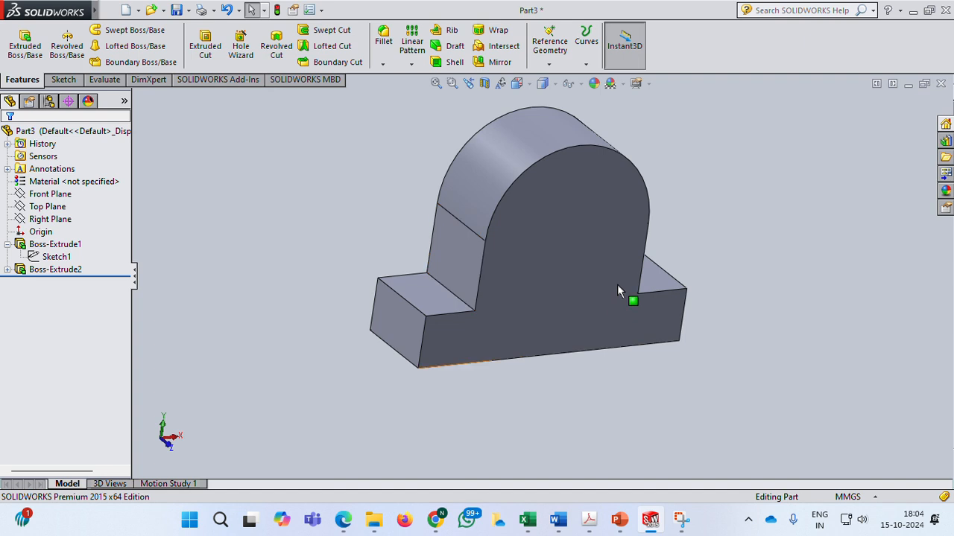
left_click(583, 252)
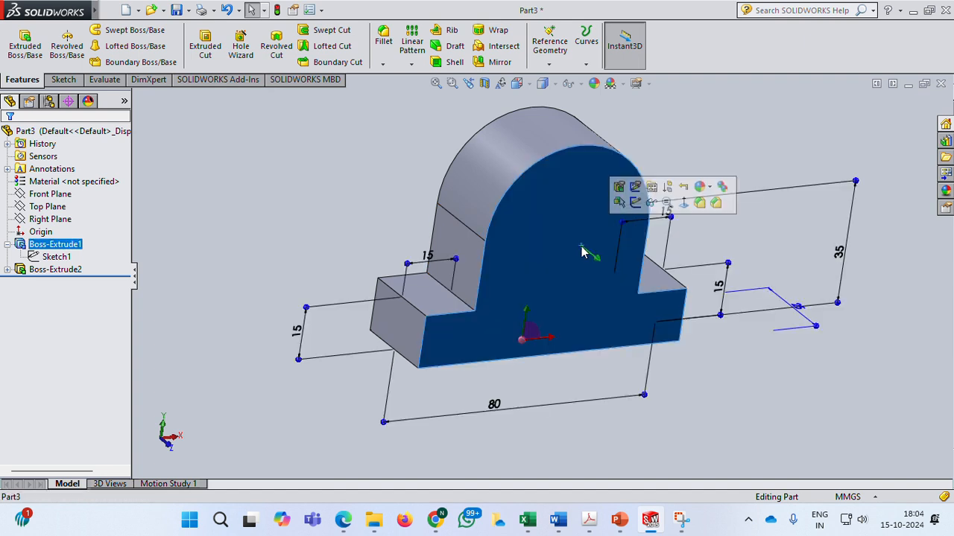
left_click(635, 203)
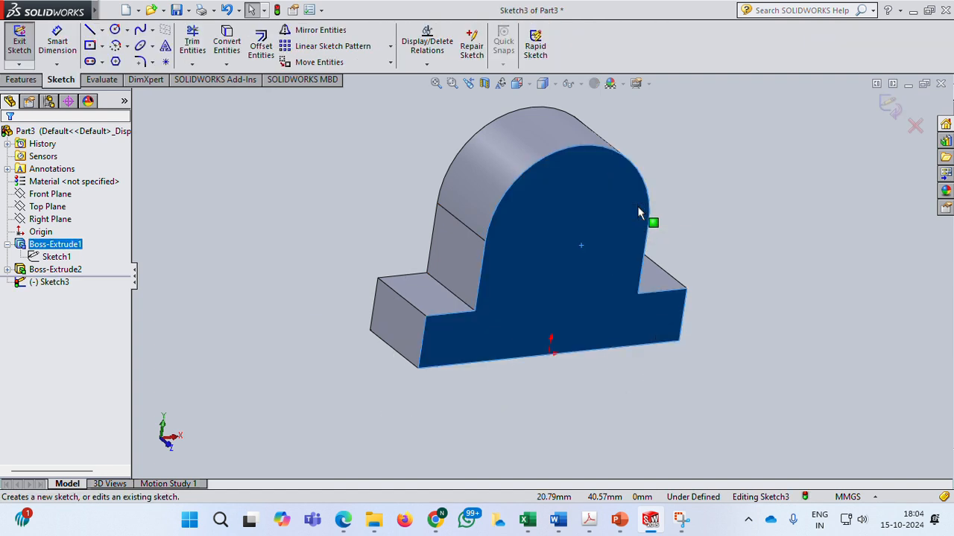
left_click(115, 29)
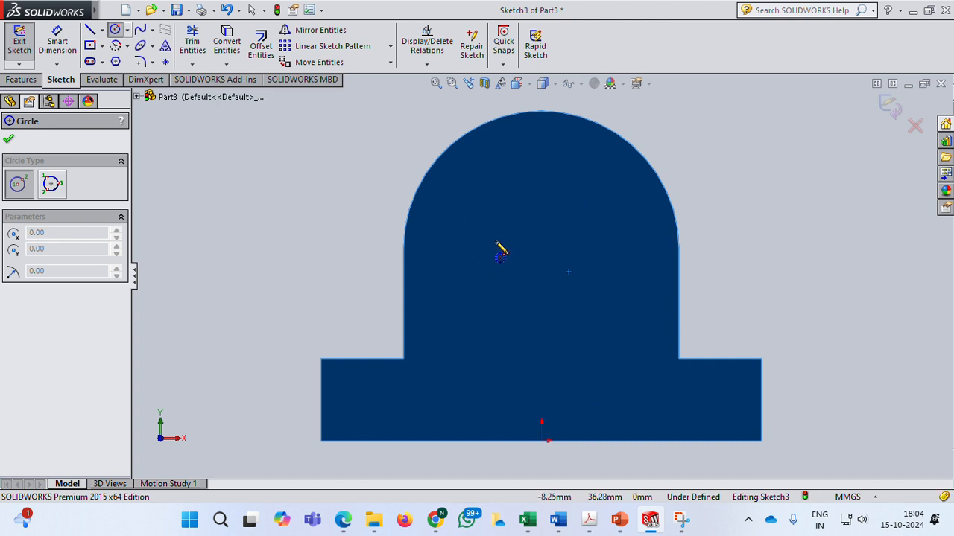
left_click(482, 222)
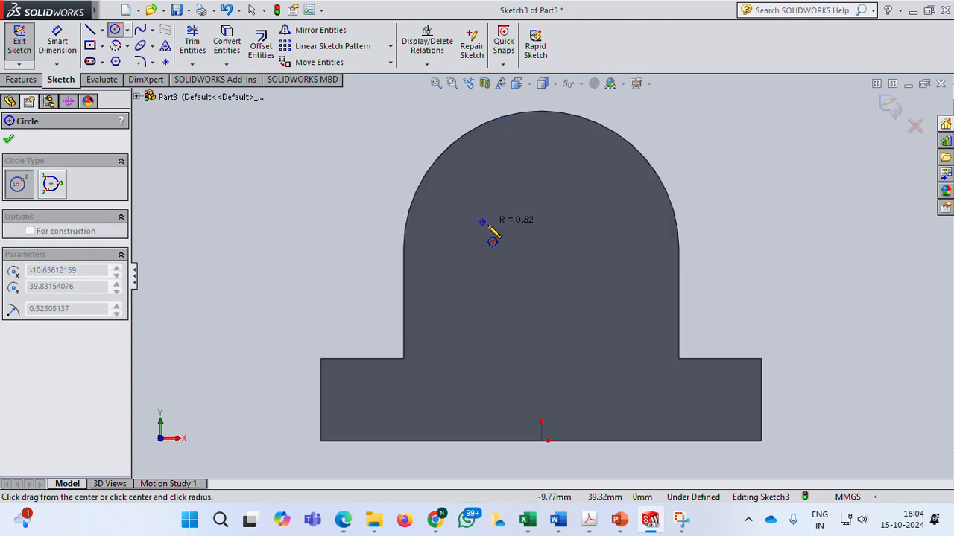
left_click(516, 261)
left_click(10, 140)
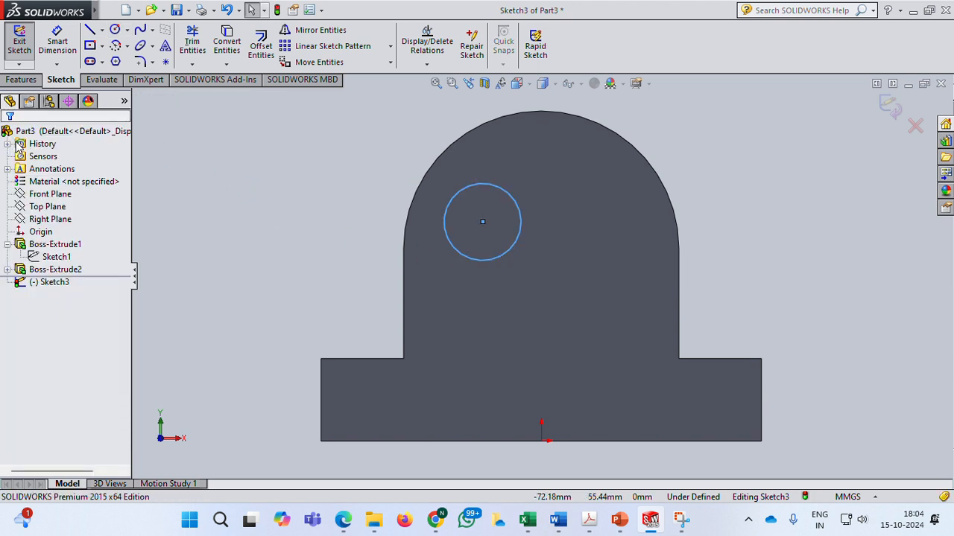
Make the circle concentric with the upright's semicircular top edge.
left_click(473, 187)
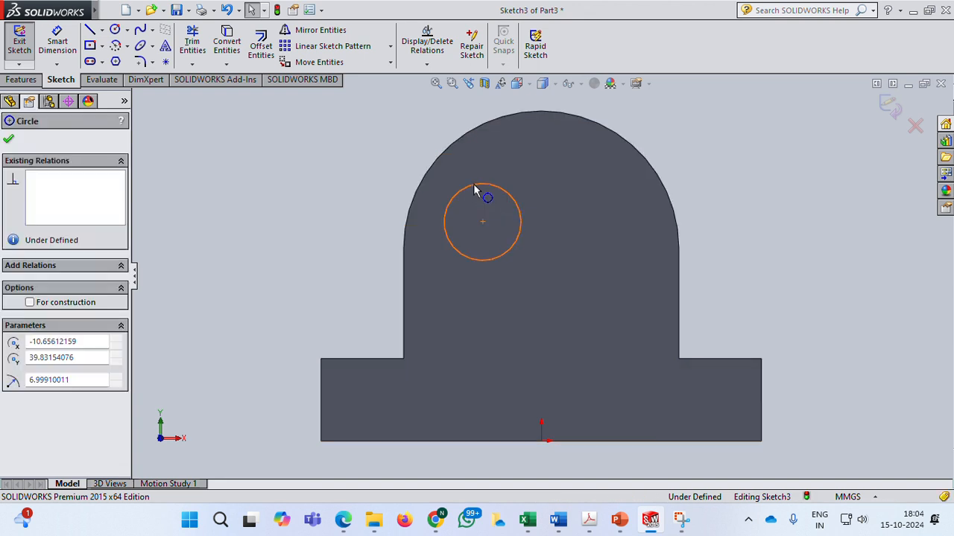
left_click(475, 128, "ctrl")
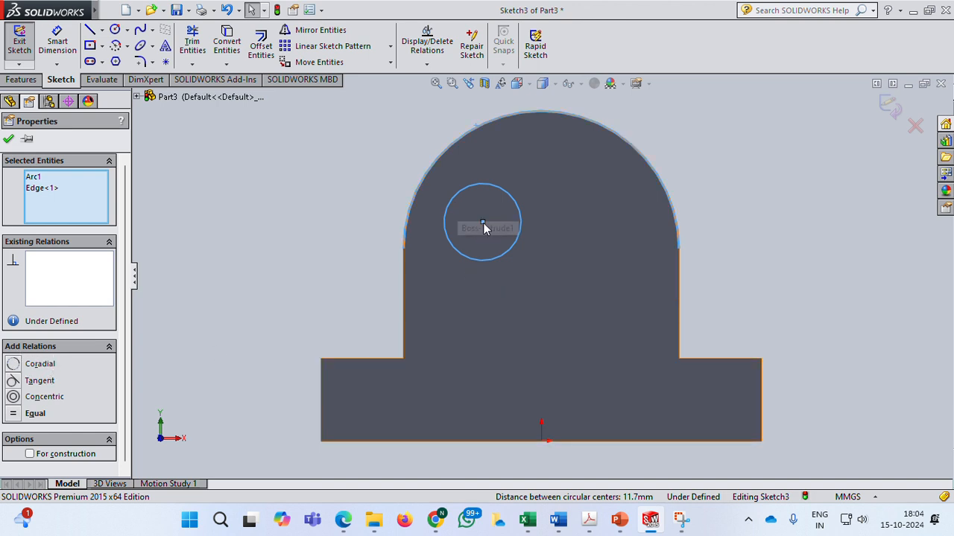
left_click(48, 399)
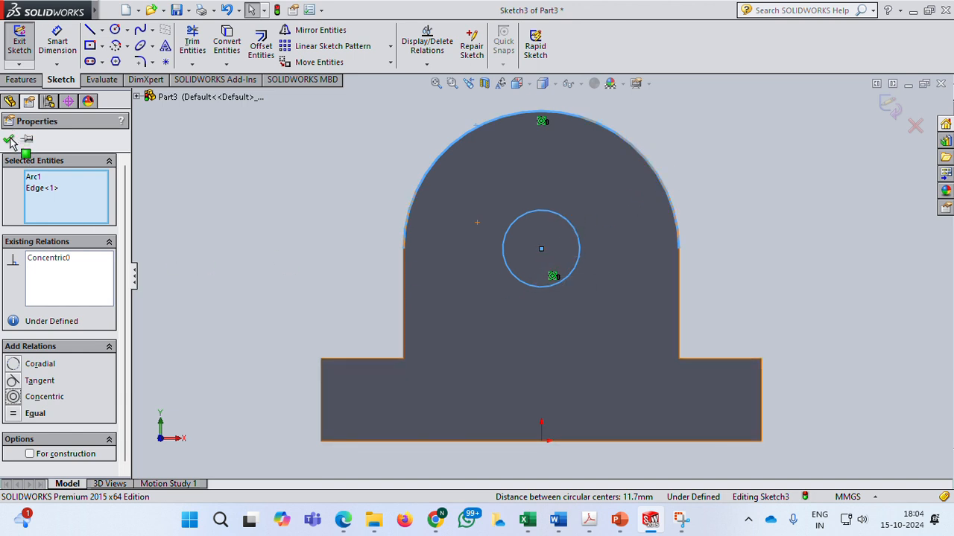
left_click(58, 36)
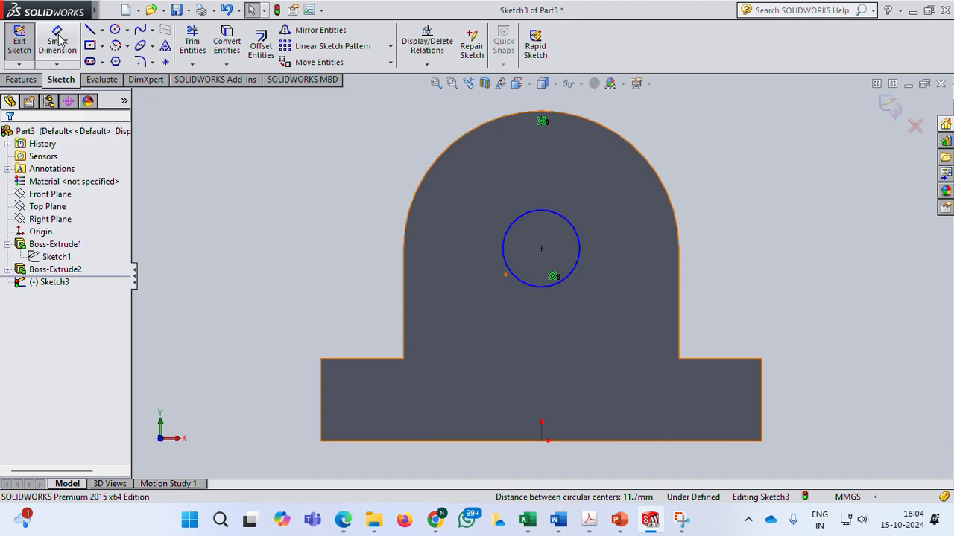
Dimension the circle's diameter as 15 mm and exit the sketch.
left_click(570, 230)
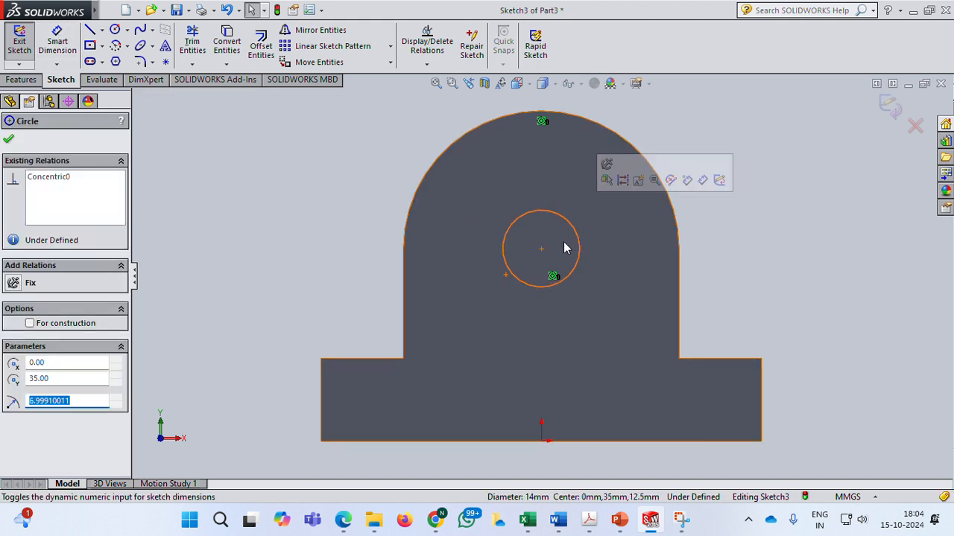
left_click(56, 41)
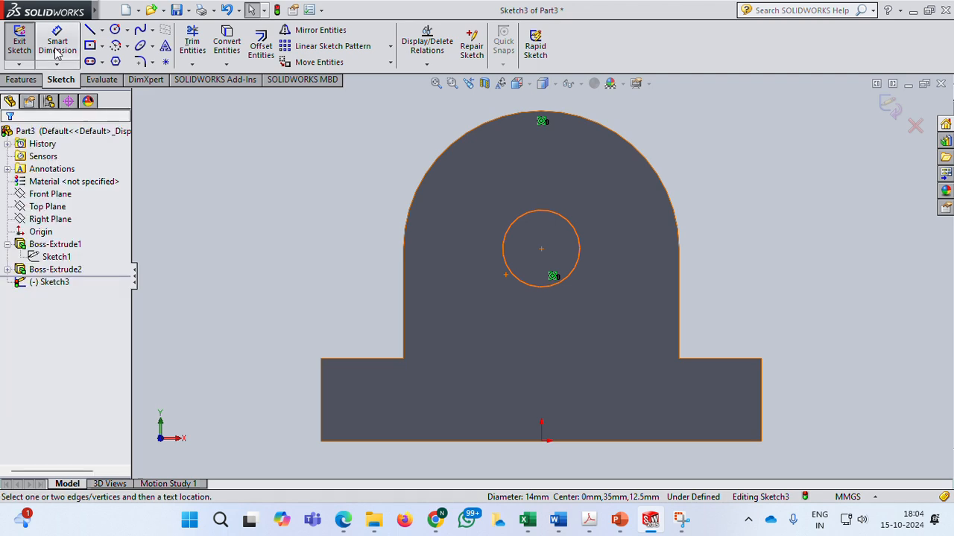
left_click(577, 227)
left_click(724, 216)
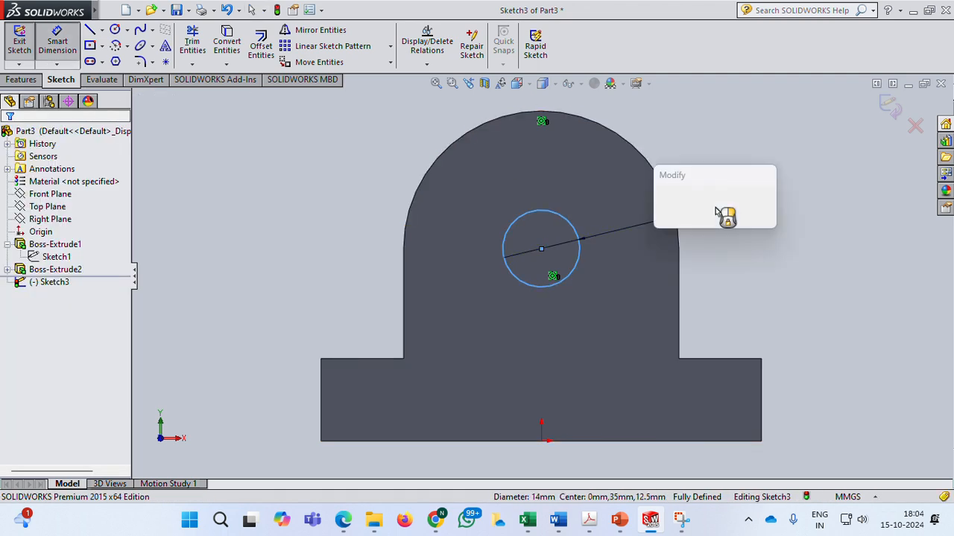
type("15")
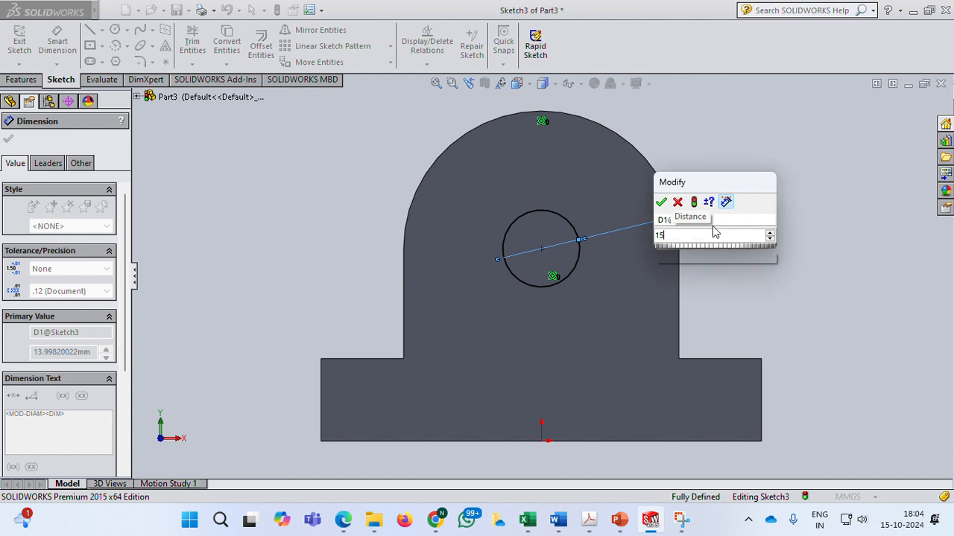
key("Return")
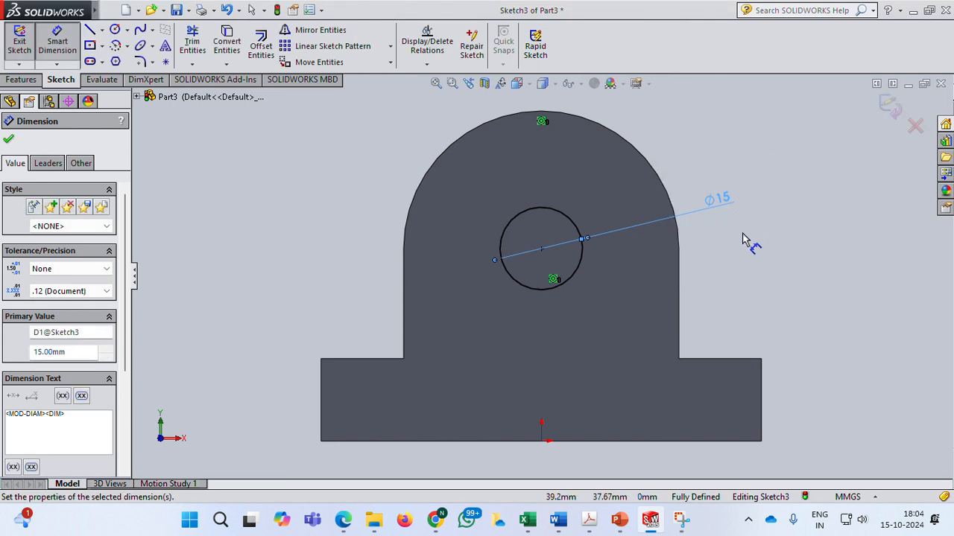
left_click(9, 139)
left_click(889, 106)
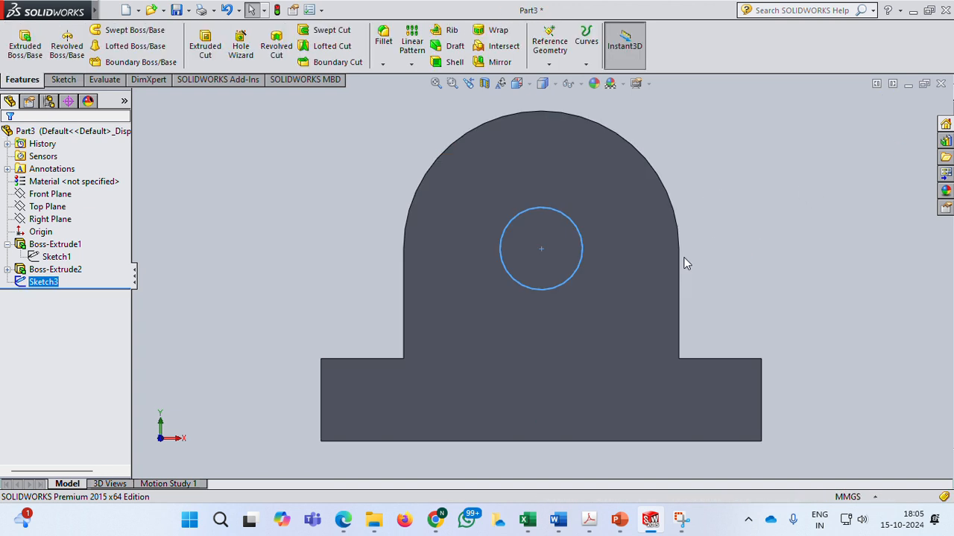
Cut-extrude the circle through the upright with the end condition set to Up To Next.
middle_click_drag(708, 194, 624, 221)
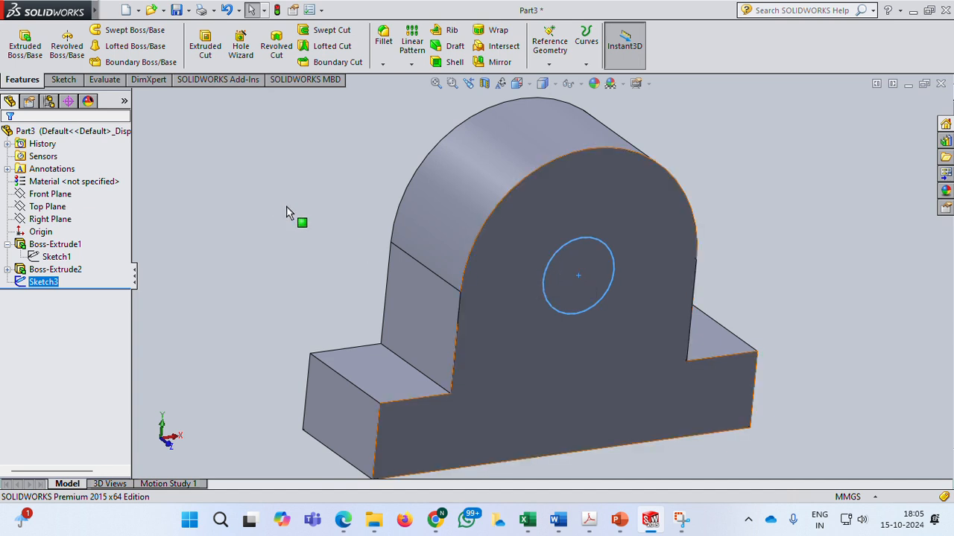
middle_click_drag(288, 213, 286, 206)
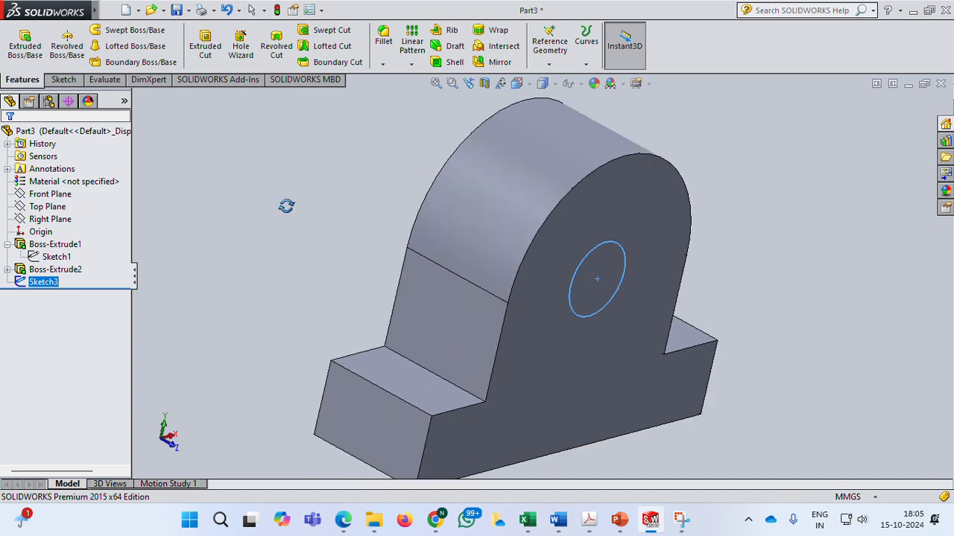
left_click(206, 46)
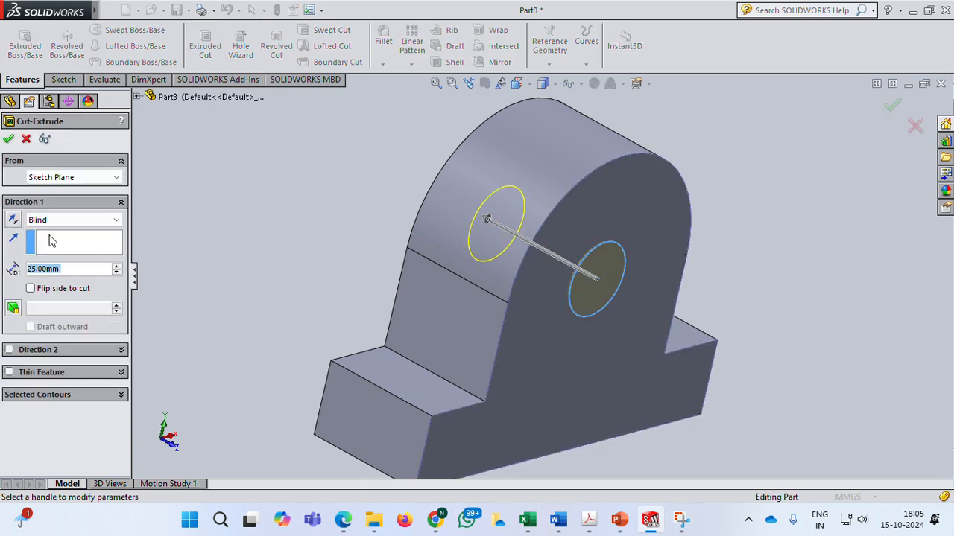
middle_click_drag(249, 242, 276, 251)
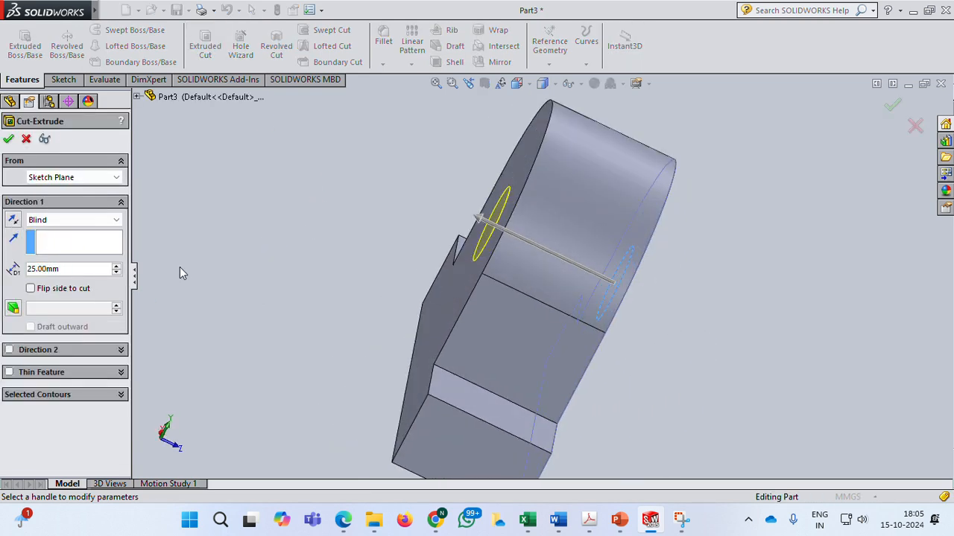
left_click(74, 220)
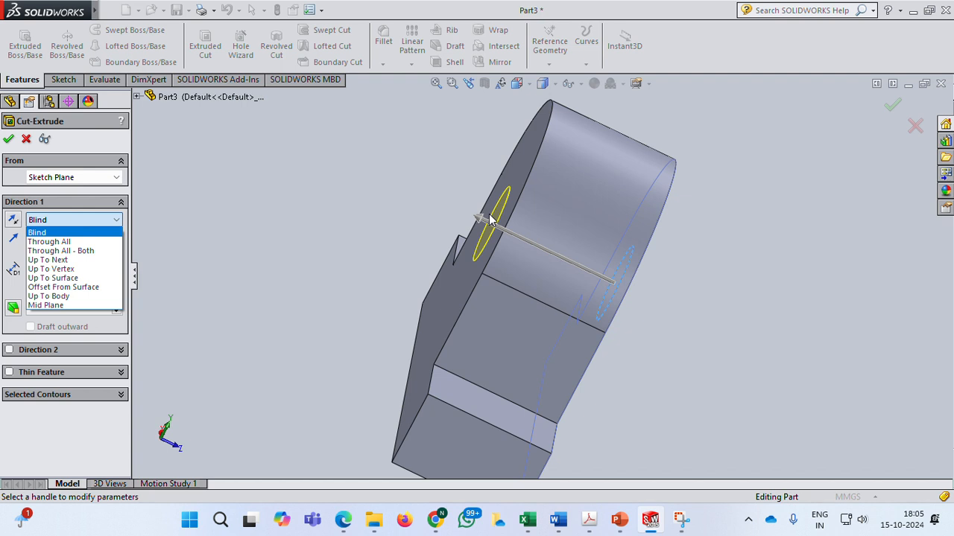
left_click(38, 233)
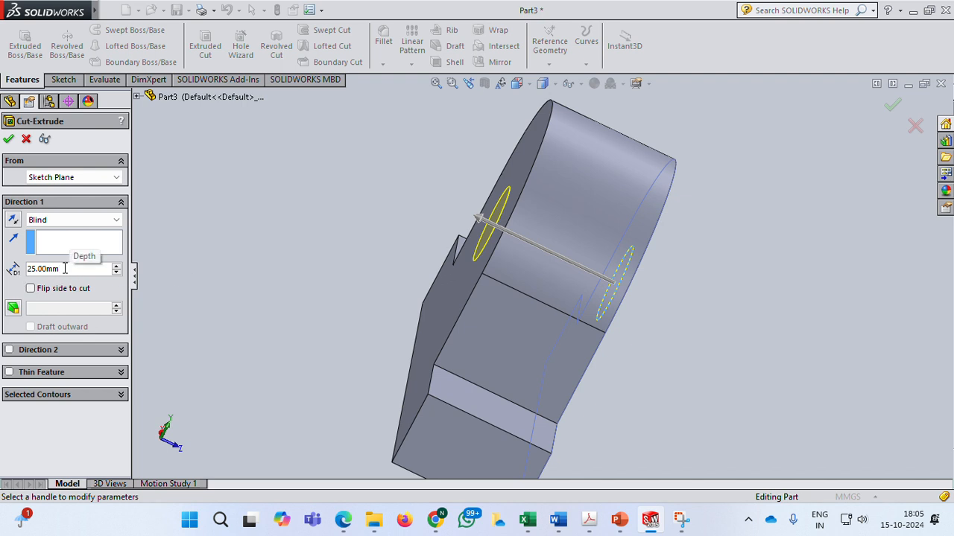
left_click(81, 223)
left_click(74, 260)
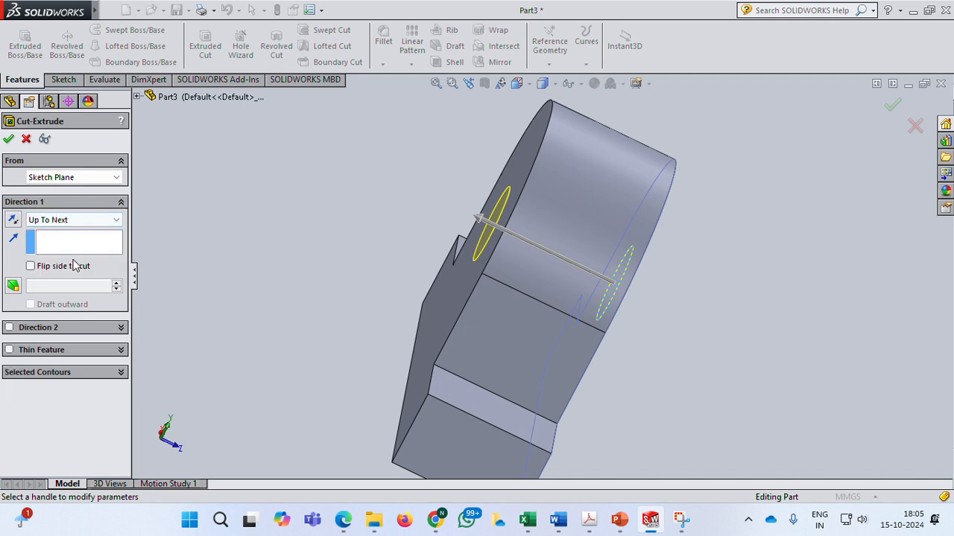
left_click(7, 142)
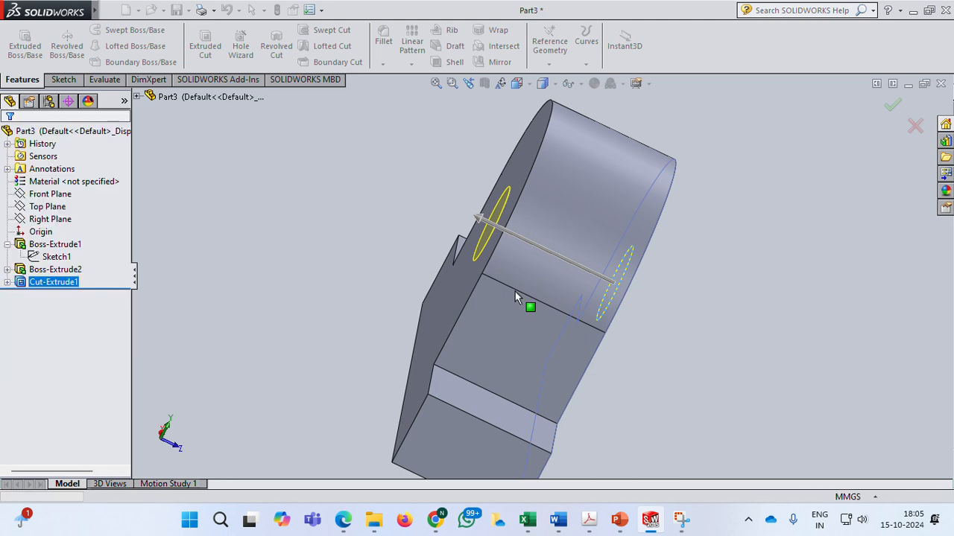
Orbit and zoom around the model to inspect the cut hole.
scroll(639, 309, "up", 2)
scroll(639, 308, "down", 1)
scroll(639, 308, "up", 2)
middle_click_drag(672, 313, 586, 307)
left_click(395, 248)
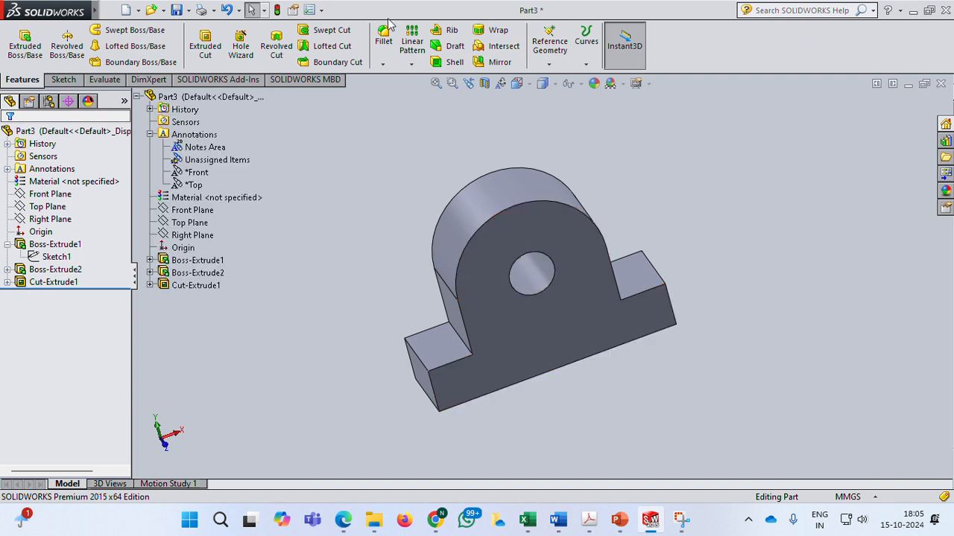
middle_click_drag(377, 230, 398, 231)
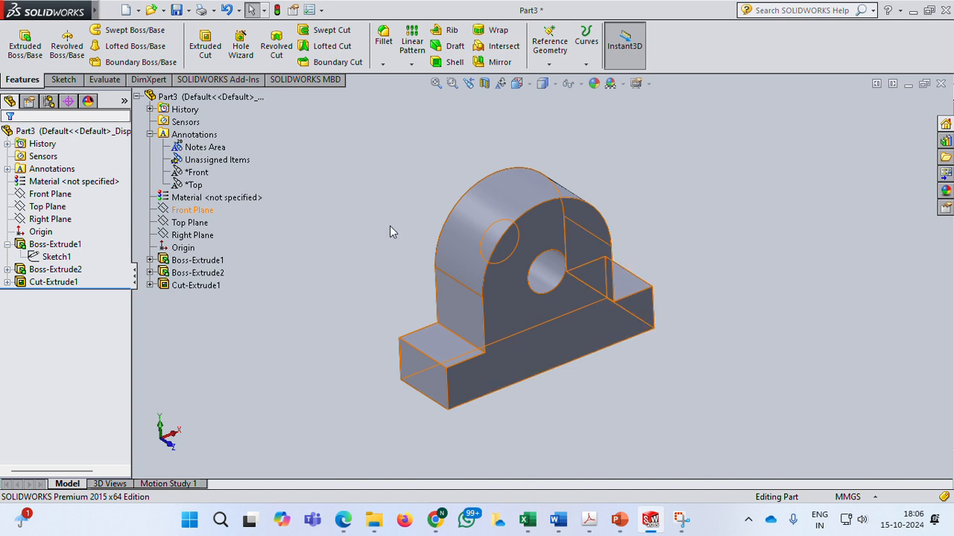
middle_click_drag(390, 226, 349, 170)
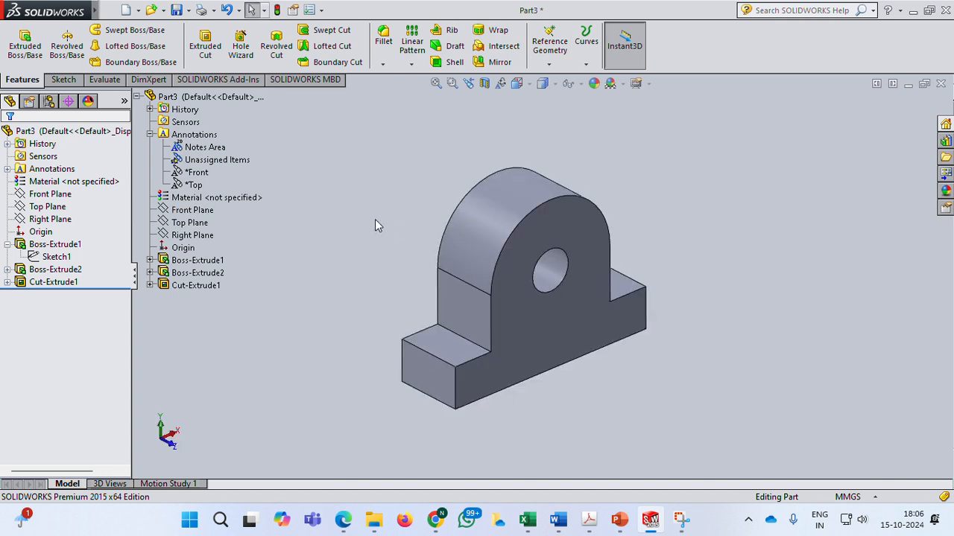
Save the part to the Desktop as part5.
left_click(189, 10)
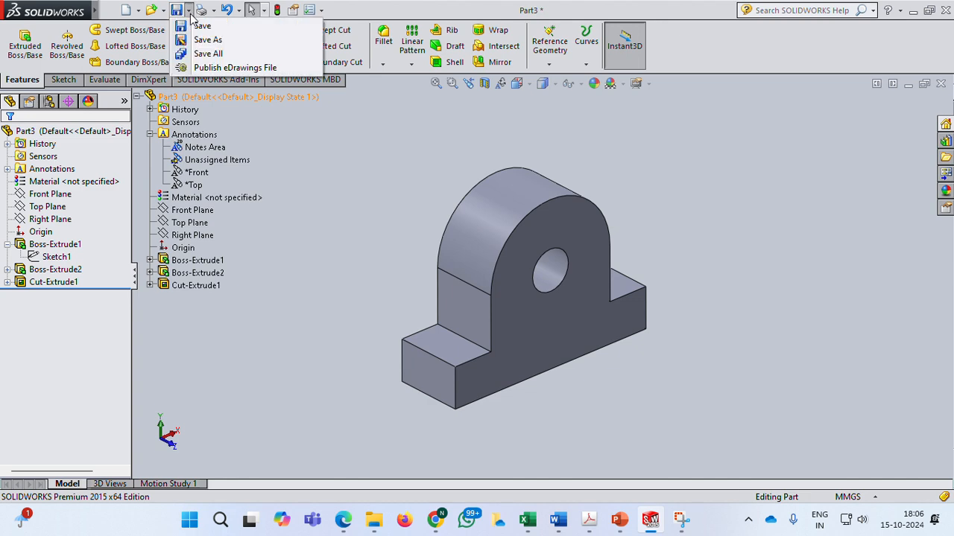
left_click(202, 25)
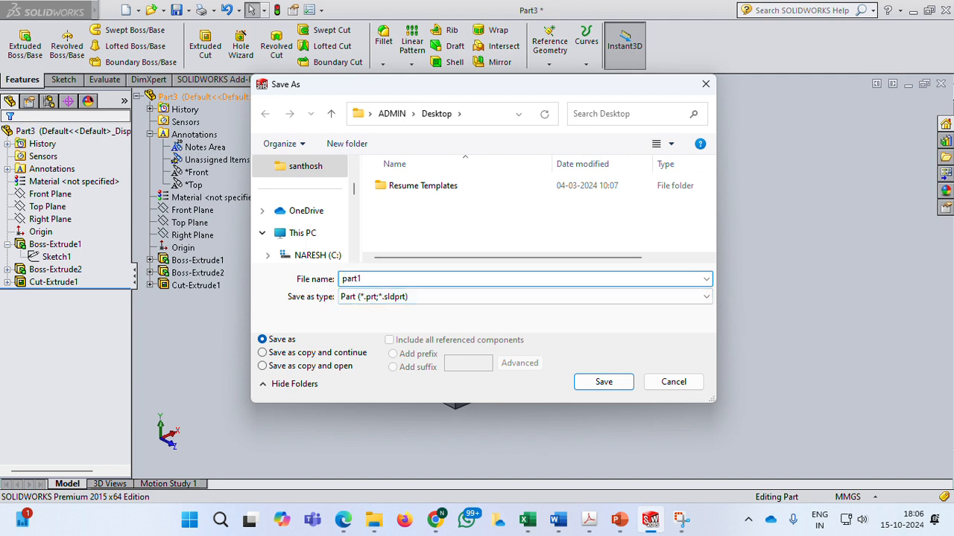
left_click(604, 381)
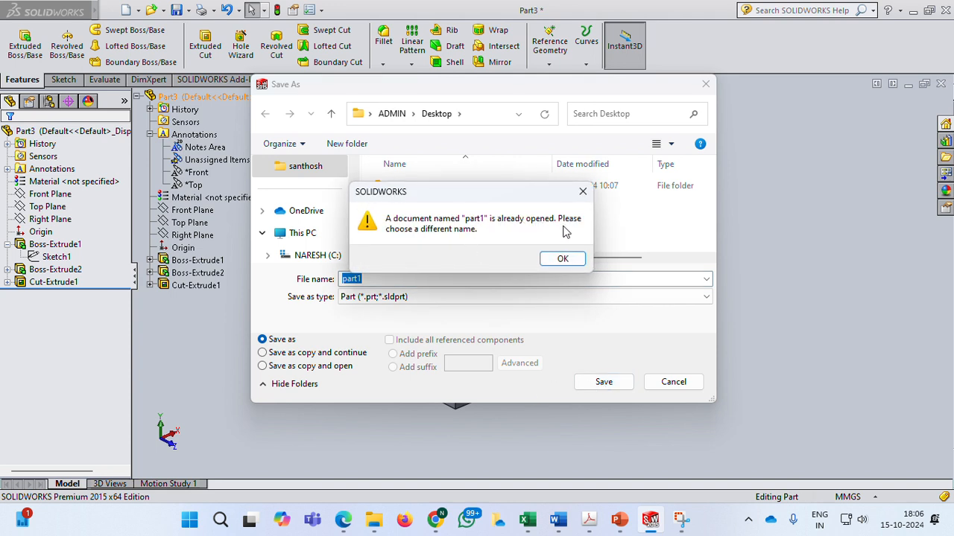
left_click(583, 191)
left_click(369, 279)
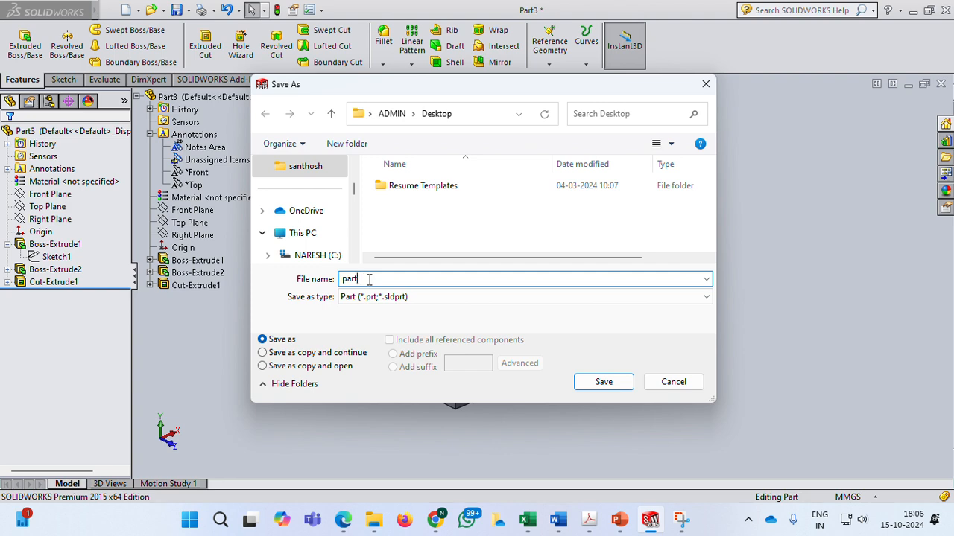
type("5")
left_click(603, 381)
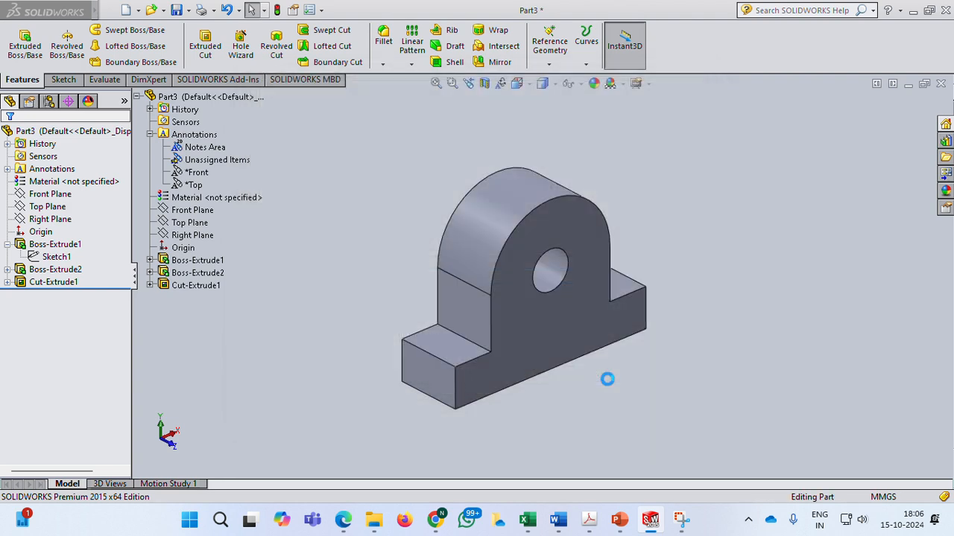
Create a new drawing document.
left_click(138, 11)
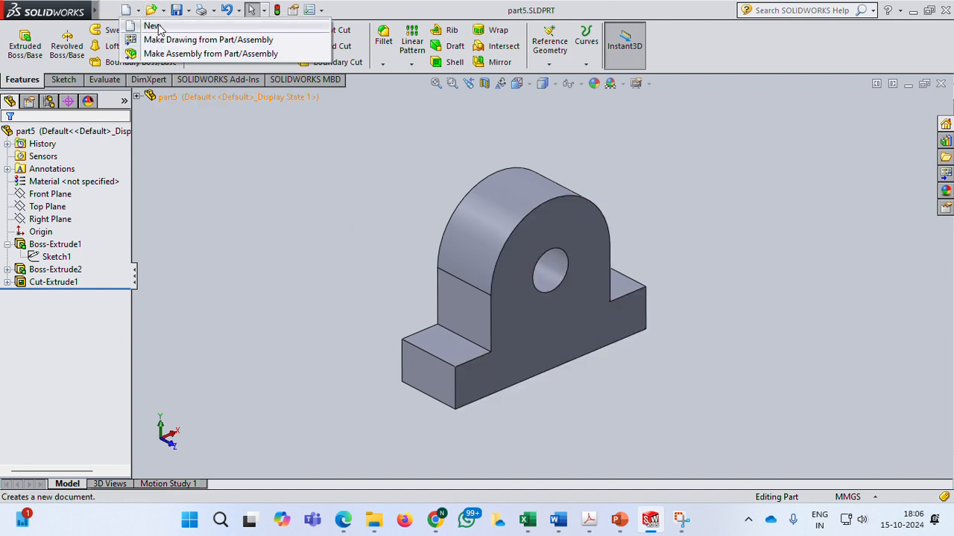
left_click(152, 26)
left_click(287, 295)
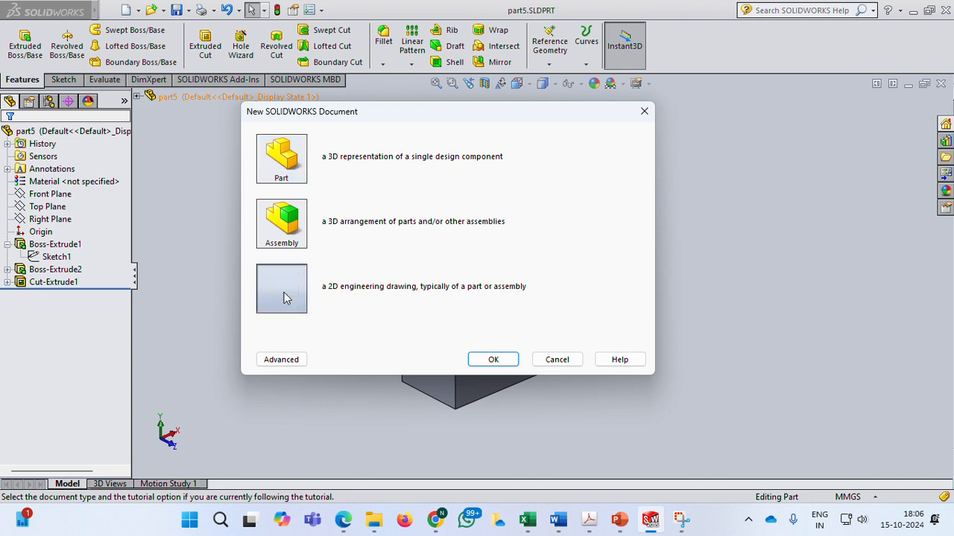
left_click(505, 360)
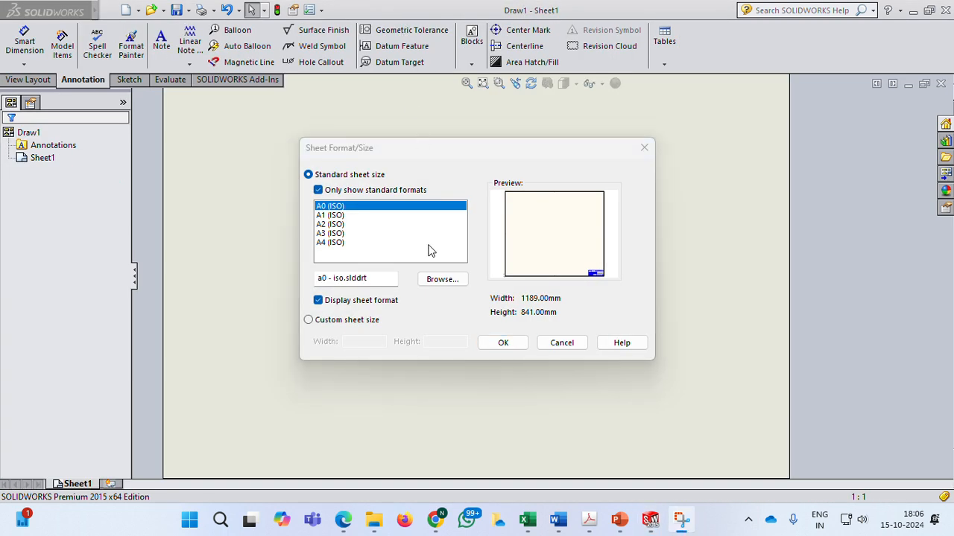
Load the a4 - landscape.slddrt sheet format and turn off Display sheet format before accepting the sheet settings.
left_click(442, 279)
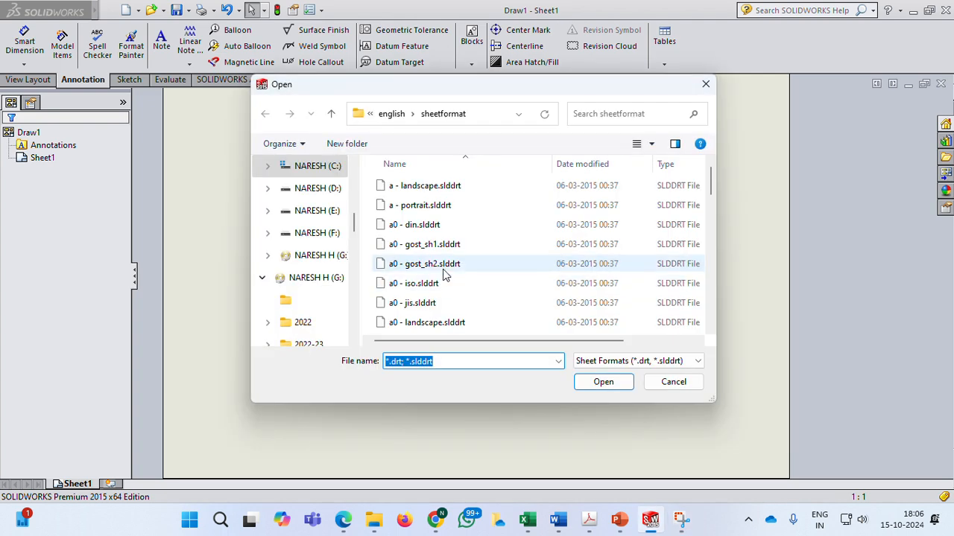
scroll(426, 280, "down", 10)
scroll(425, 281, "down", 1)
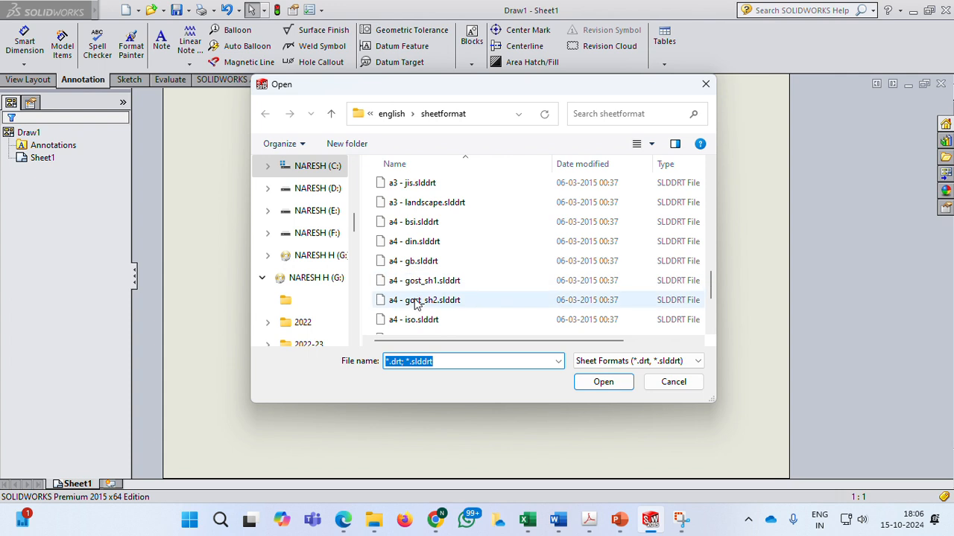
scroll(418, 304, "down", 1)
left_click(431, 305)
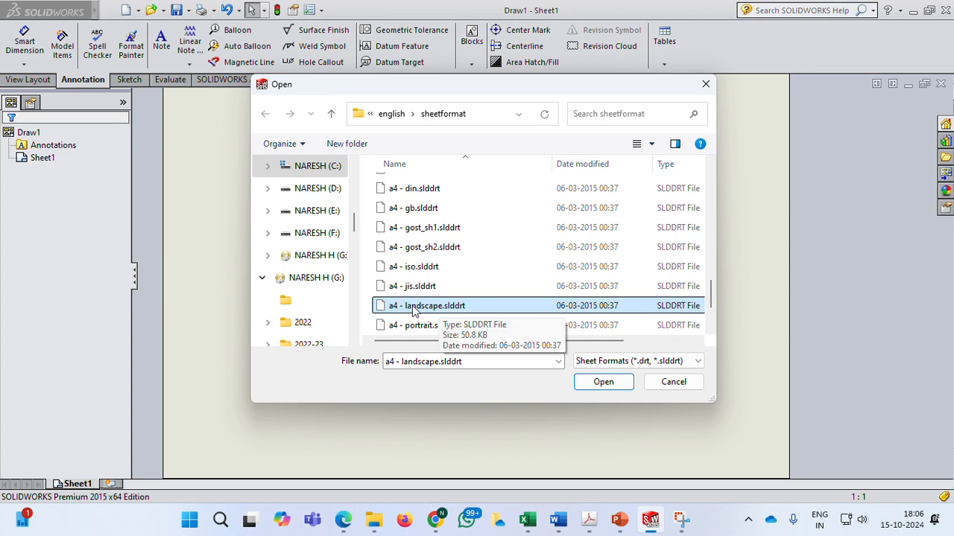
left_click(603, 381)
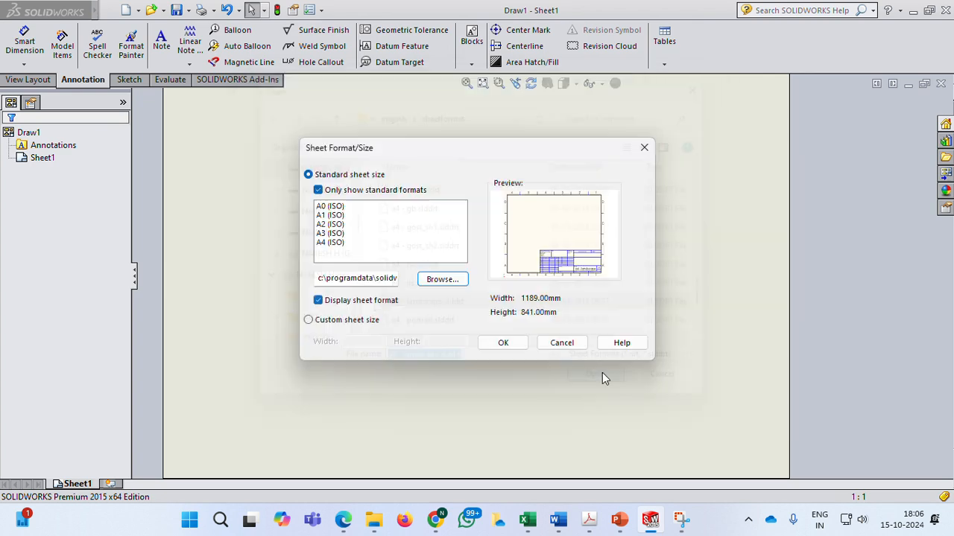
left_click(321, 301)
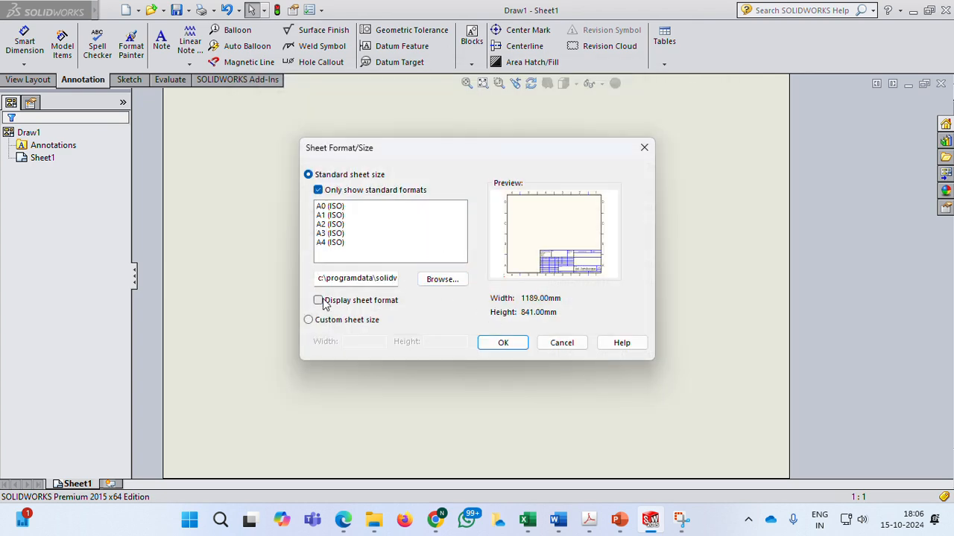
left_click(489, 348)
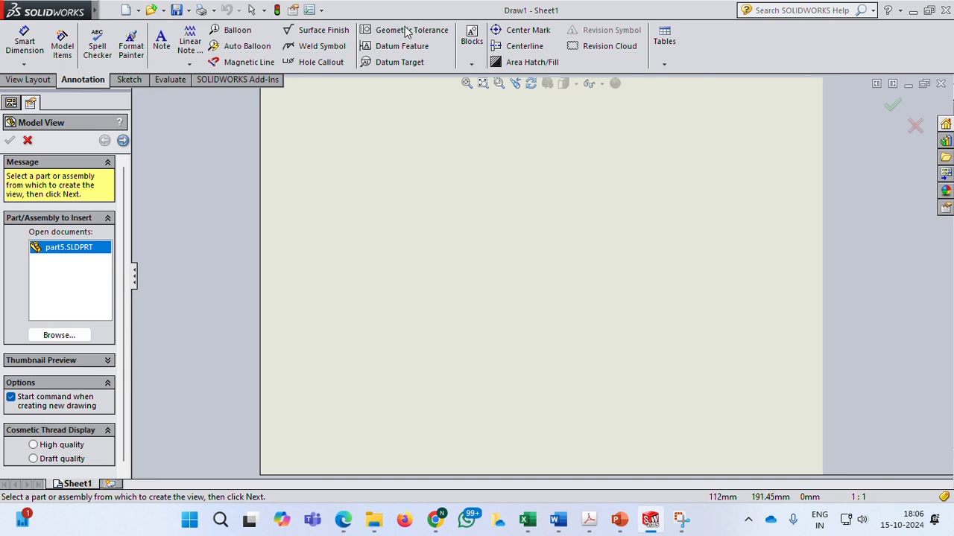
Insert model views of part5: the front view, the top view below it and the side view to its right.
key("Escape")
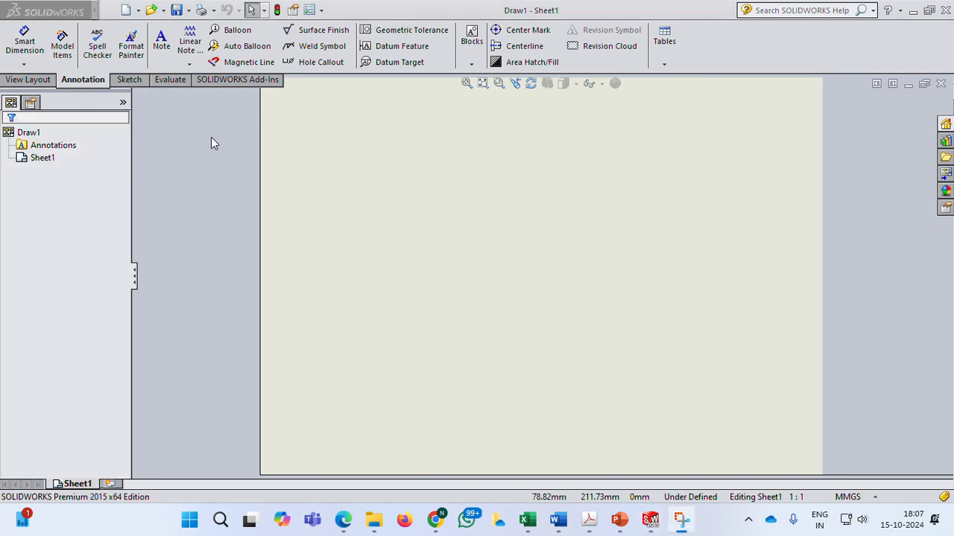
left_click(43, 82)
left_click(61, 50)
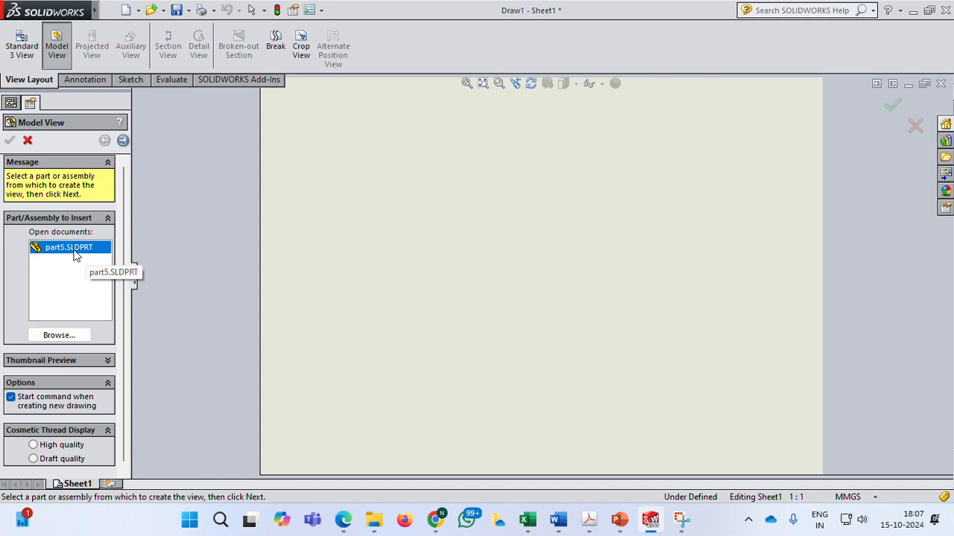
left_click(59, 336)
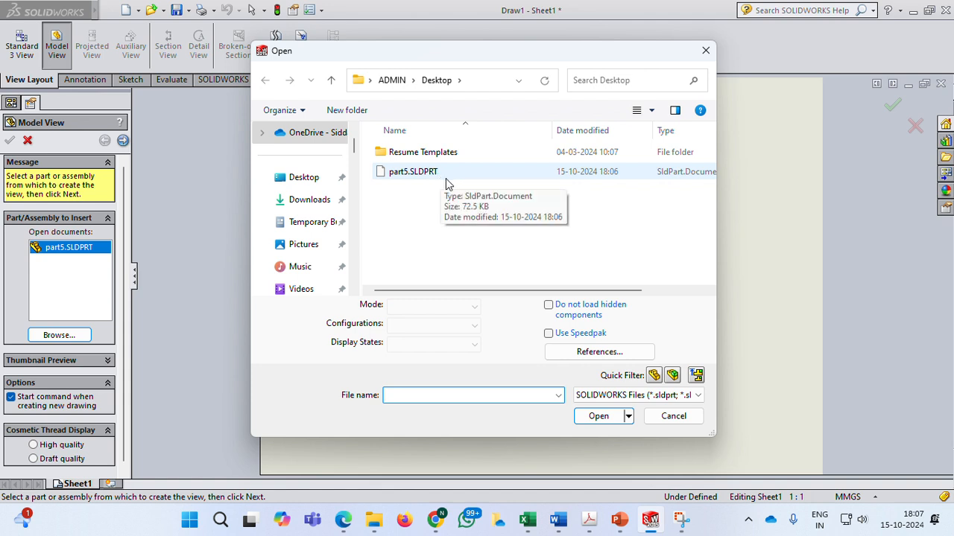
left_click(674, 416)
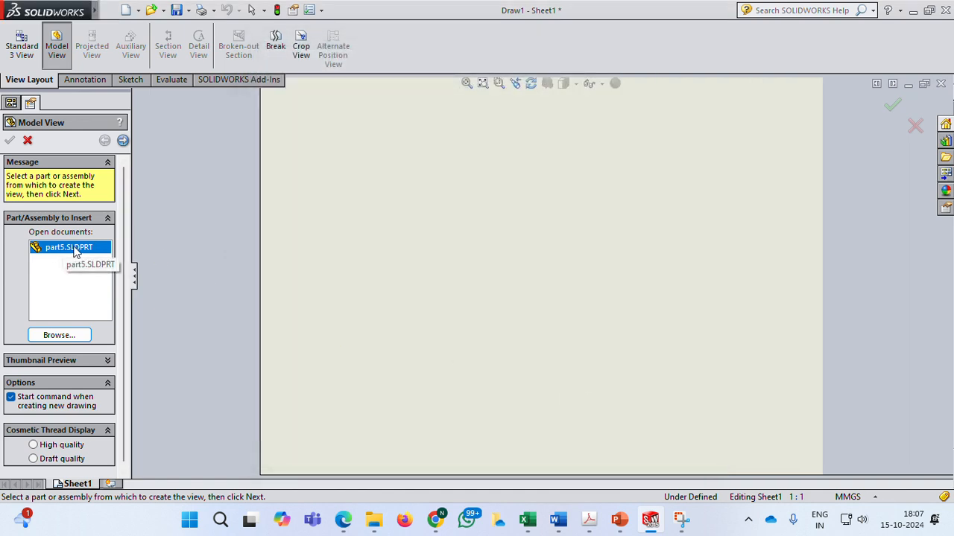
double_click(73, 249)
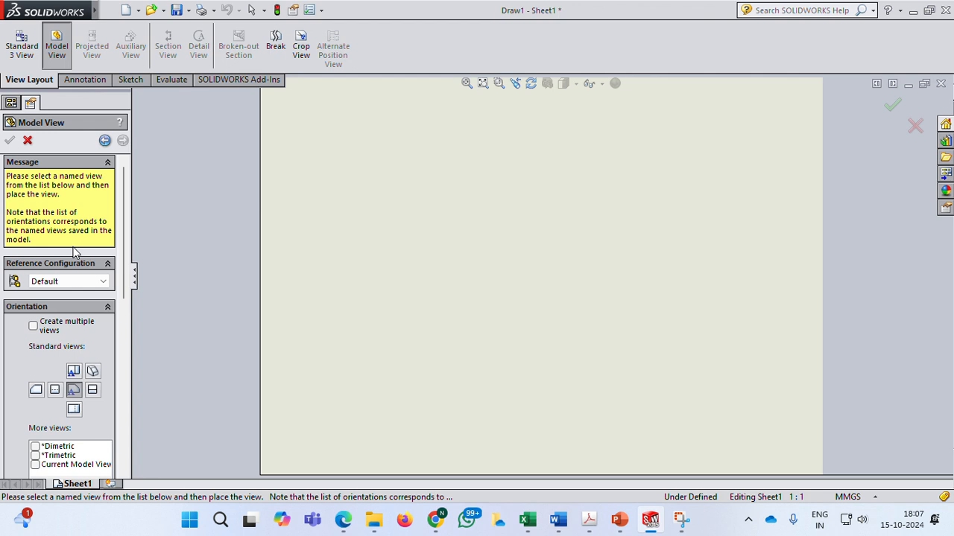
left_click(383, 187)
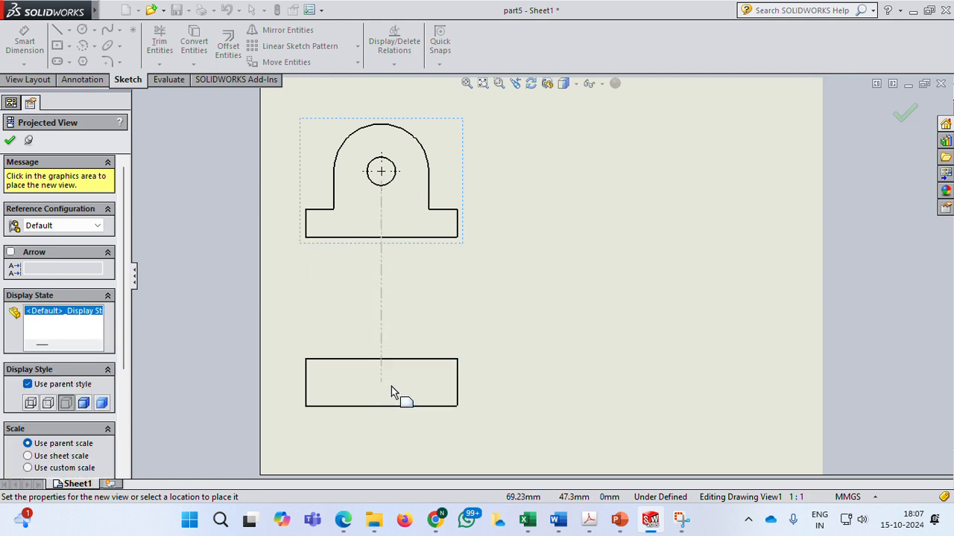
left_click(392, 393)
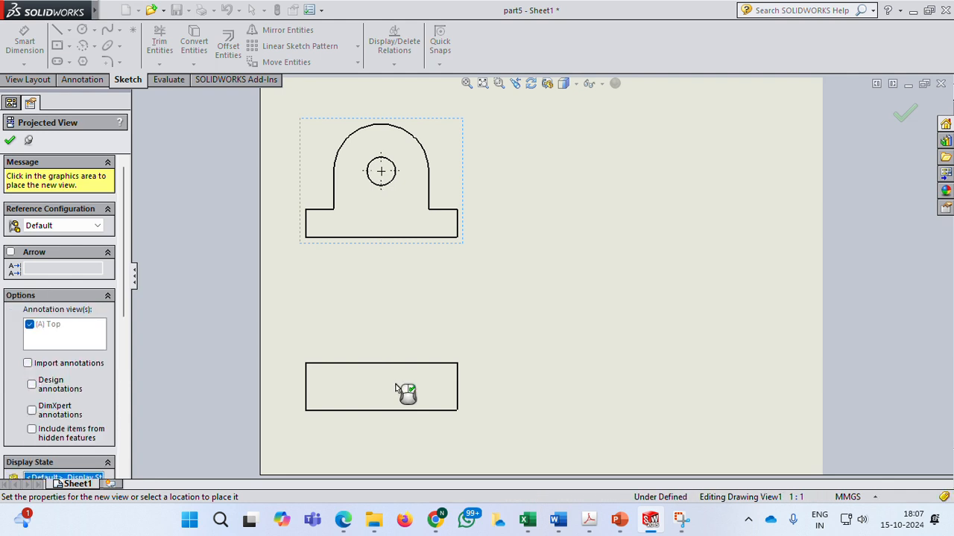
left_click(579, 214)
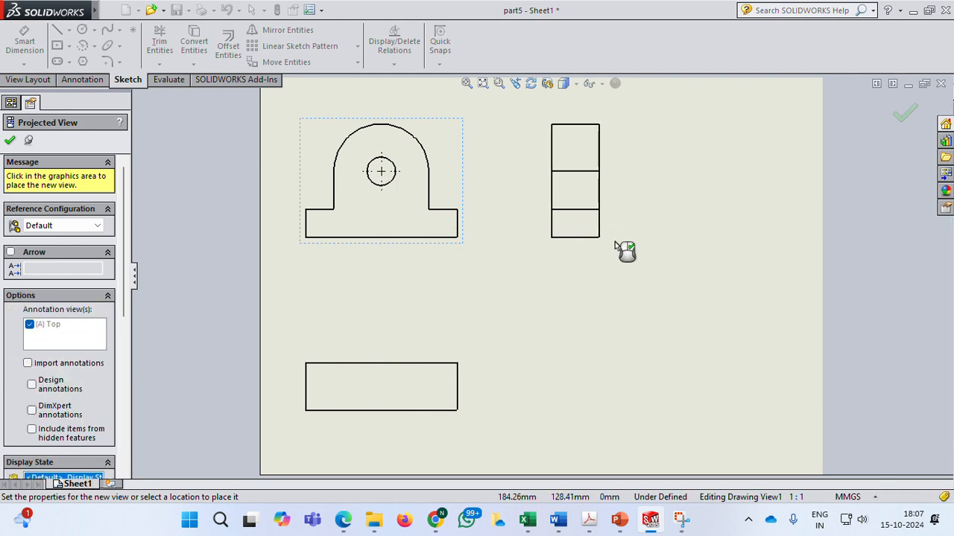
left_click(9, 143)
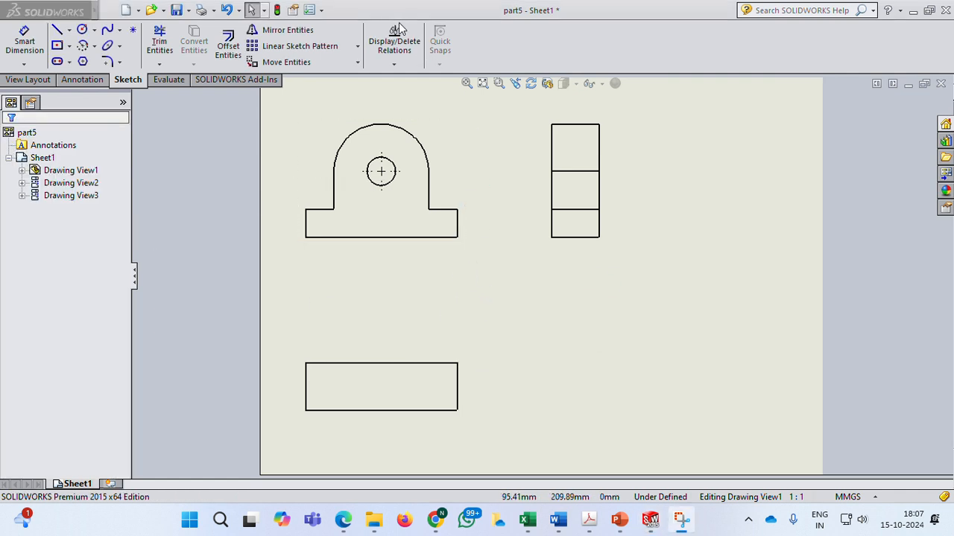
Set the front drawing view's display style to hidden lines visible and its scale to custom 1:1.
left_click(387, 244)
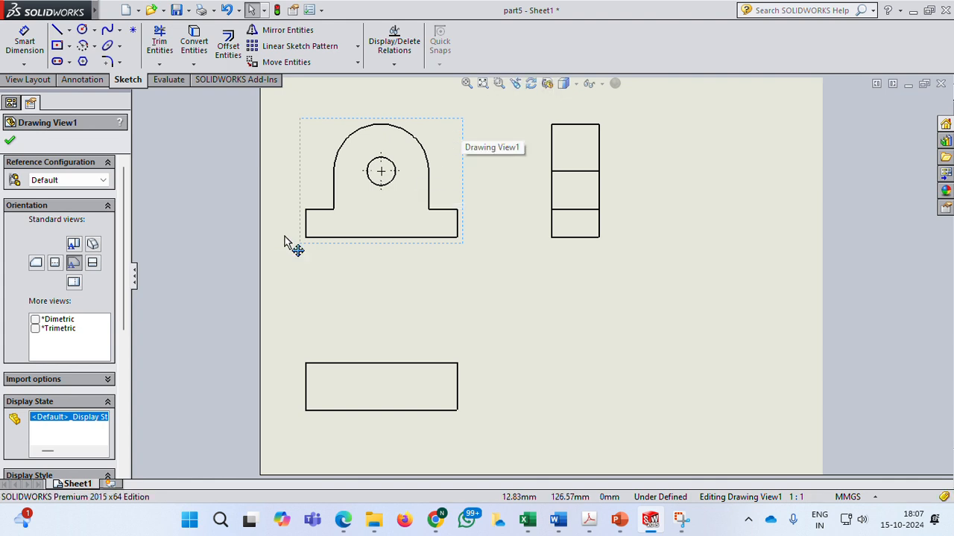
left_click_drag(125, 274, 129, 359)
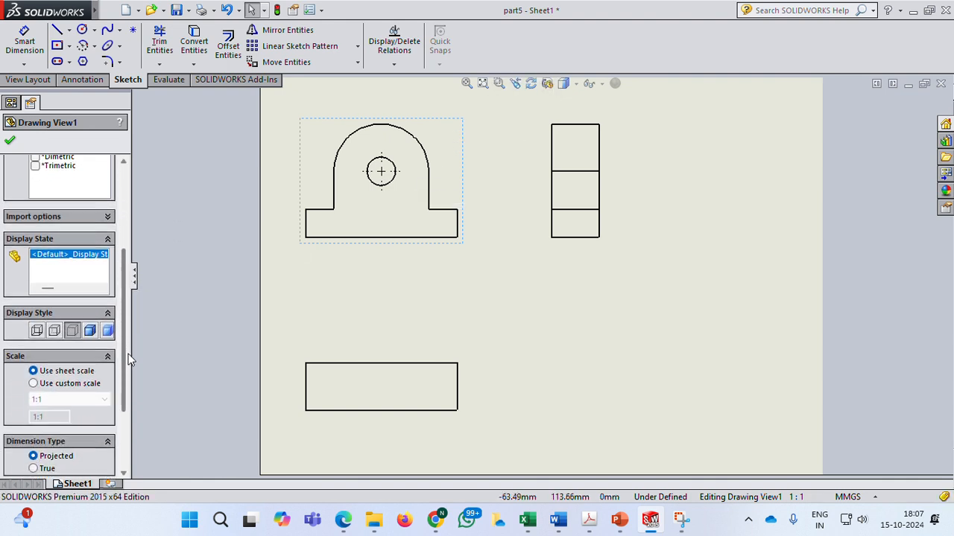
left_click(54, 332)
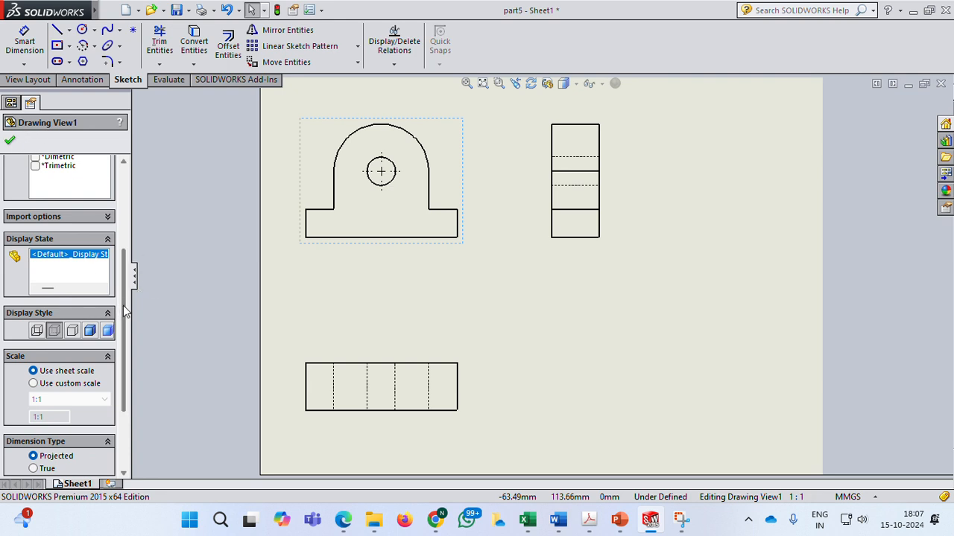
scroll(123, 306, "down", 3)
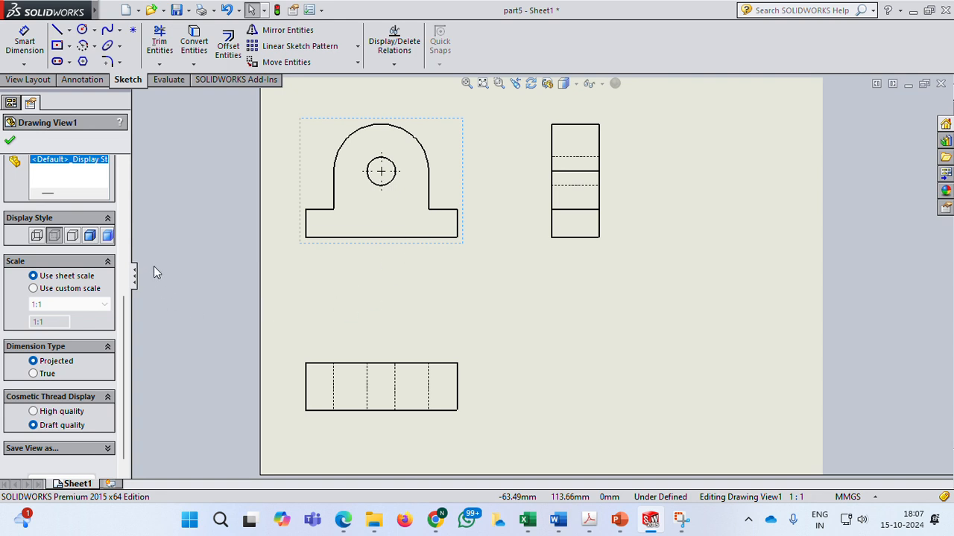
left_click(33, 289)
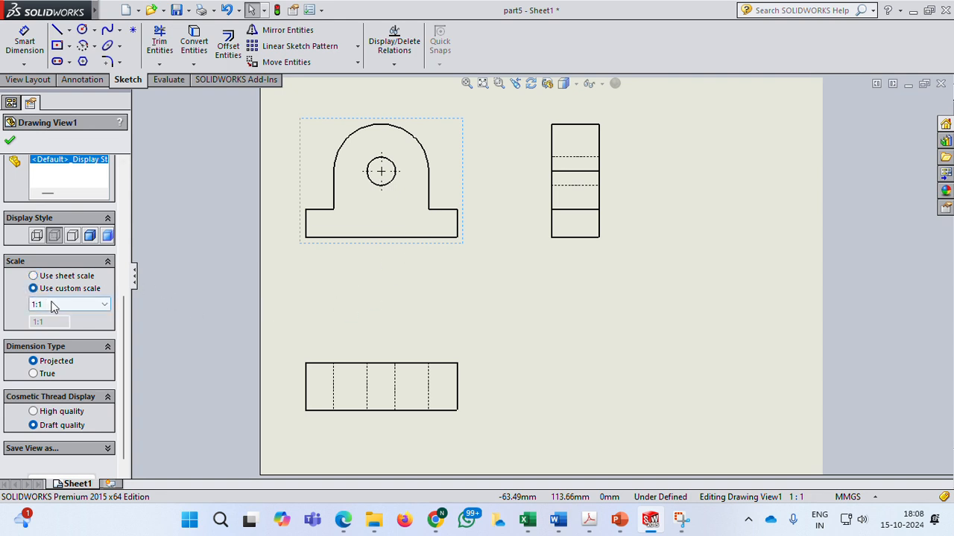
left_click(52, 306)
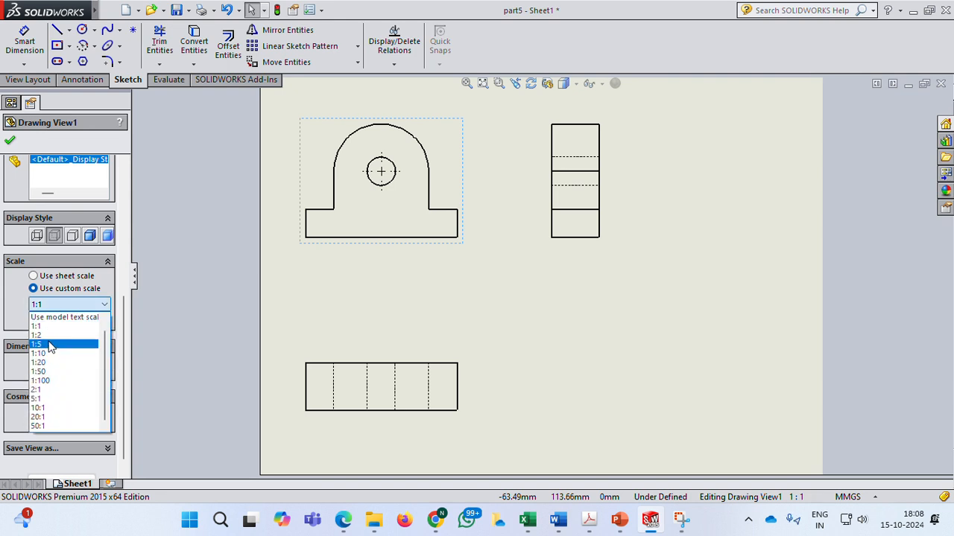
left_click(160, 272)
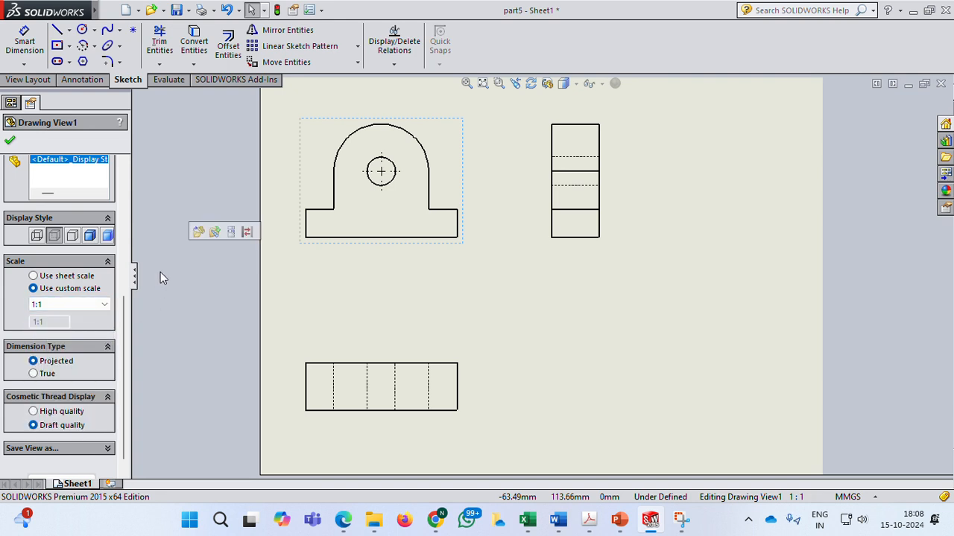
left_click(9, 140)
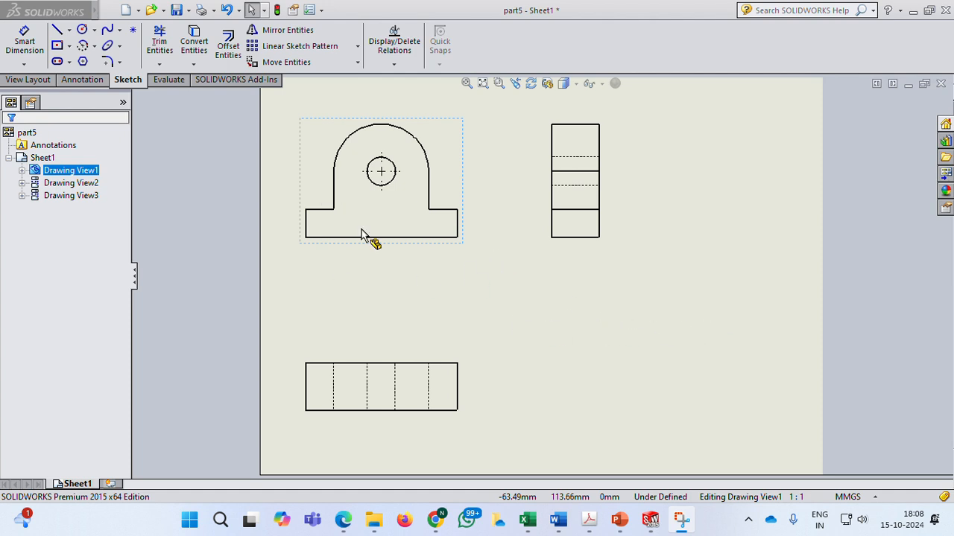
Insert an isometric model view of part5 on the lower right of the sheet.
left_click(28, 80)
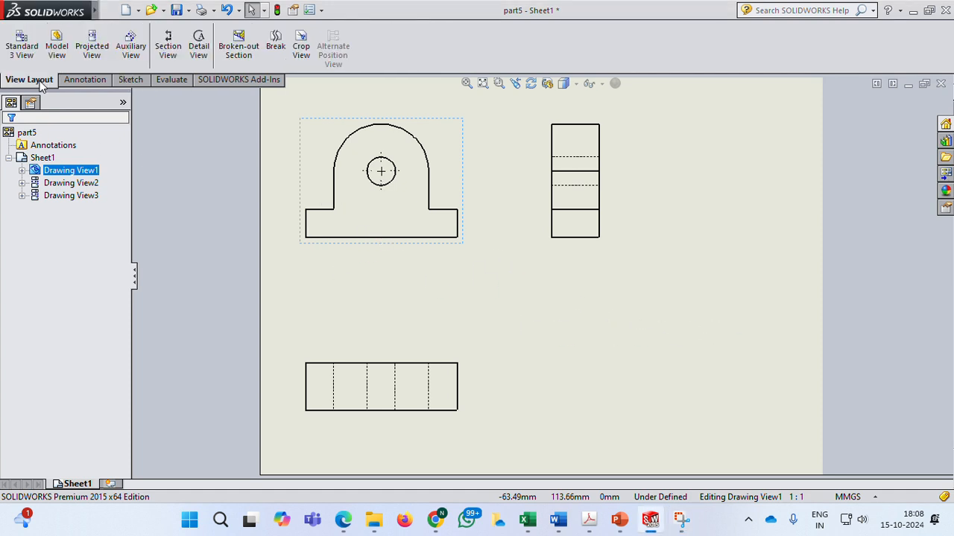
left_click(57, 47)
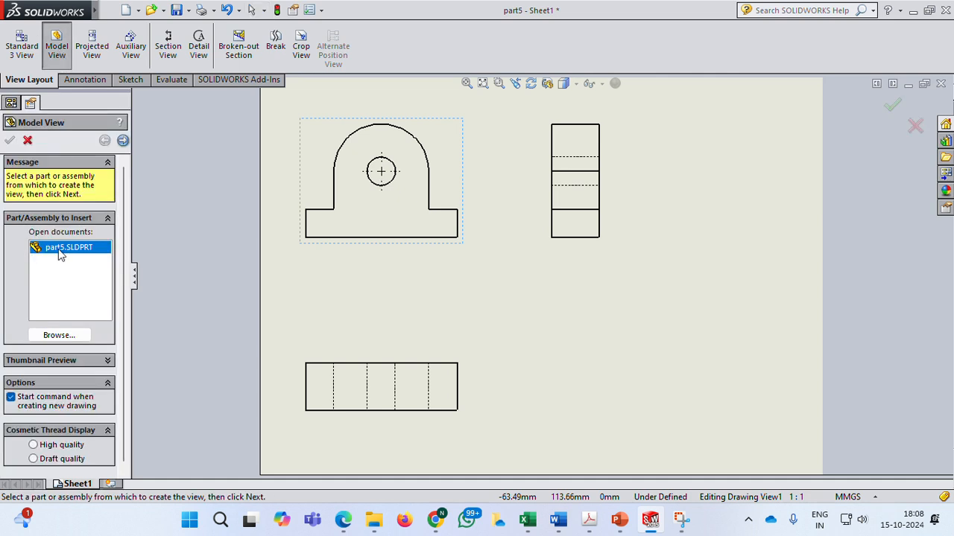
double_click(82, 249)
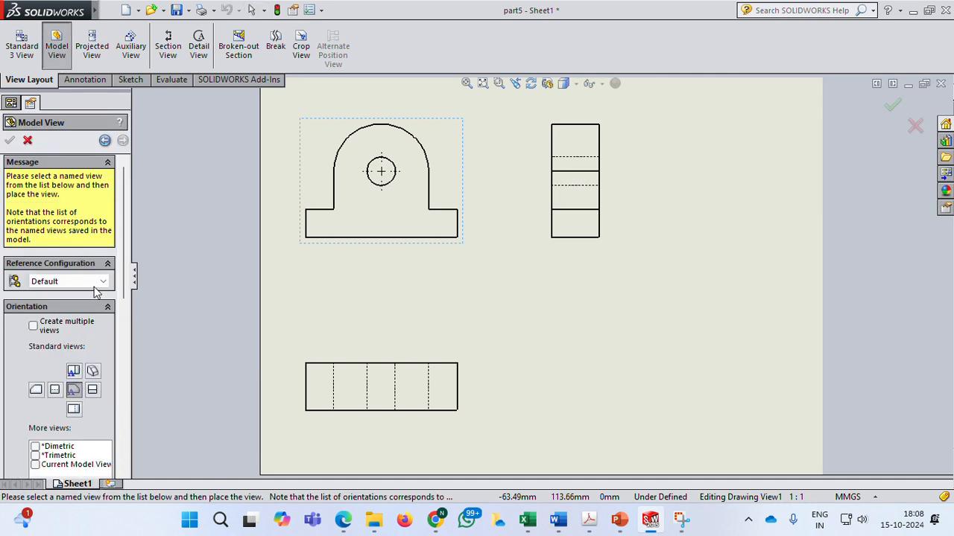
left_click(93, 372)
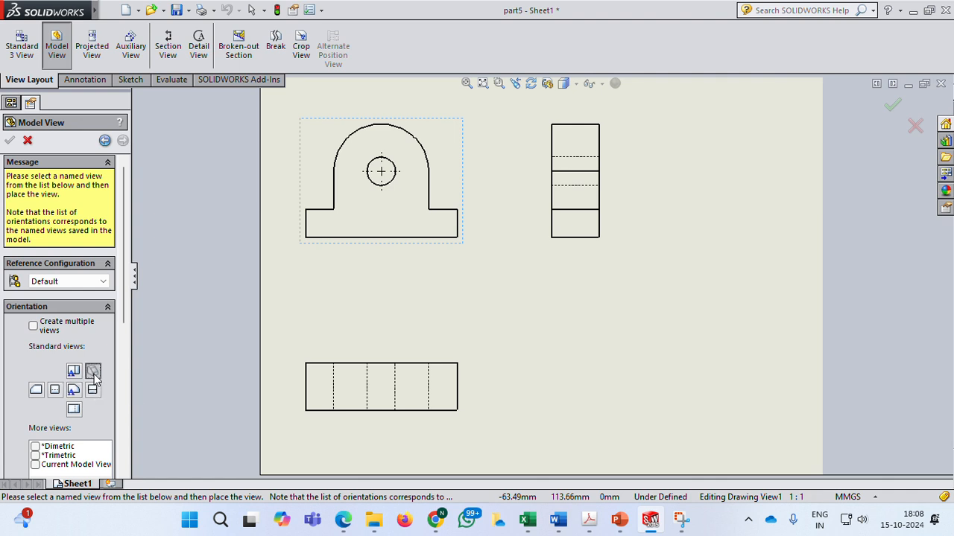
left_click(695, 348)
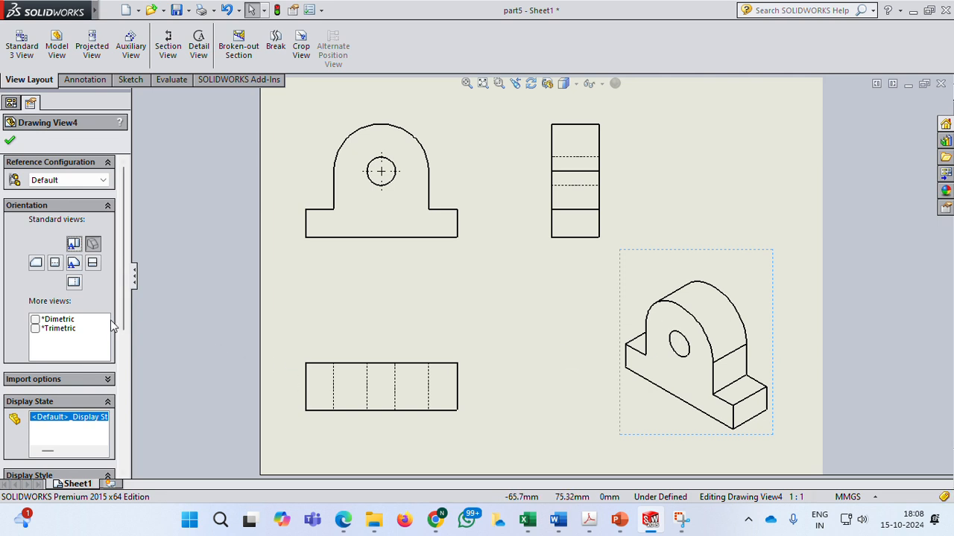
Set the isometric view's display style to shaded with edges.
left_click_drag(125, 301, 130, 392)
left_click(90, 314)
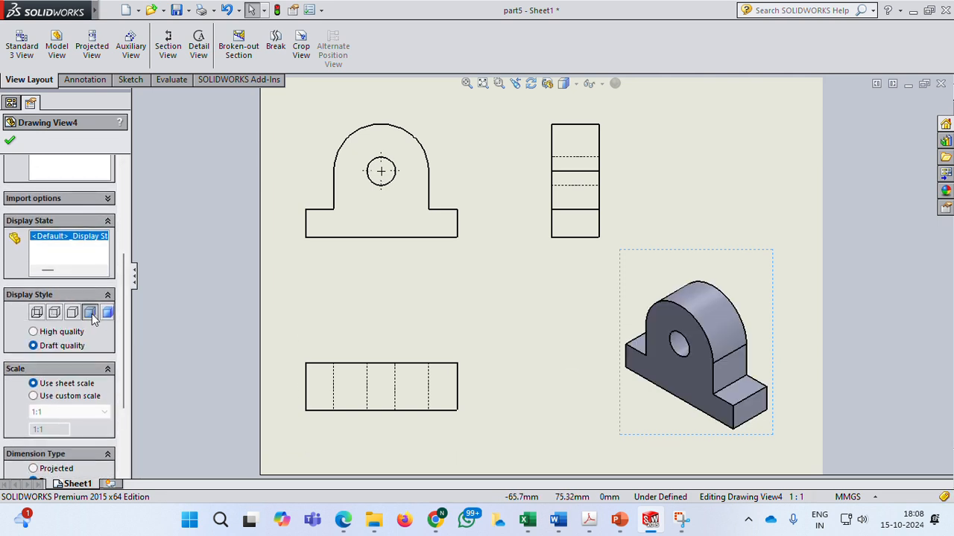
left_click(697, 210)
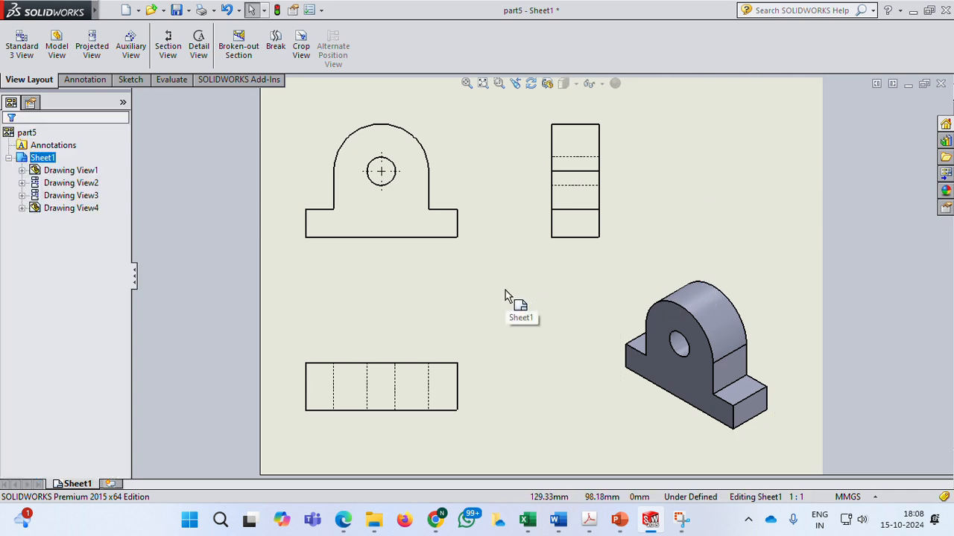
Dimension the hole's diameter and the top arc's radius in the front view with Smart Dimension.
left_click(96, 80)
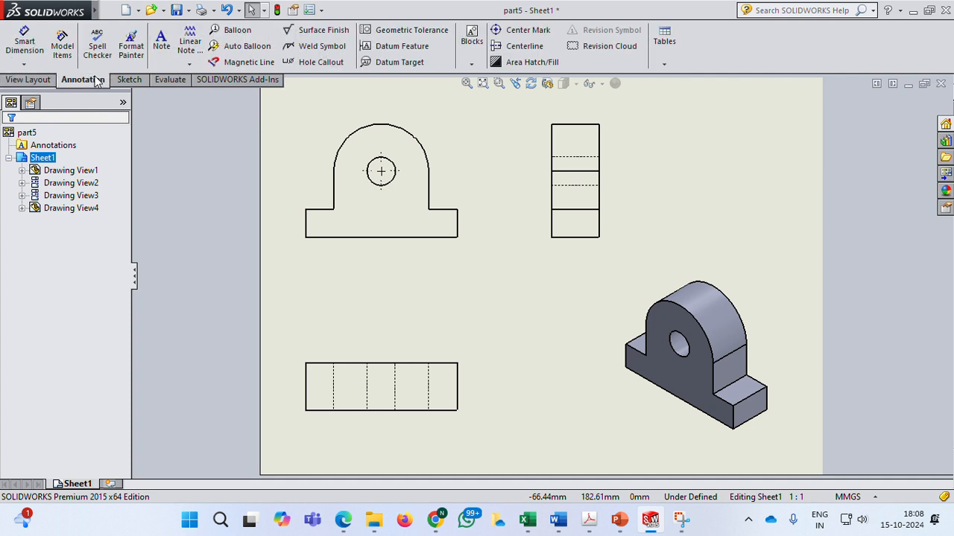
left_click(24, 41)
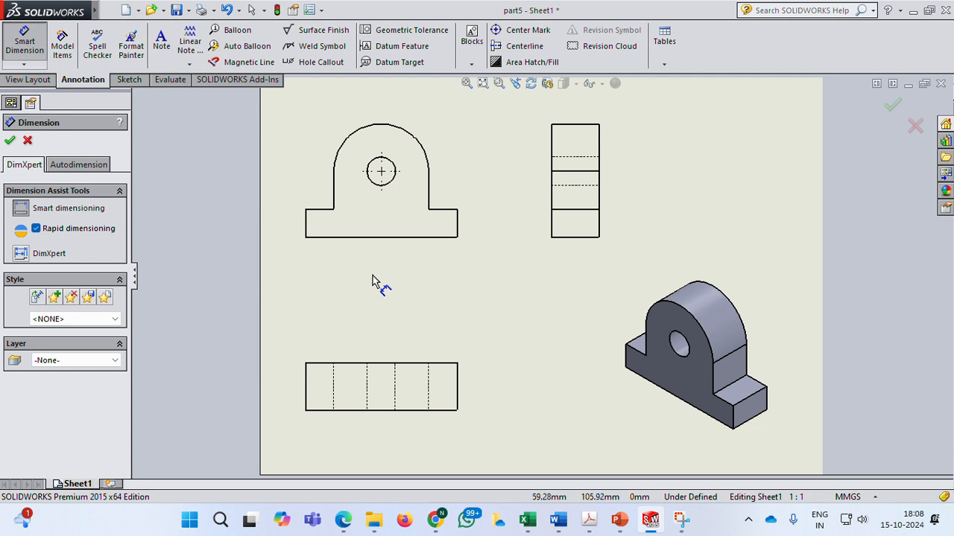
left_click(395, 170)
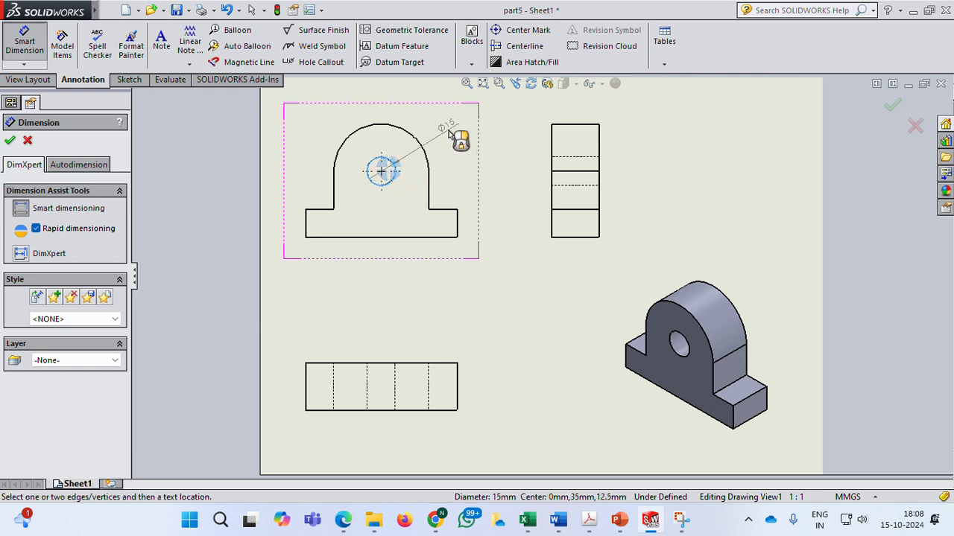
left_click(449, 133)
left_click(368, 125)
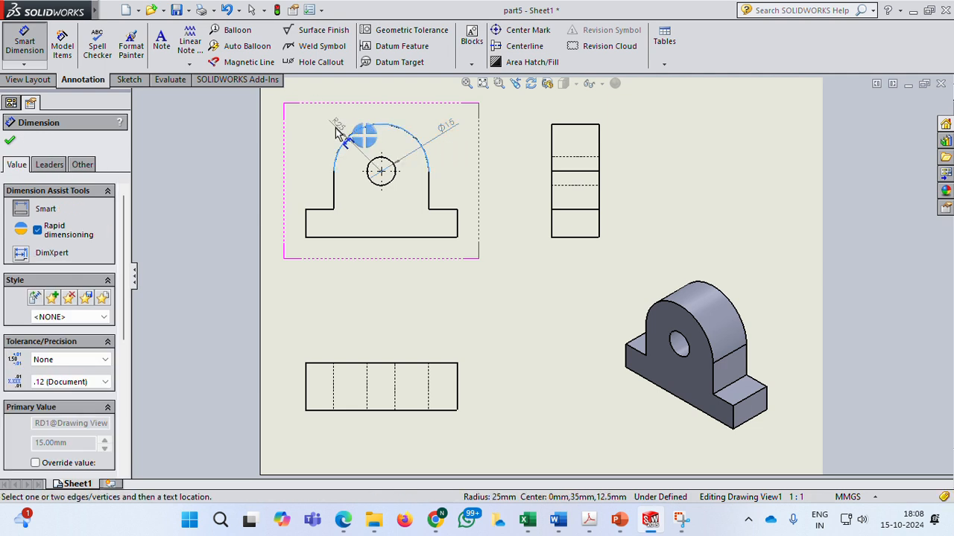
left_click(311, 134)
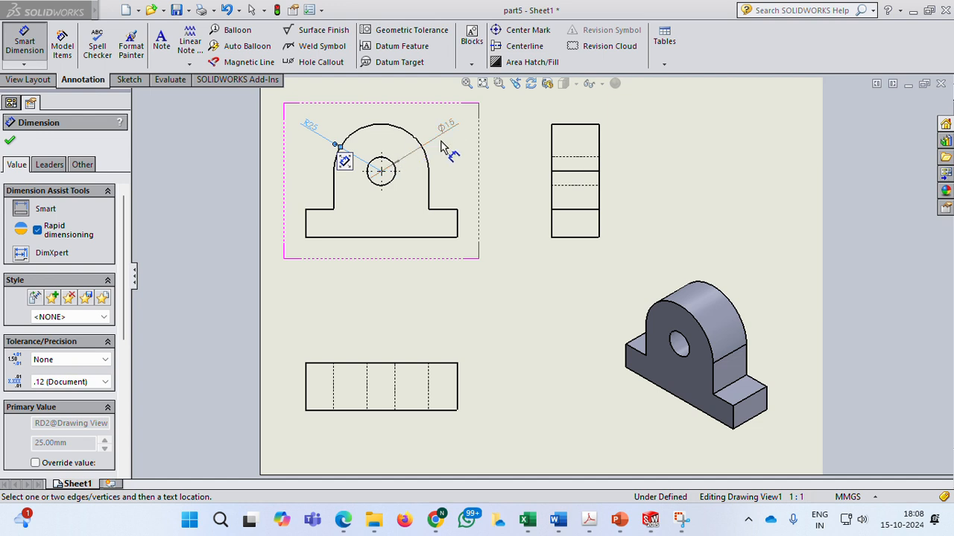
Dimension the front view's base length and the base height on its right end.
left_click(850, 497)
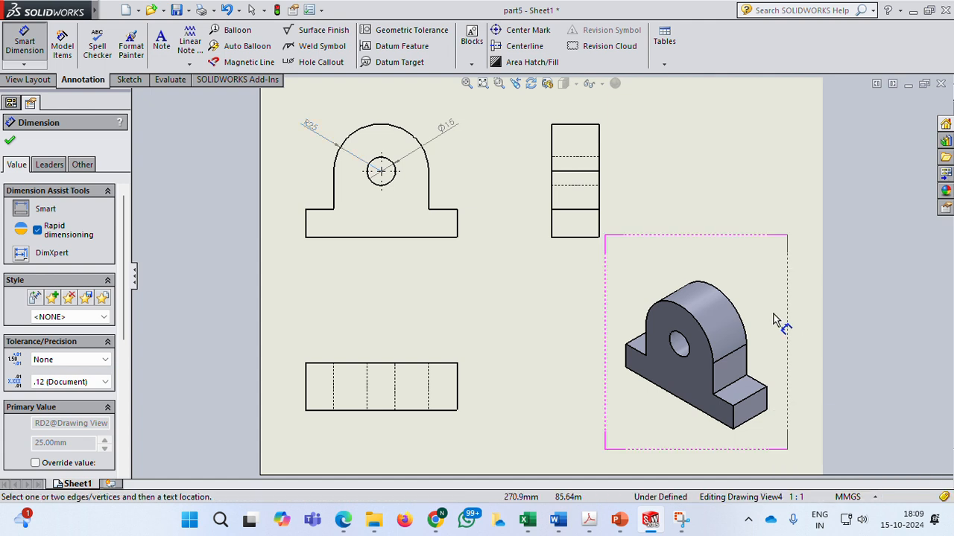
left_click(365, 238)
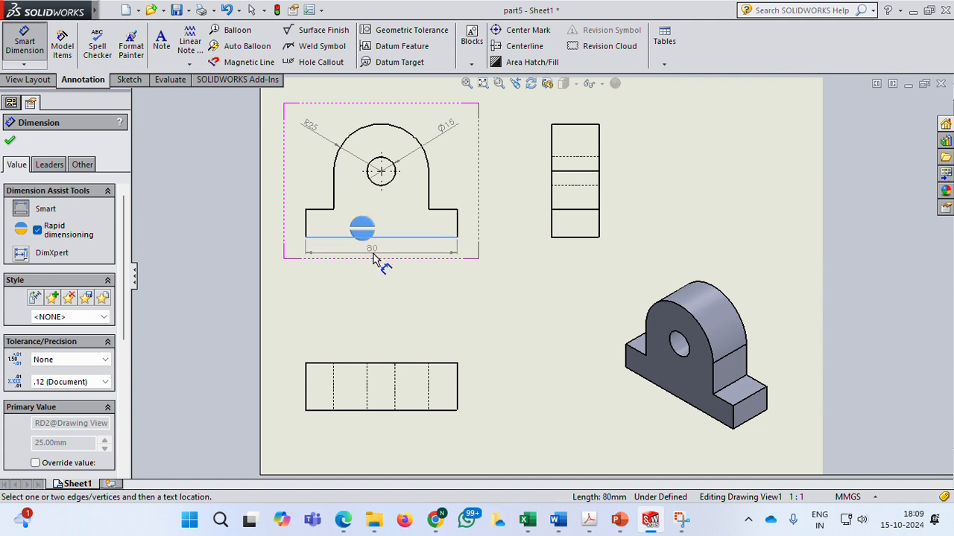
left_click(380, 258)
left_click(459, 223)
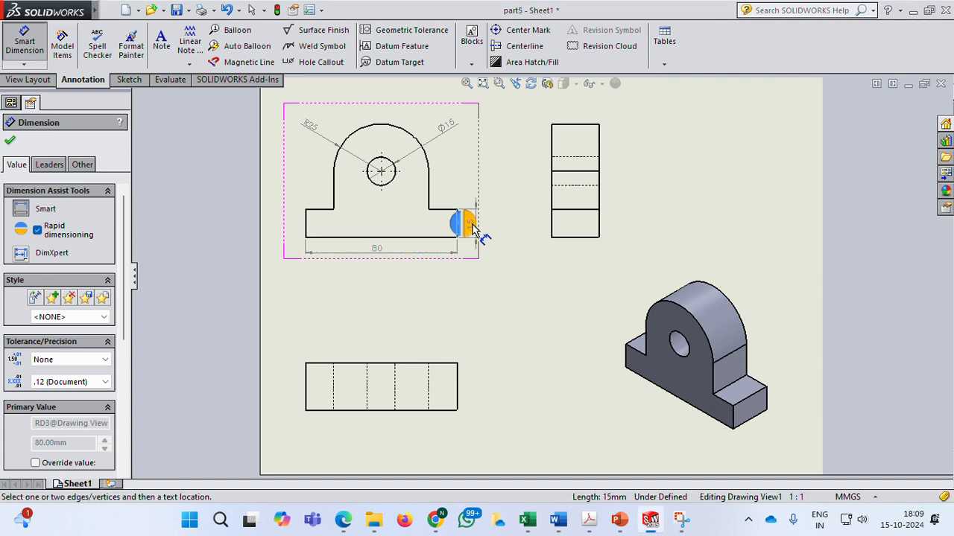
left_click(472, 225)
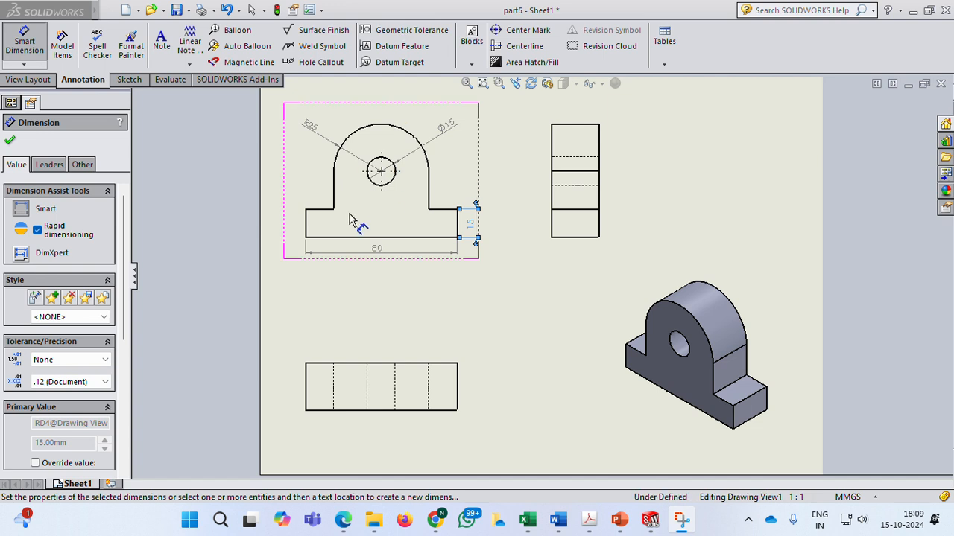
Dimension the base height on the left end and the width of the left base step in the front view.
left_click(306, 228)
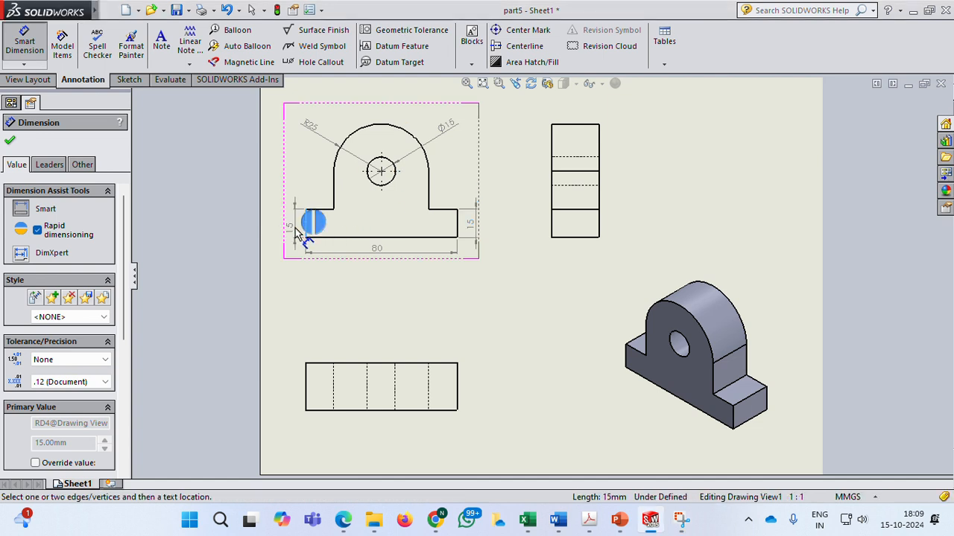
left_click(296, 231)
left_click(319, 210)
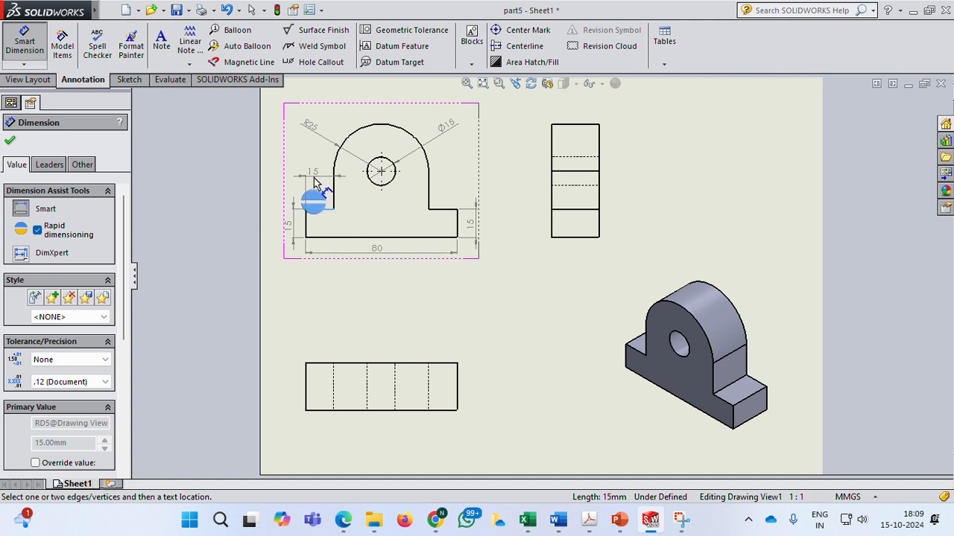
left_click(315, 180)
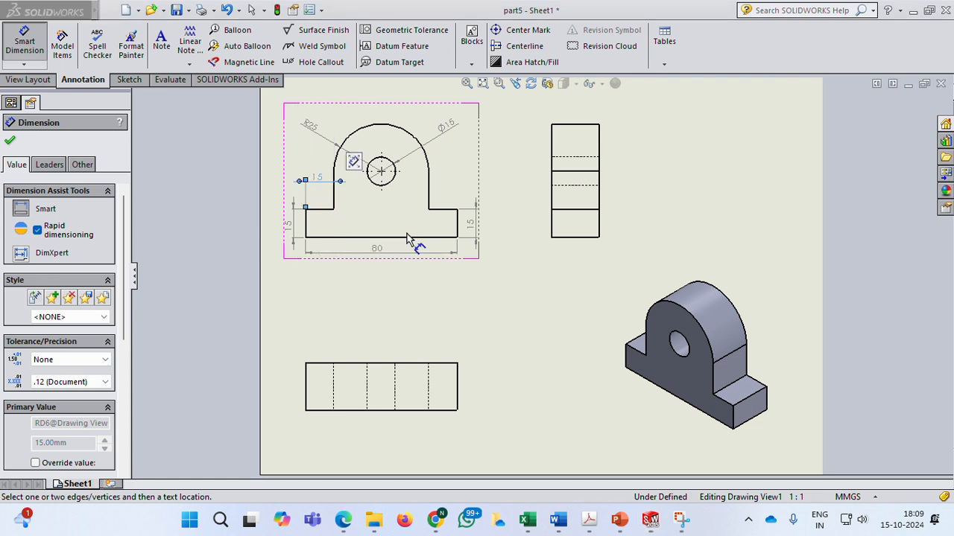
Dimension the top view's depth on its right edge and finish the dimension command.
left_click(458, 379)
left_click(479, 390)
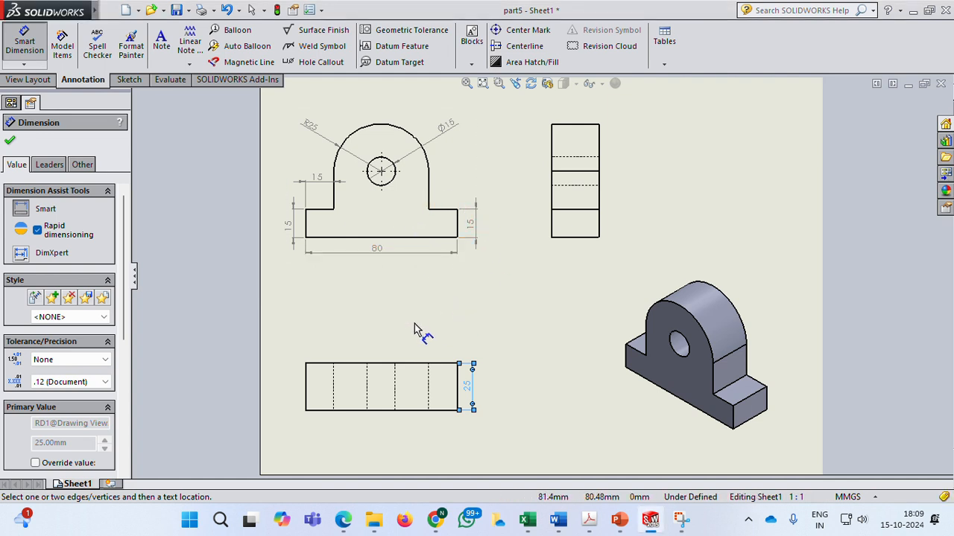
left_click(9, 143)
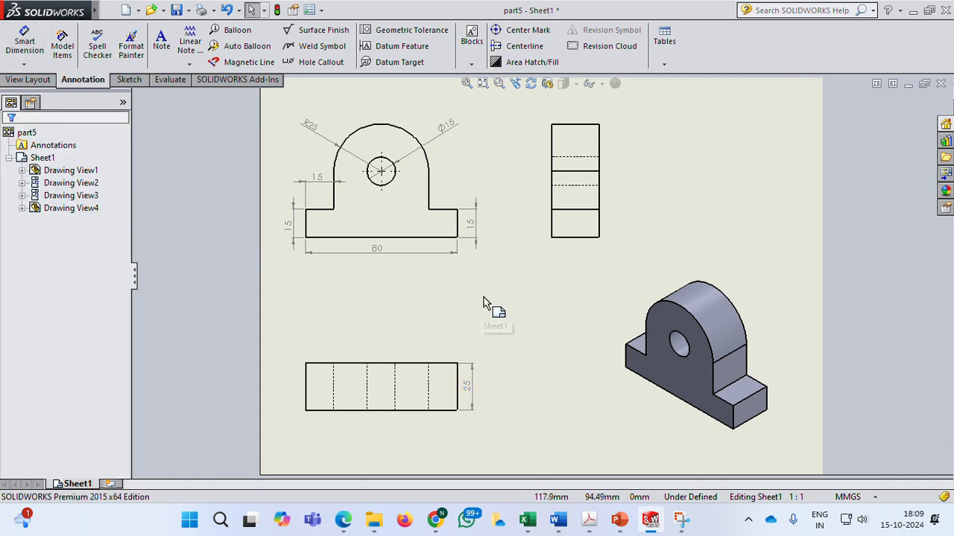
Add a two-line note reading "Name:" and "USN:" above the isometric view on the sheet.
left_click(400, 31)
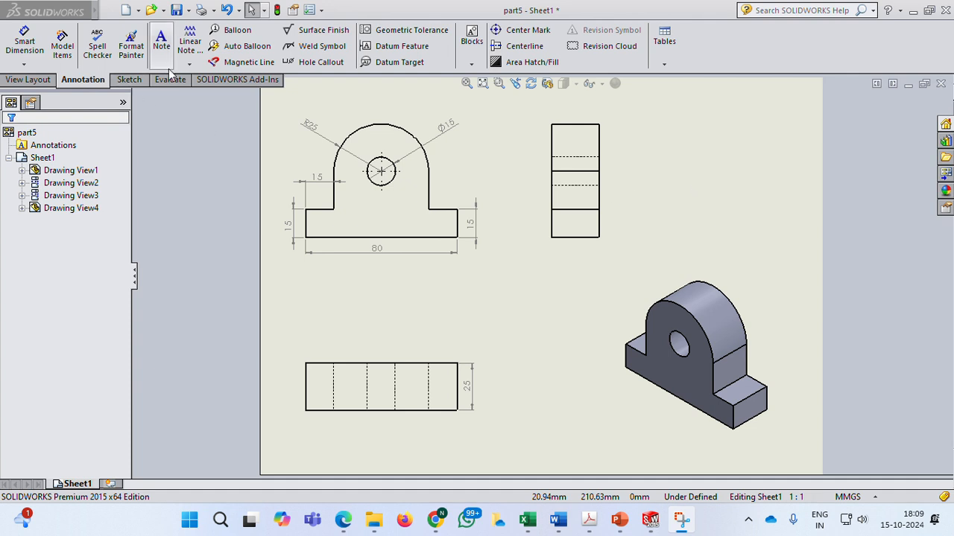
left_click(160, 45)
left_click(689, 155)
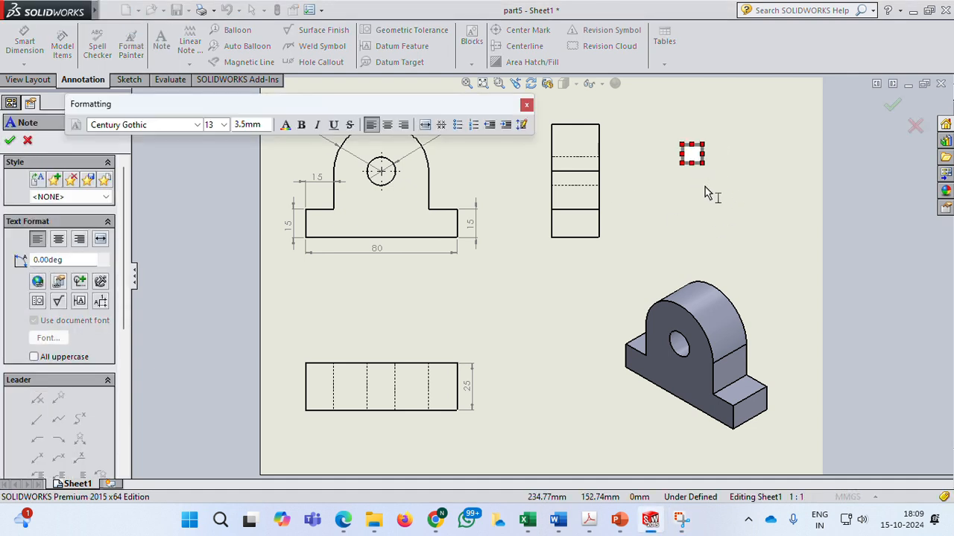
type("Name:")
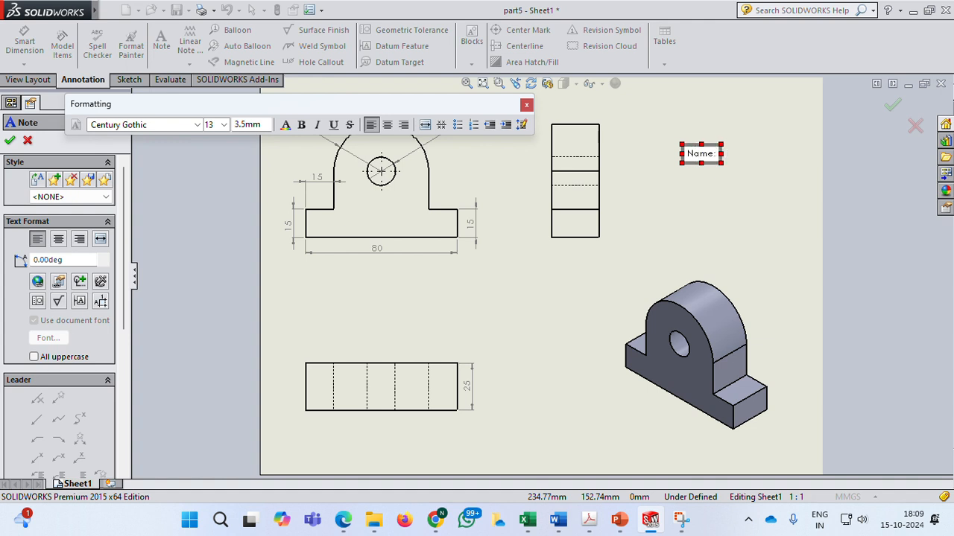
key("Return")
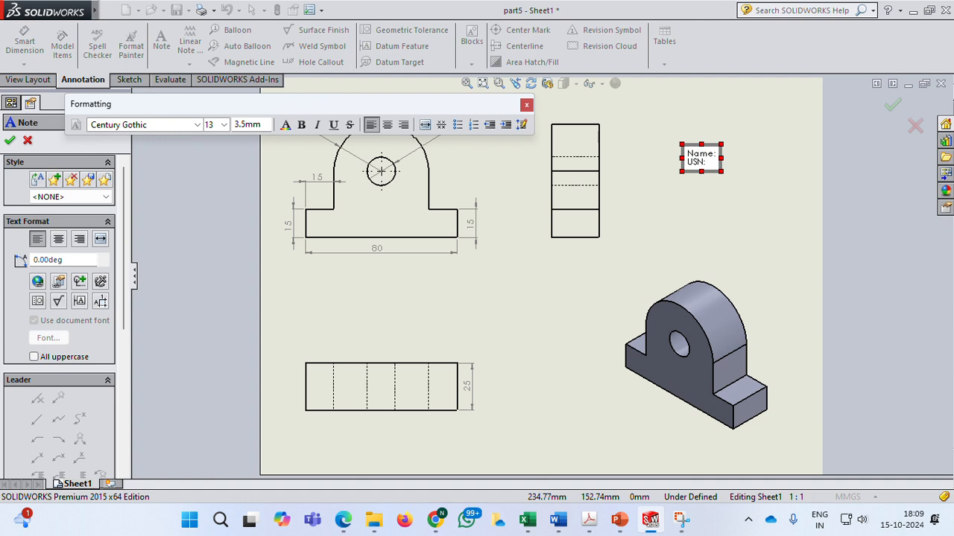
left_click(645, 229)
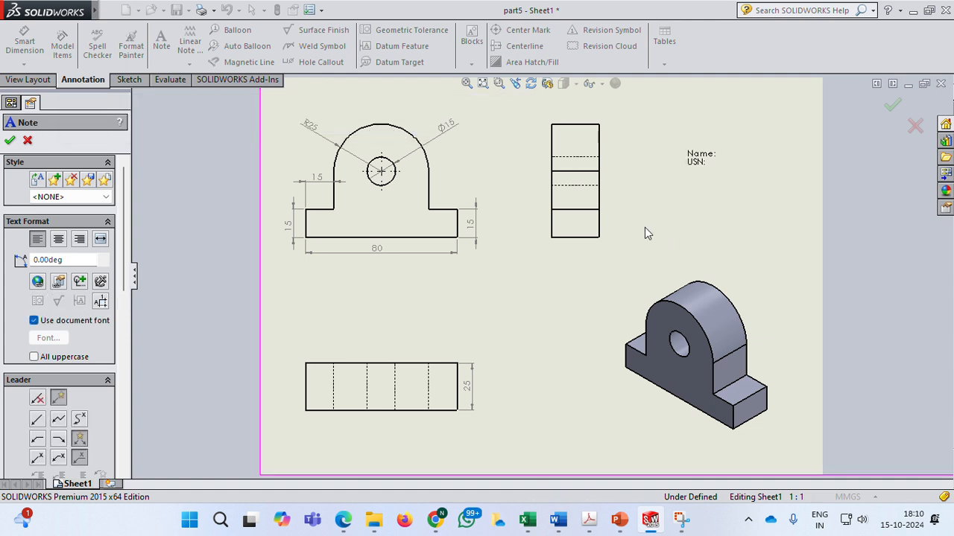
left_click(10, 142)
Save the drawing as part5 in Drawing format on the Desktop.
left_click(213, 9)
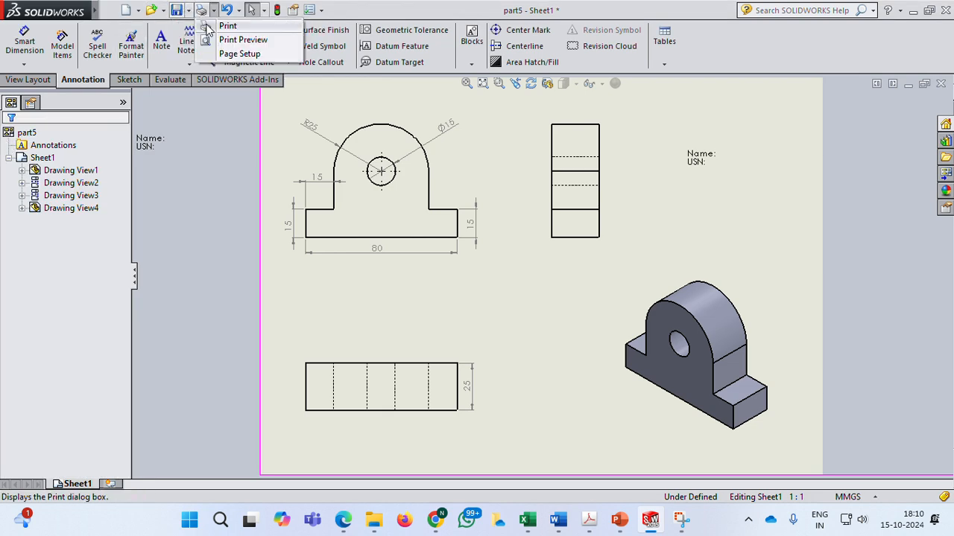
left_click(187, 10)
left_click(216, 40)
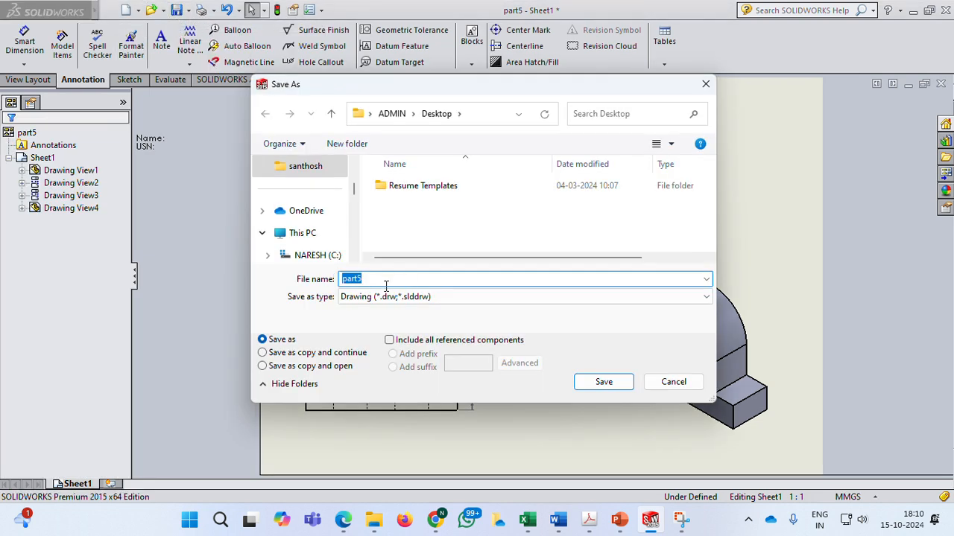
left_click(604, 382)
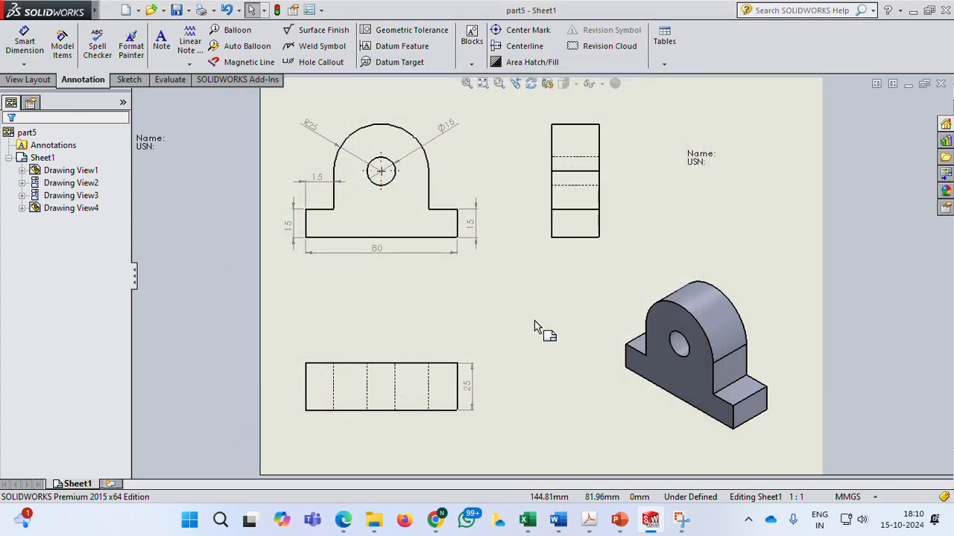